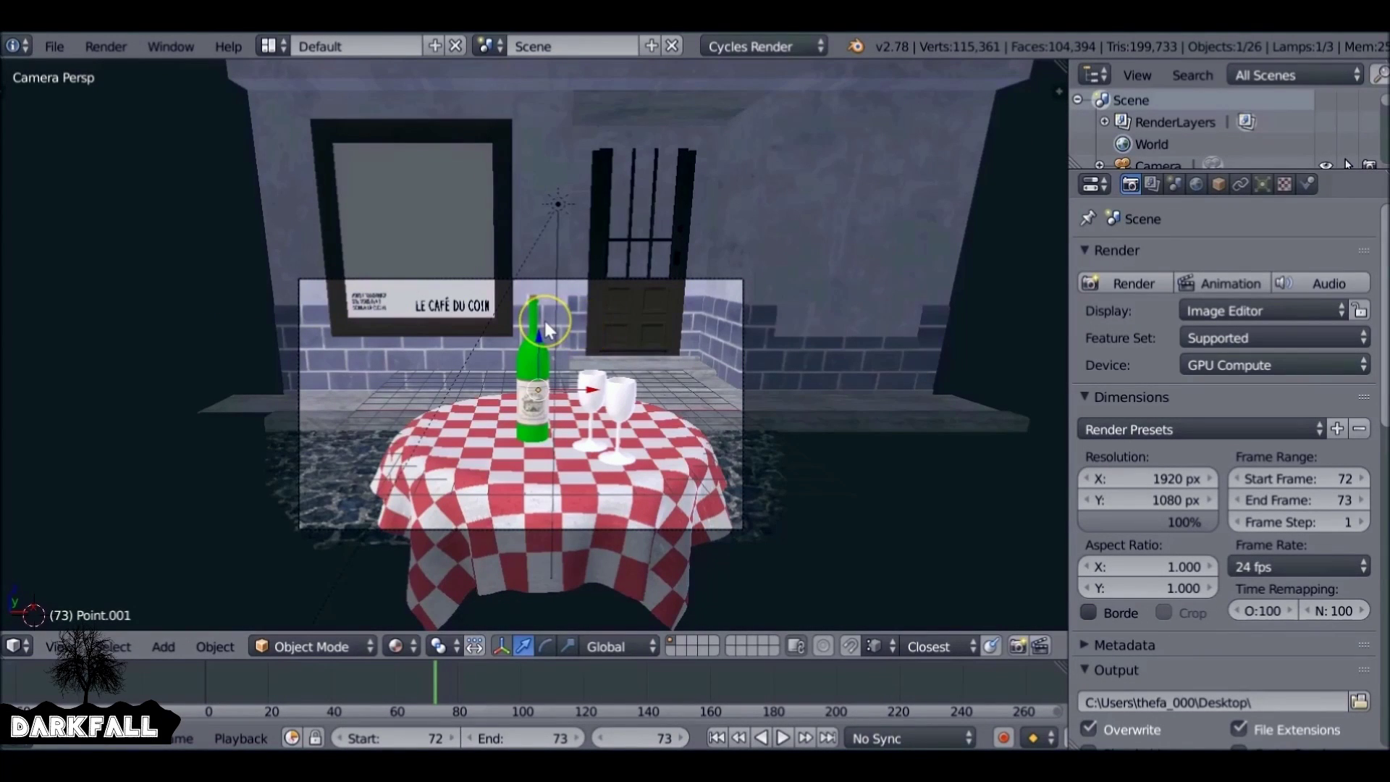
Switch the 3D viewport to the Node Editor showing the compositing tree with Render Layers and Composite
{"action": "left_click", "coordinate": [13, 647]}
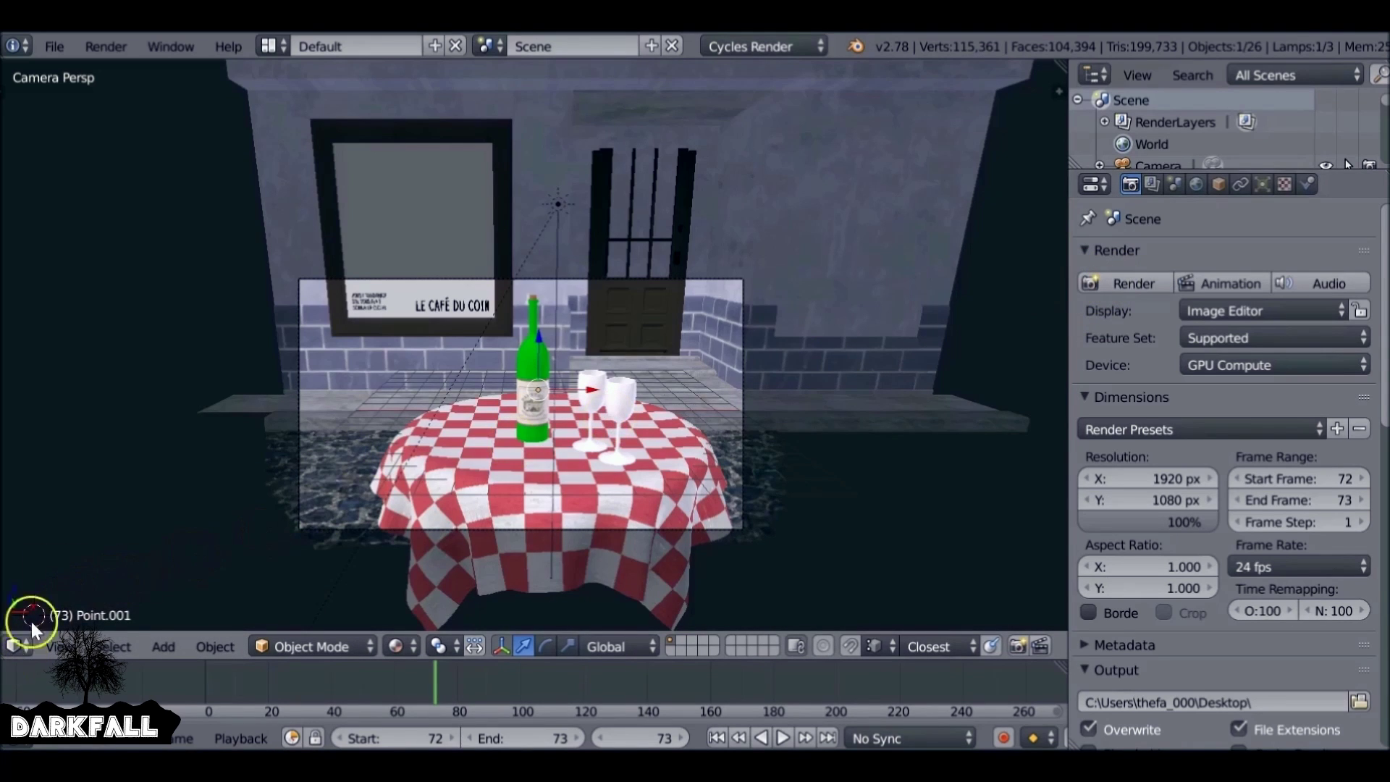
{"action": "left_click", "coordinate": [13, 647]}
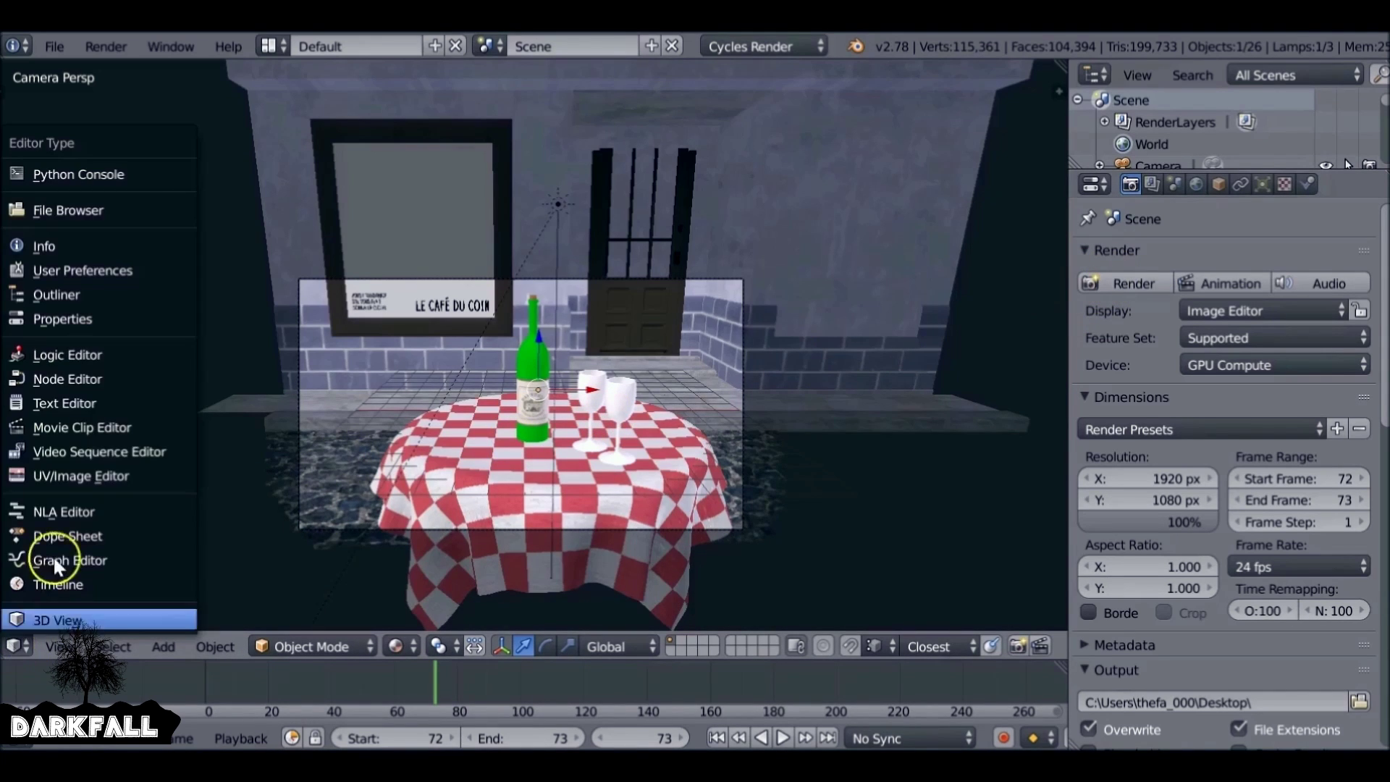
{"action": "left_click", "coordinate": [112, 376]}
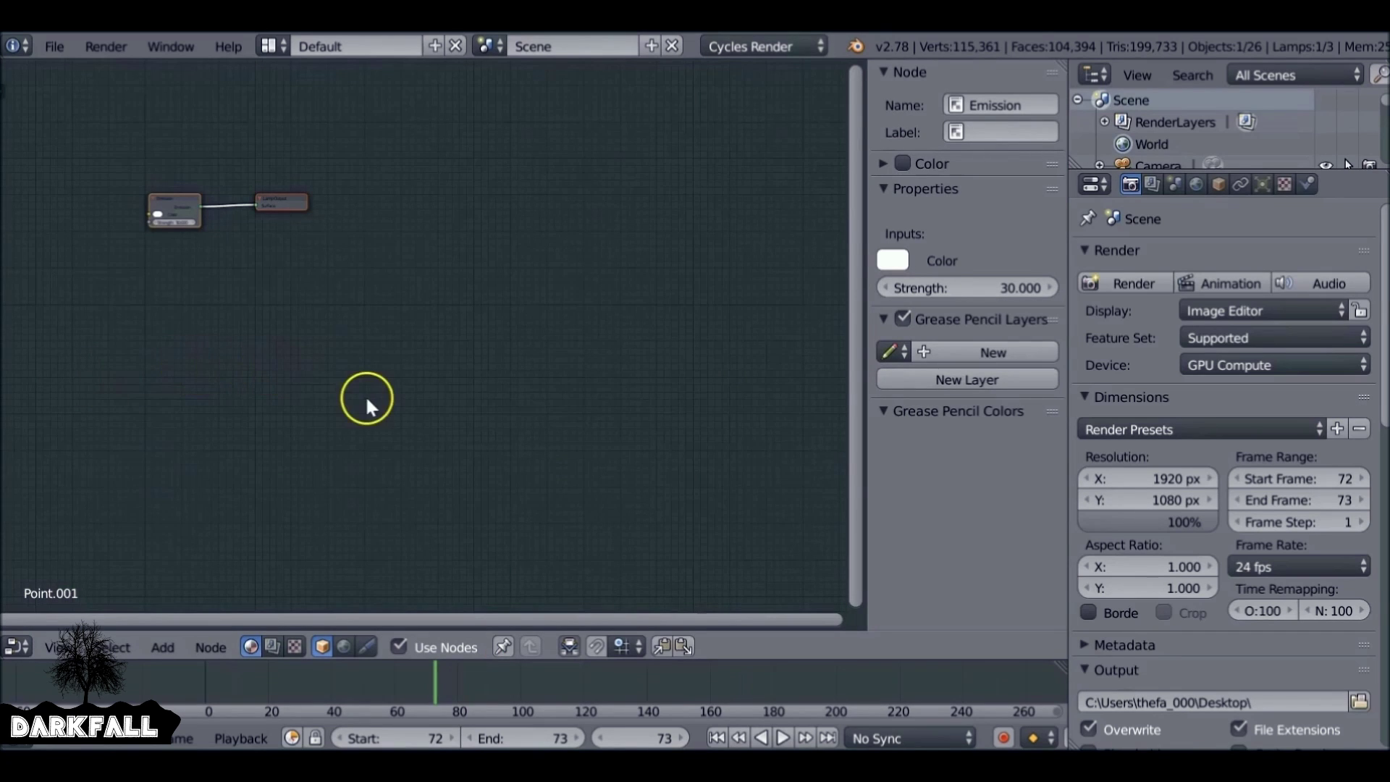
{"action": "left_click", "coordinate": [271, 646]}
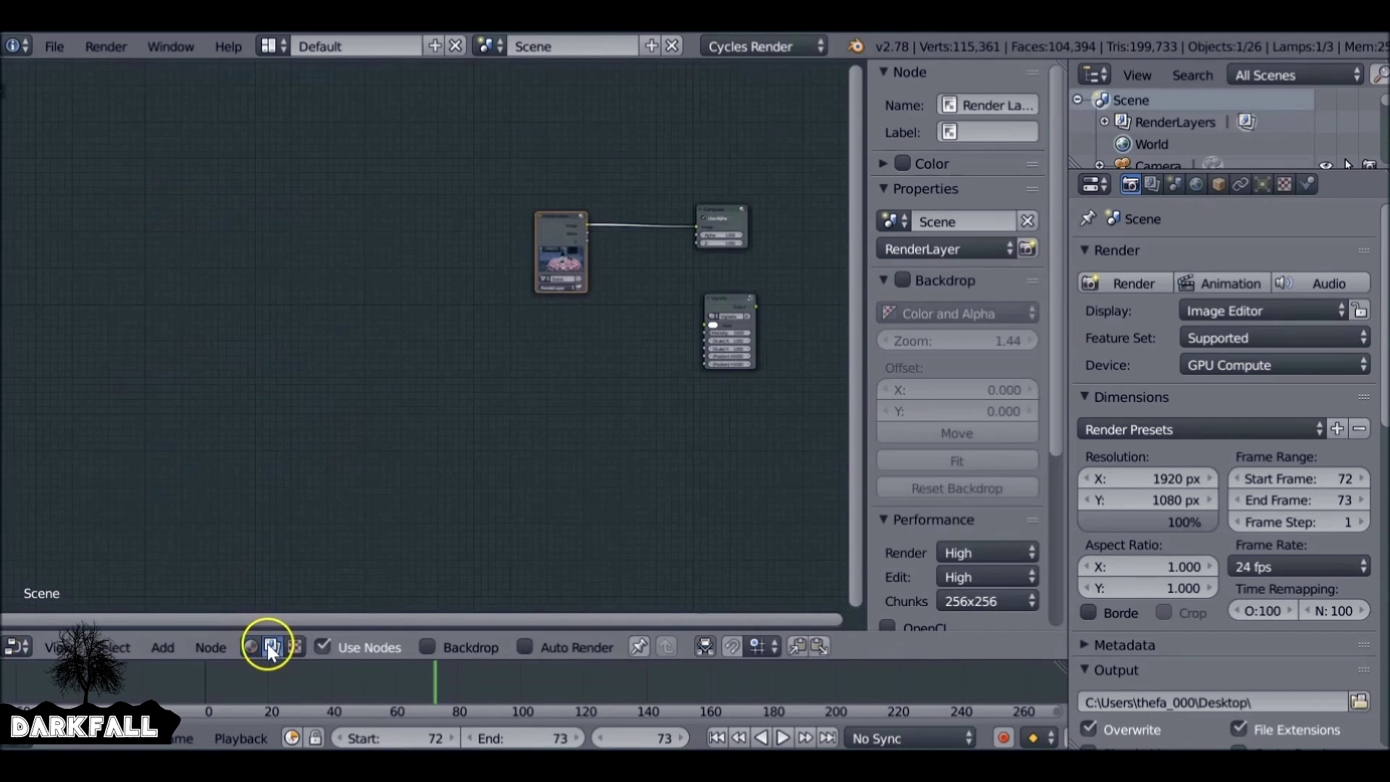
Enable the backdrop, spread out the Render Layers, Vignette and Composite nodes, and link a Viewer to Render Layers
{"action": "left_click", "coordinate": [429, 647]}
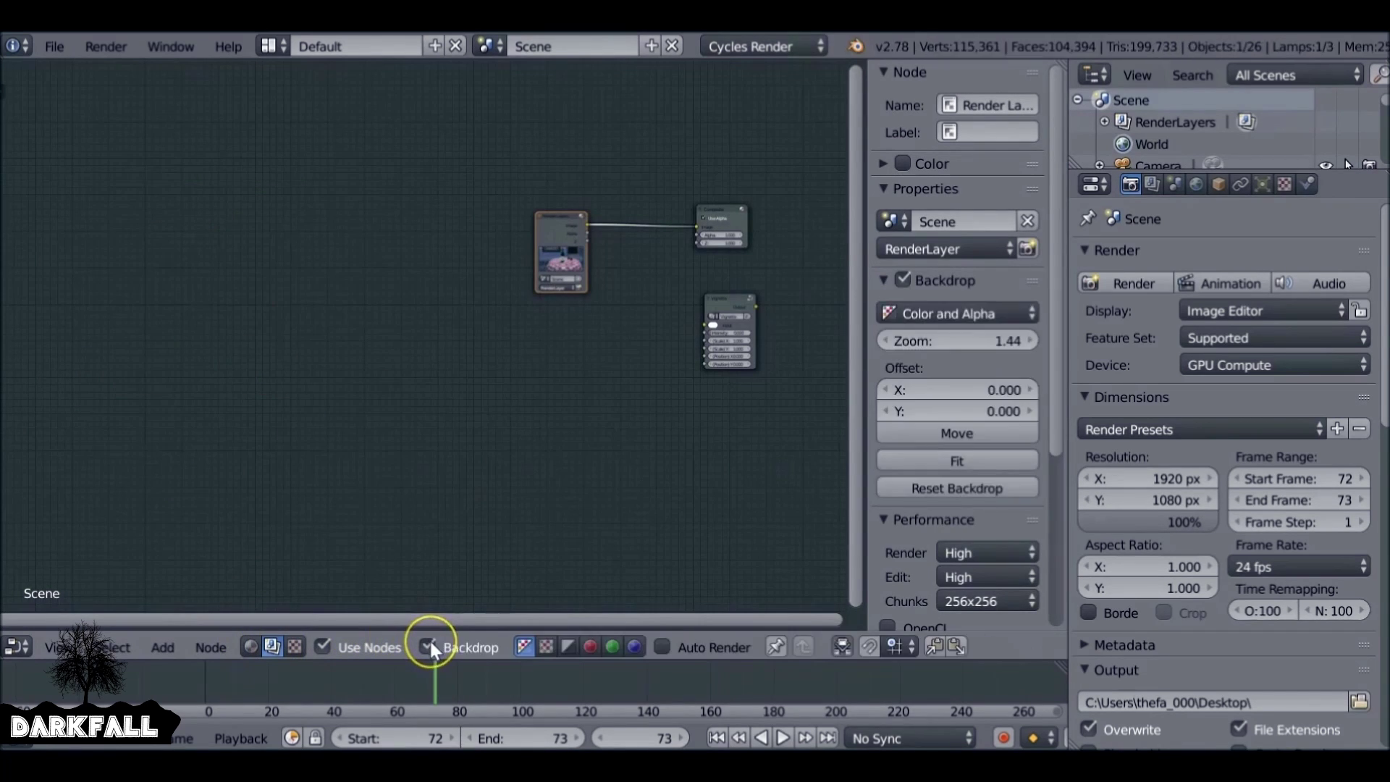
{"action": "left_click_drag", "start_coordinate": [549, 224], "coordinate": [225, 213]}
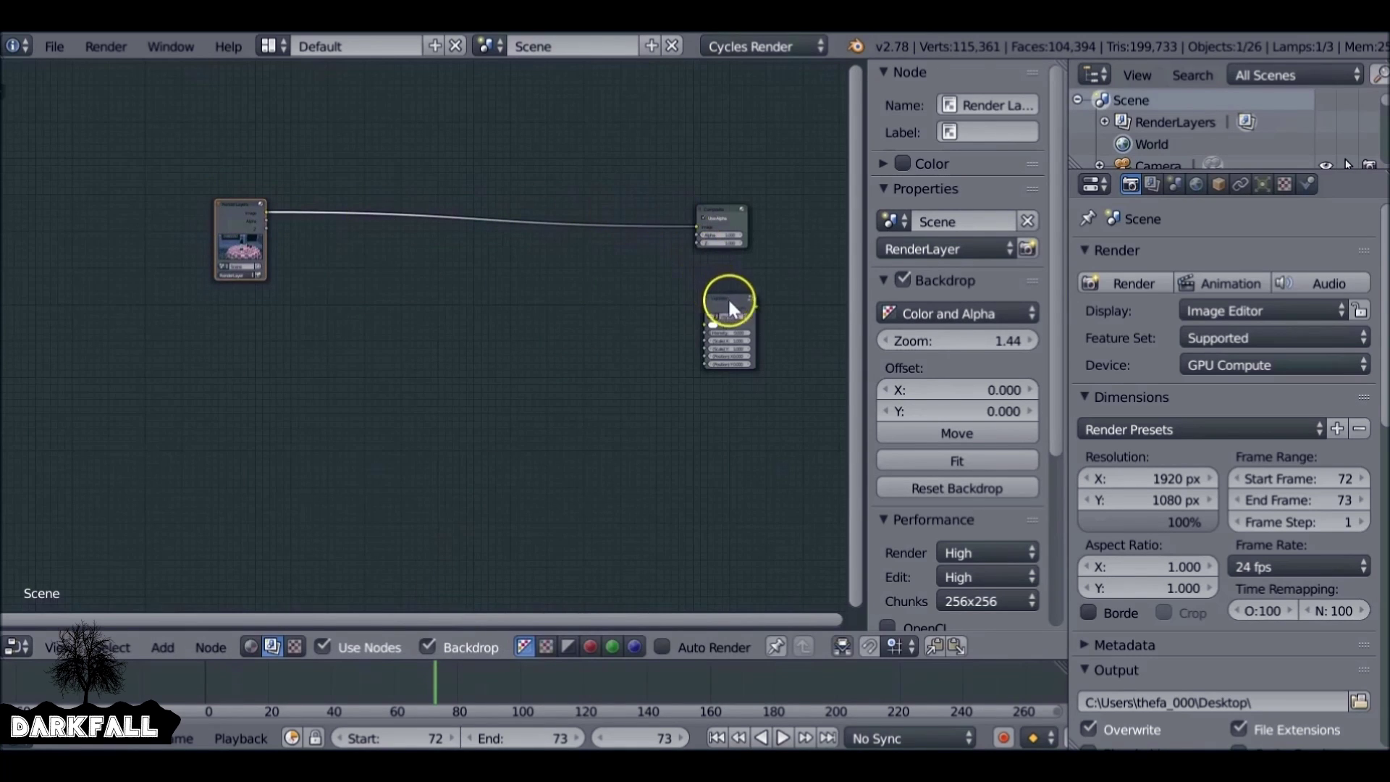
{"action": "left_click_drag", "start_coordinate": [727, 297], "coordinate": [839, 543]}
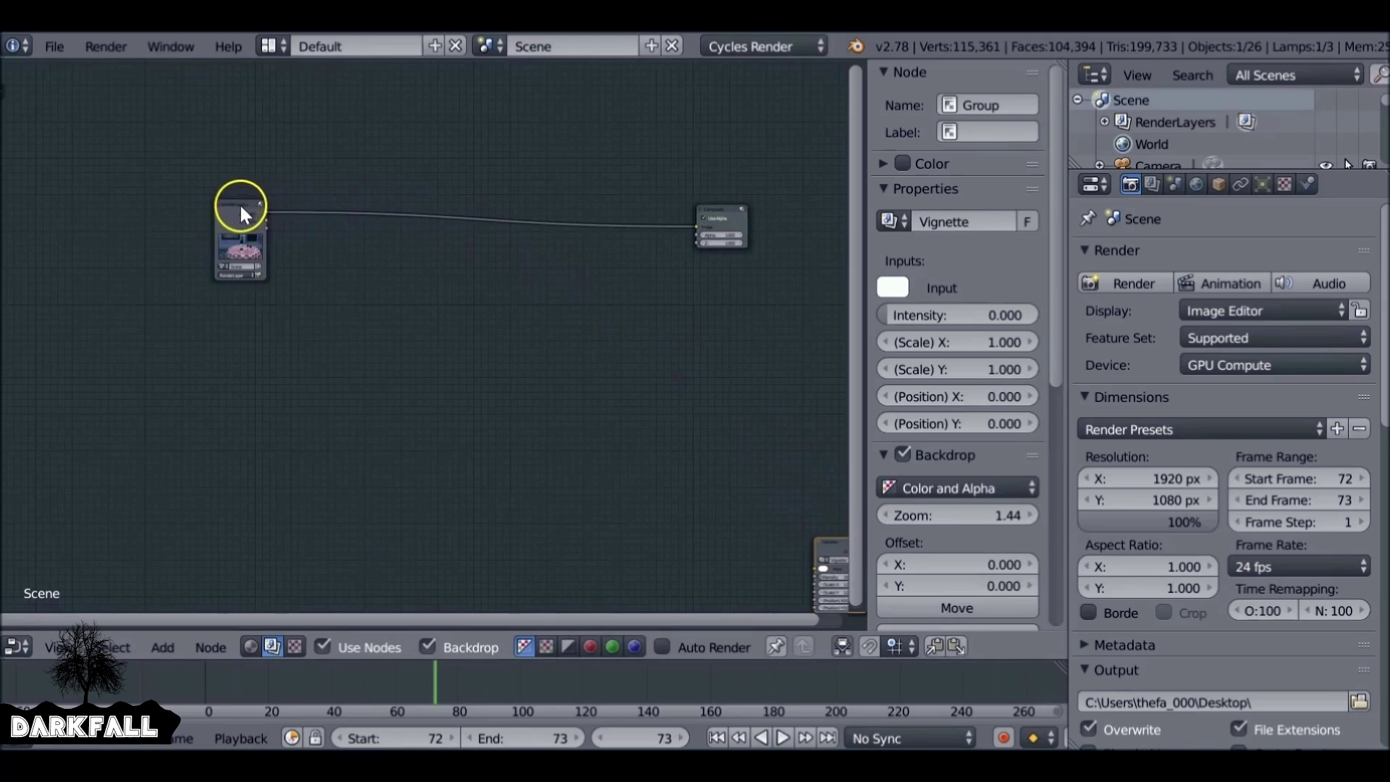
{"action": "left_click_drag", "start_coordinate": [241, 208], "coordinate": [211, 203]}
{"action": "left_click_drag", "start_coordinate": [714, 211], "coordinate": [691, 175]}
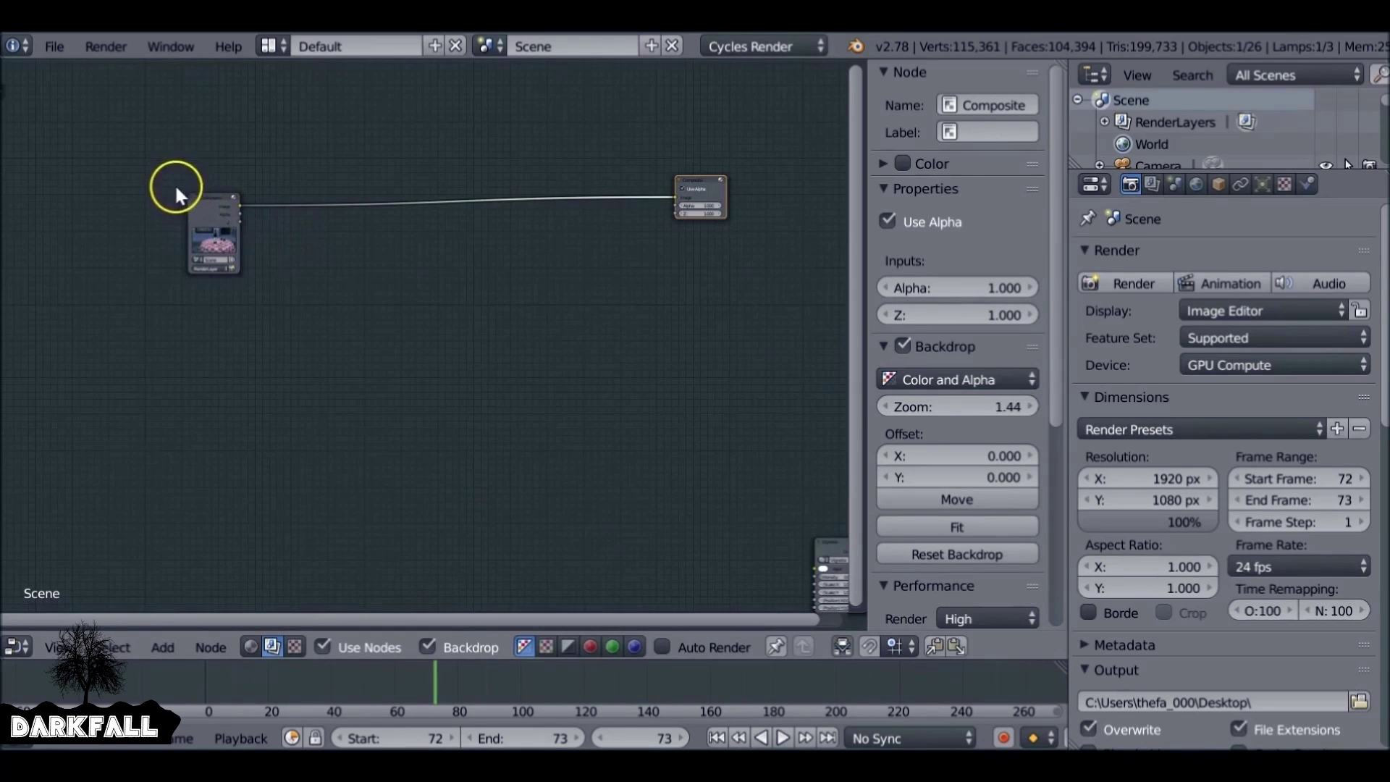
{"action": "left_click", "coordinate": [206, 193], "text": "ctrl+shift"}
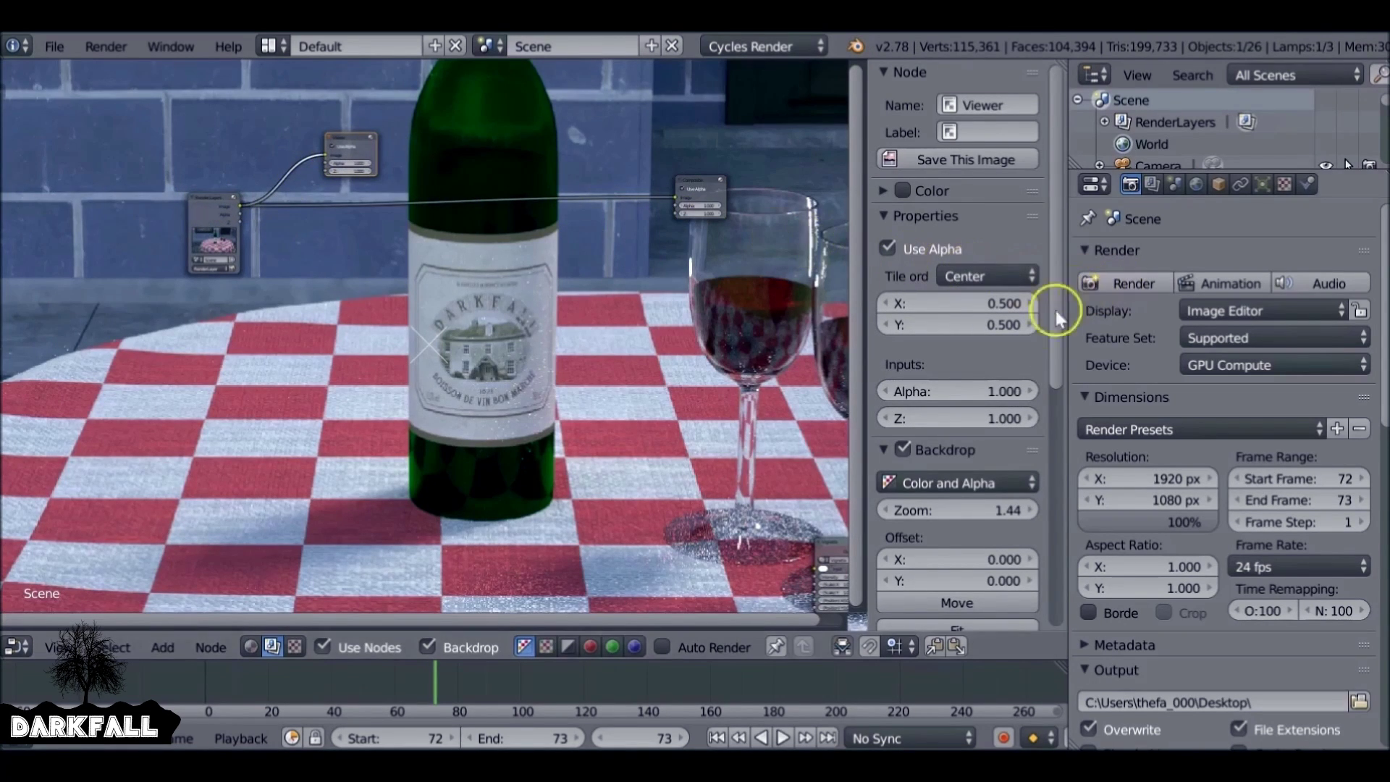
Fit the backdrop, place the Viewer above Composite, then zoom the backdrop to 1.31 and offset it onto the sign
{"action": "scroll", "coordinate": [989, 415], "scroll_direction": "down", "scroll_amount": 3}
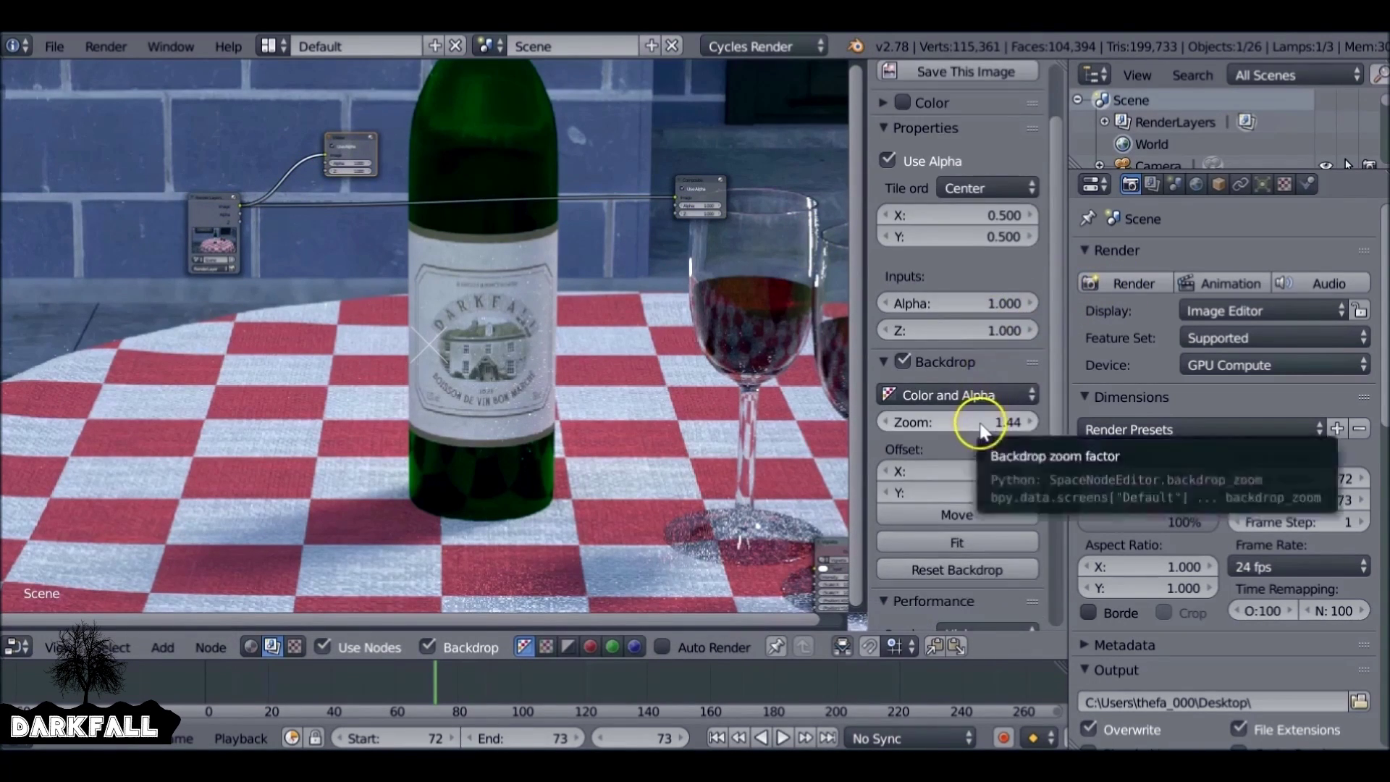
{"action": "left_click", "coordinate": [962, 542]}
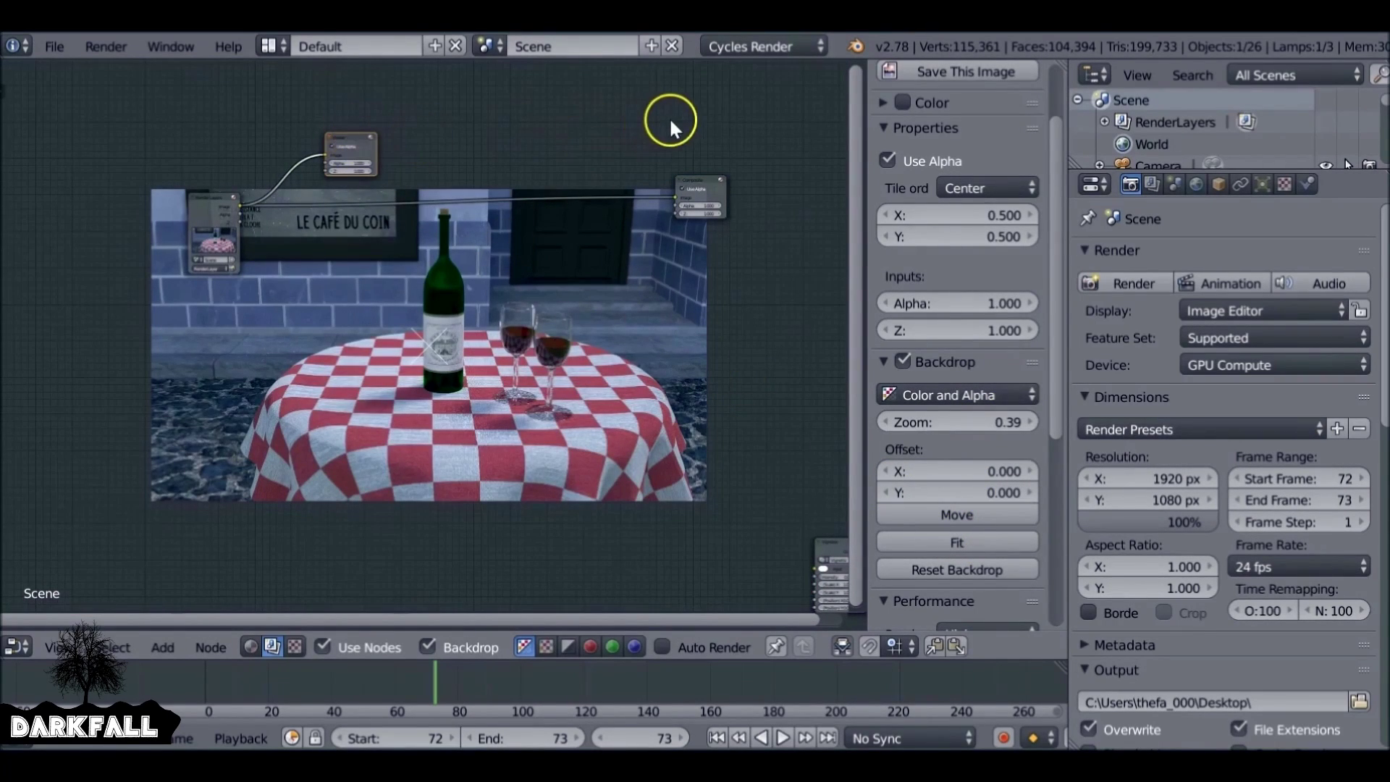
{"action": "left_click_drag", "start_coordinate": [358, 132], "coordinate": [707, 118]}
{"action": "middle_click_drag", "start_coordinate": [559, 180], "coordinate": [529, 181], "text": "ctrl"}
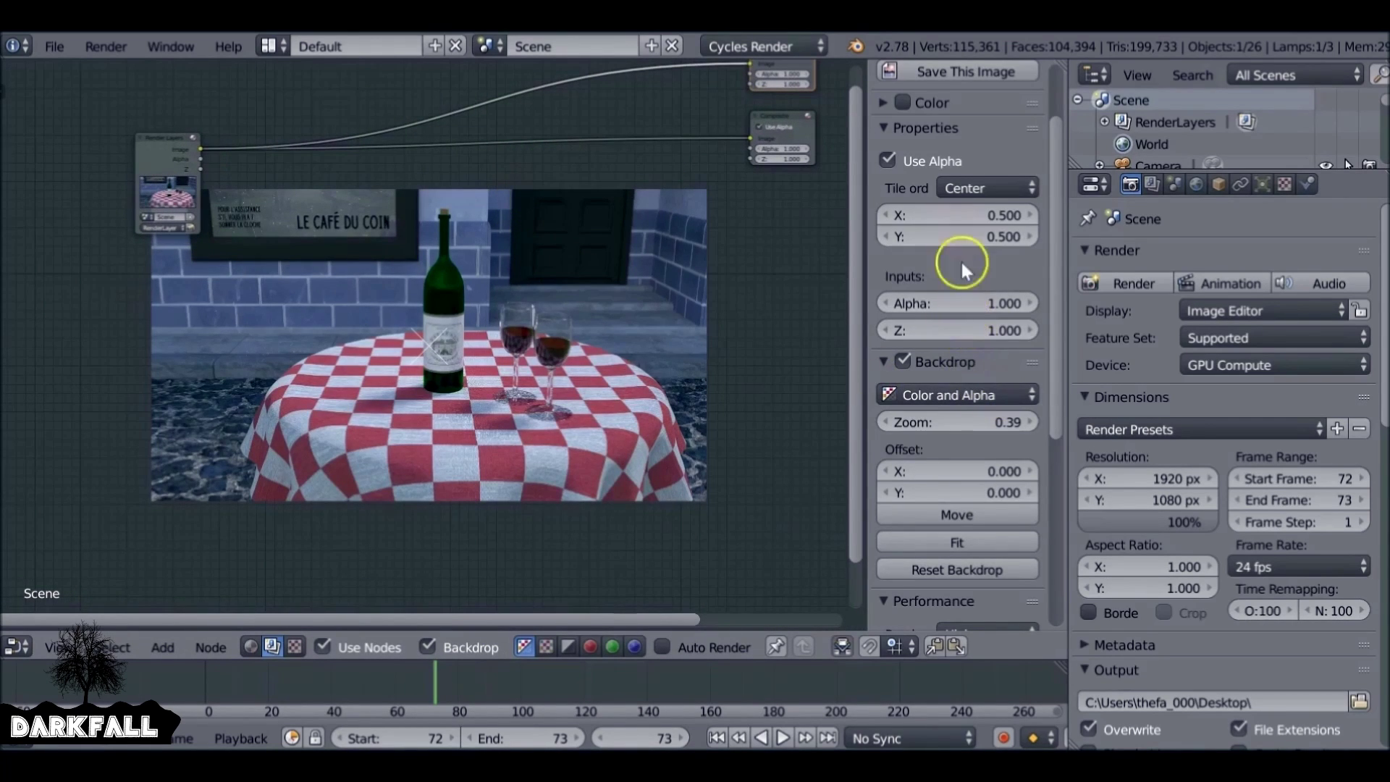
{"action": "left_click_drag", "start_coordinate": [985, 422], "coordinate": [1062, 410]}
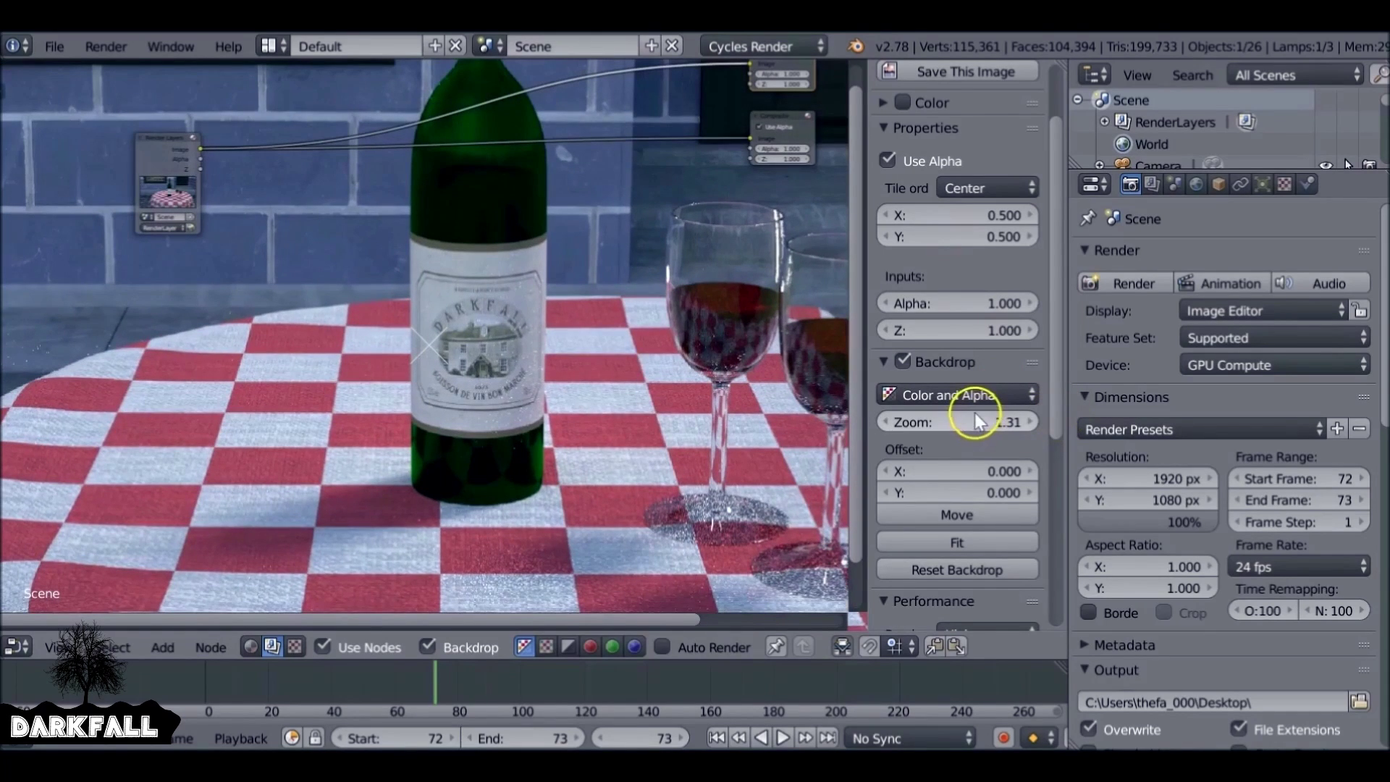
{"action": "left_click", "coordinate": [966, 512]}
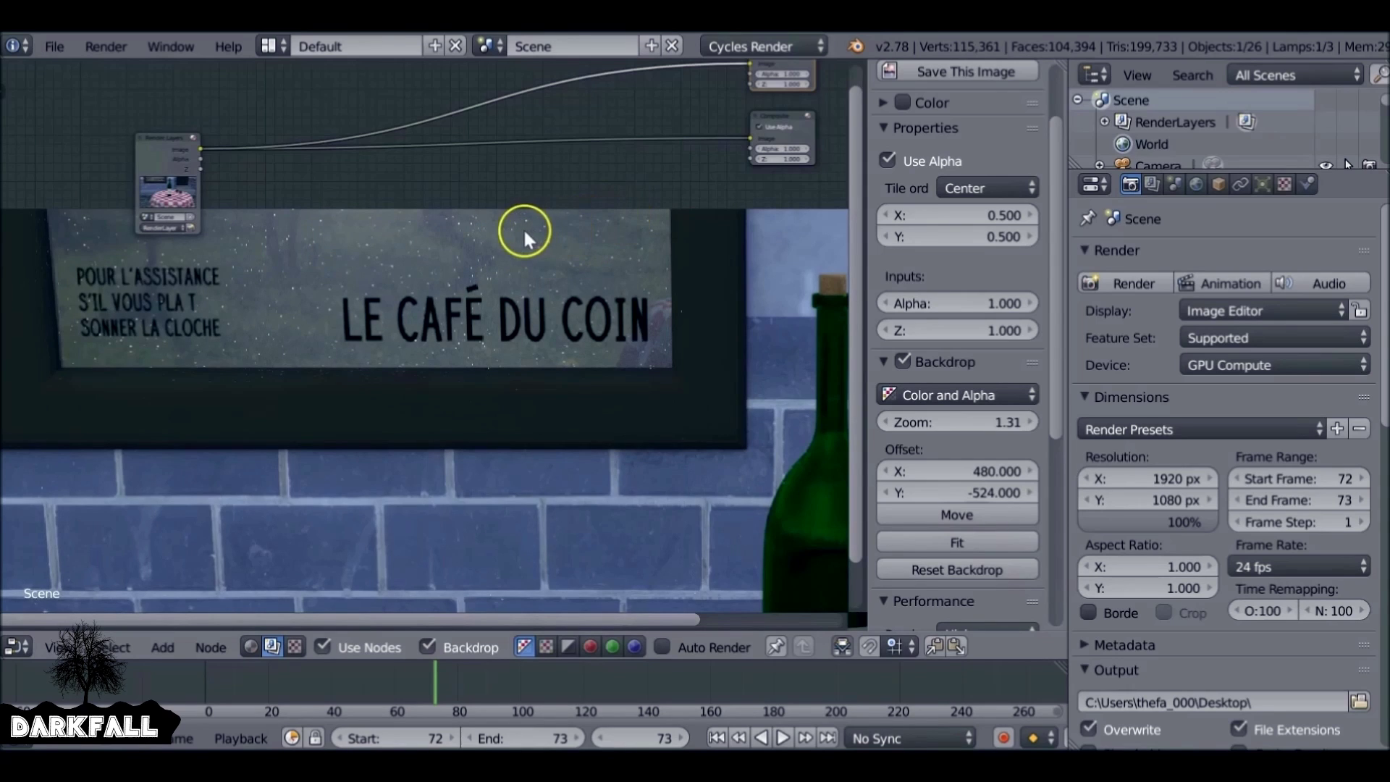
Insert a Despeckle filter node into the Render Layers–Composite link
{"action": "key", "text": "shift+a"}
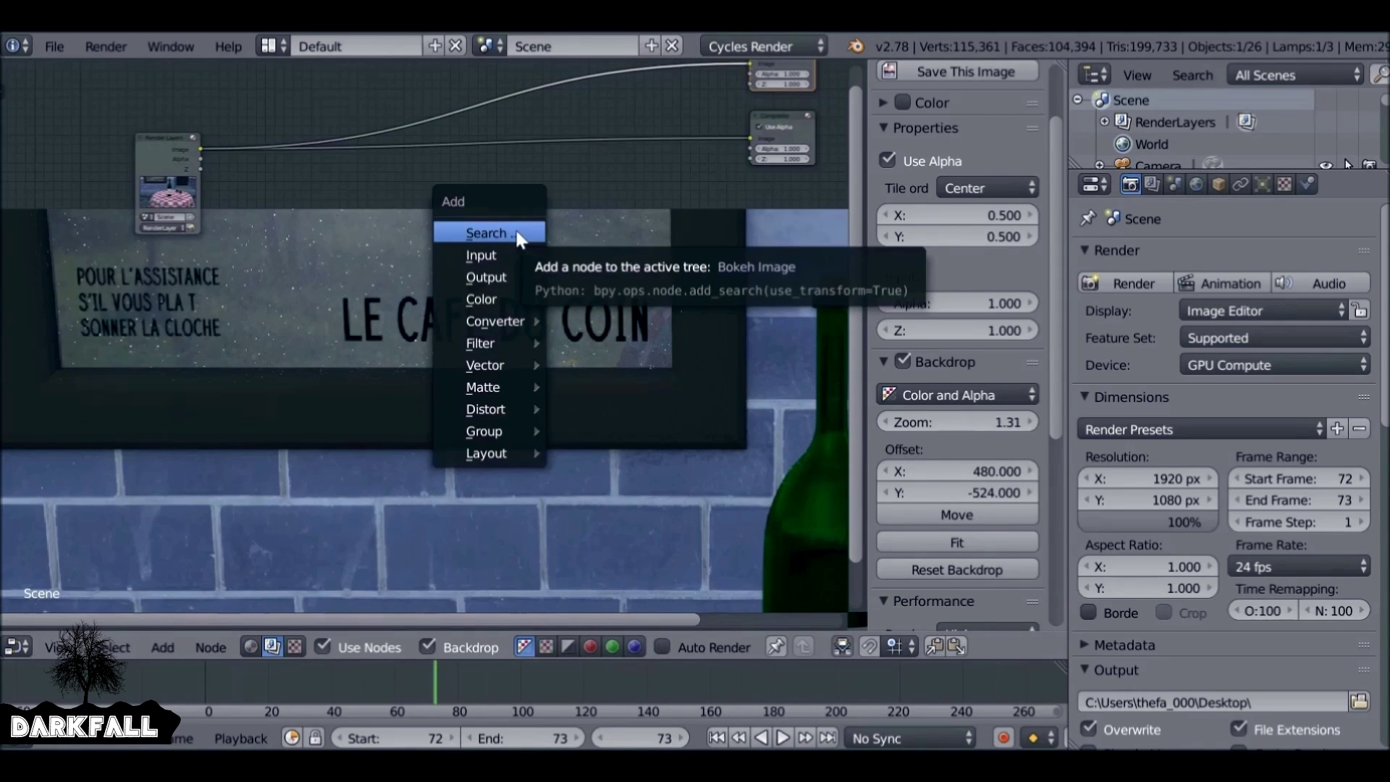
{"action": "left_click", "coordinate": [517, 235]}
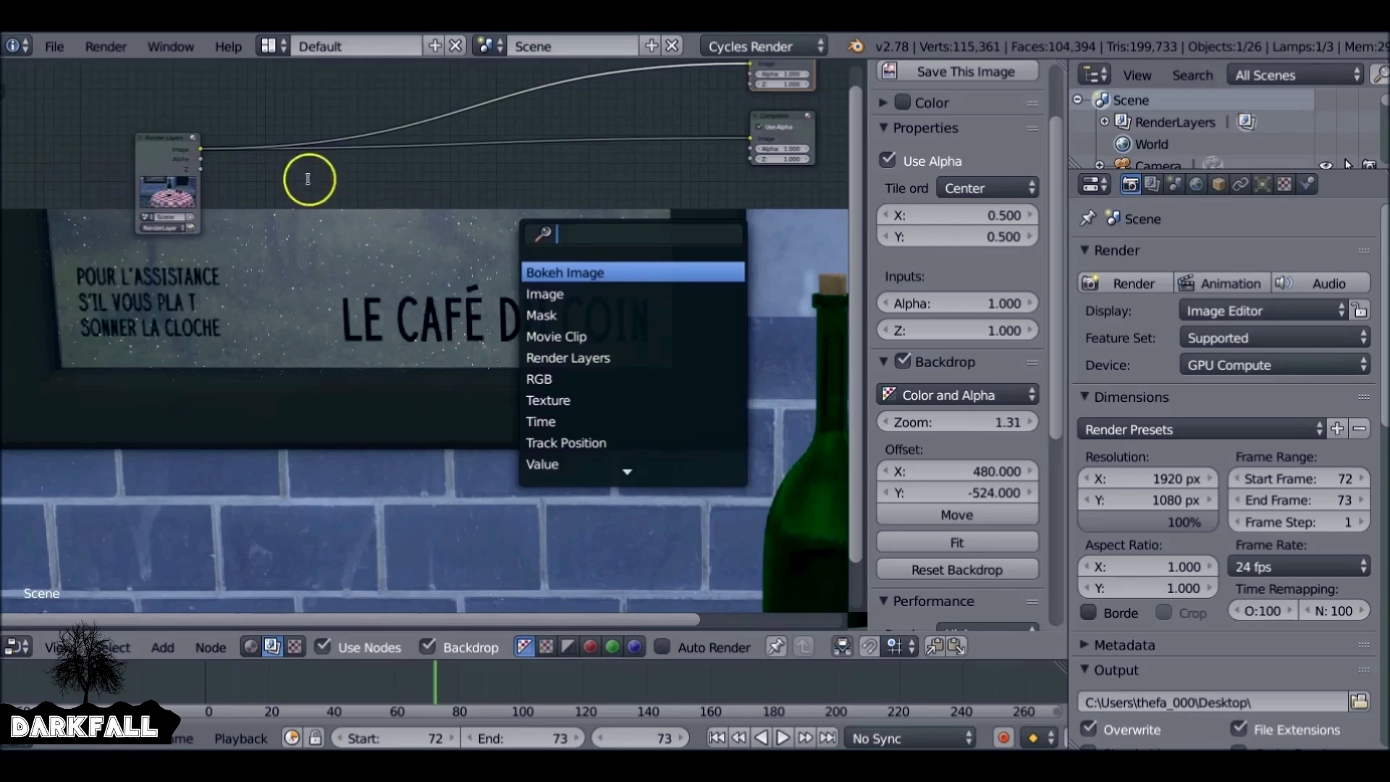
{"action": "key", "text": "shift+a"}
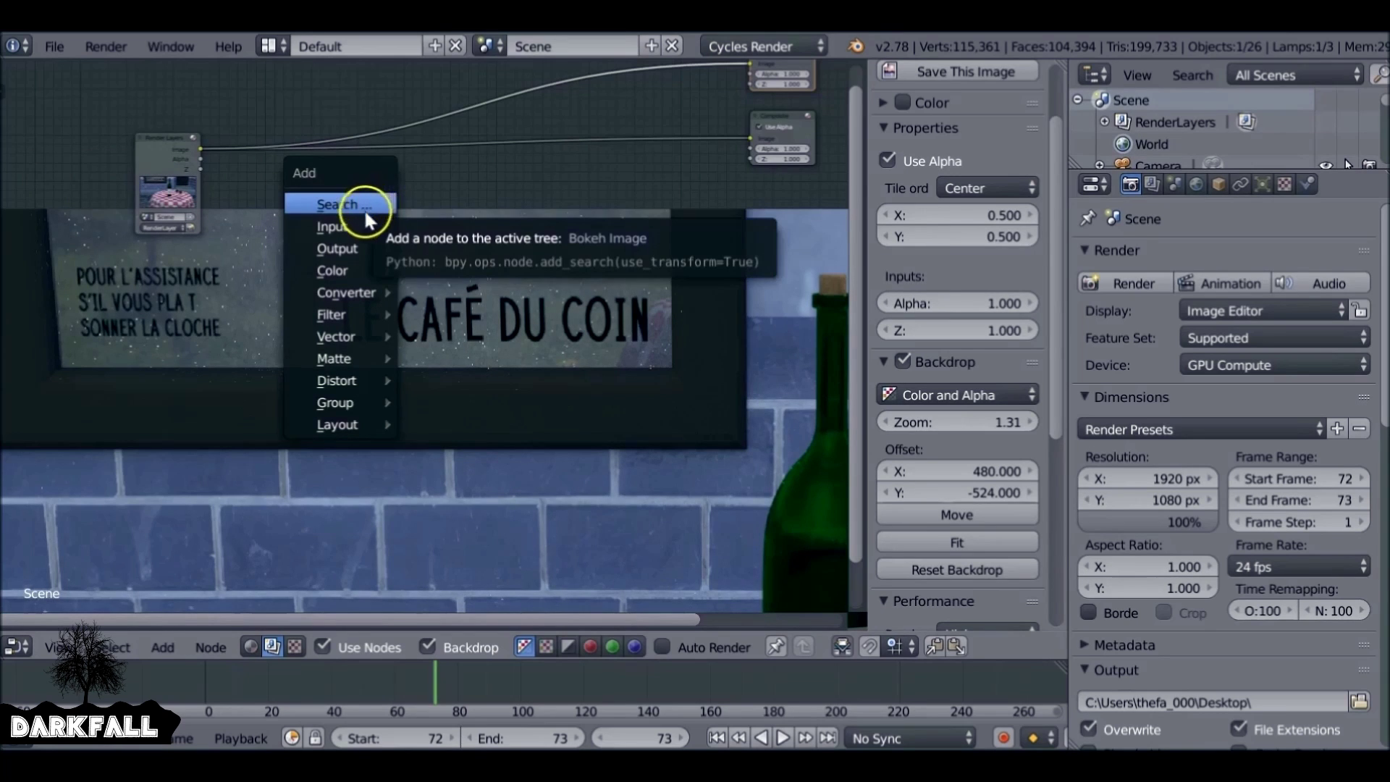
{"action": "mouse_move", "coordinate": [344, 316]}
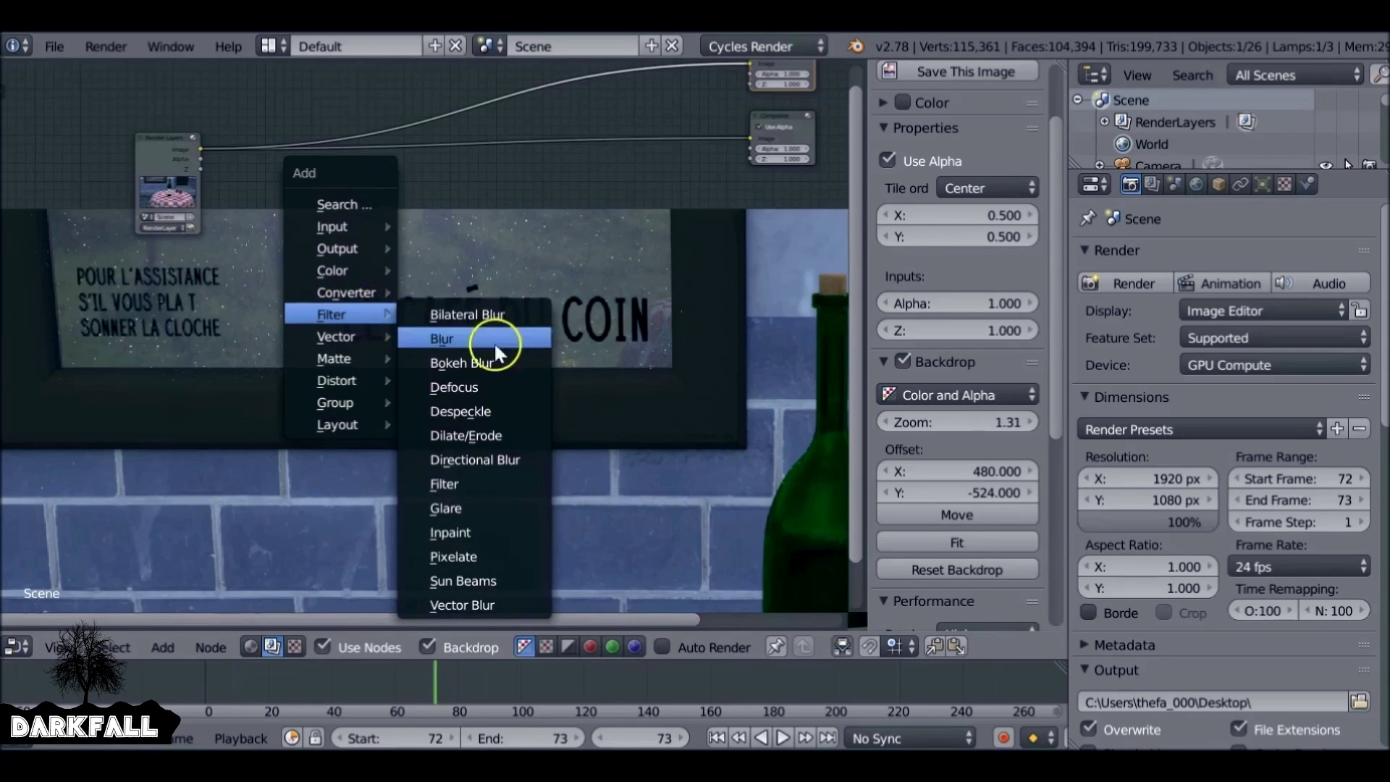
{"action": "left_click", "coordinate": [485, 411]}
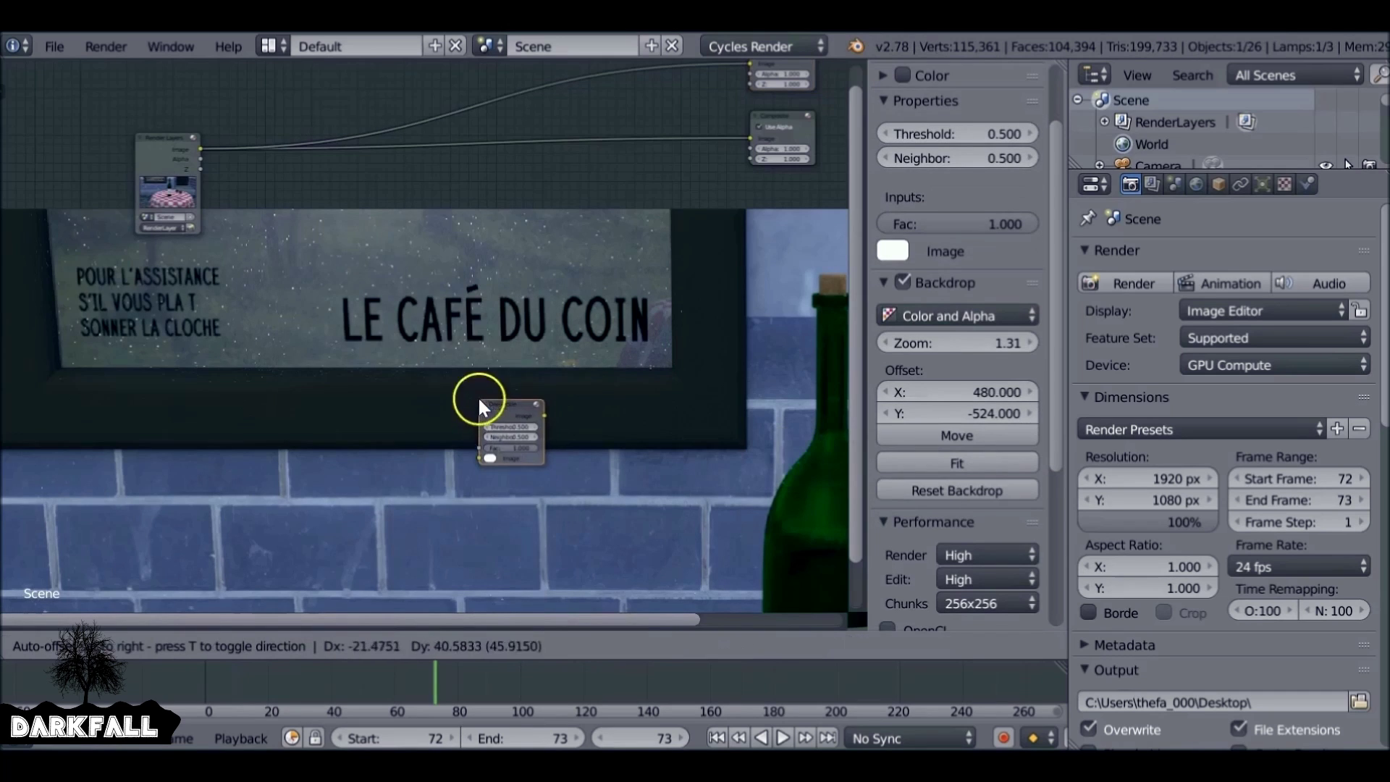
{"action": "left_click", "coordinate": [452, 135]}
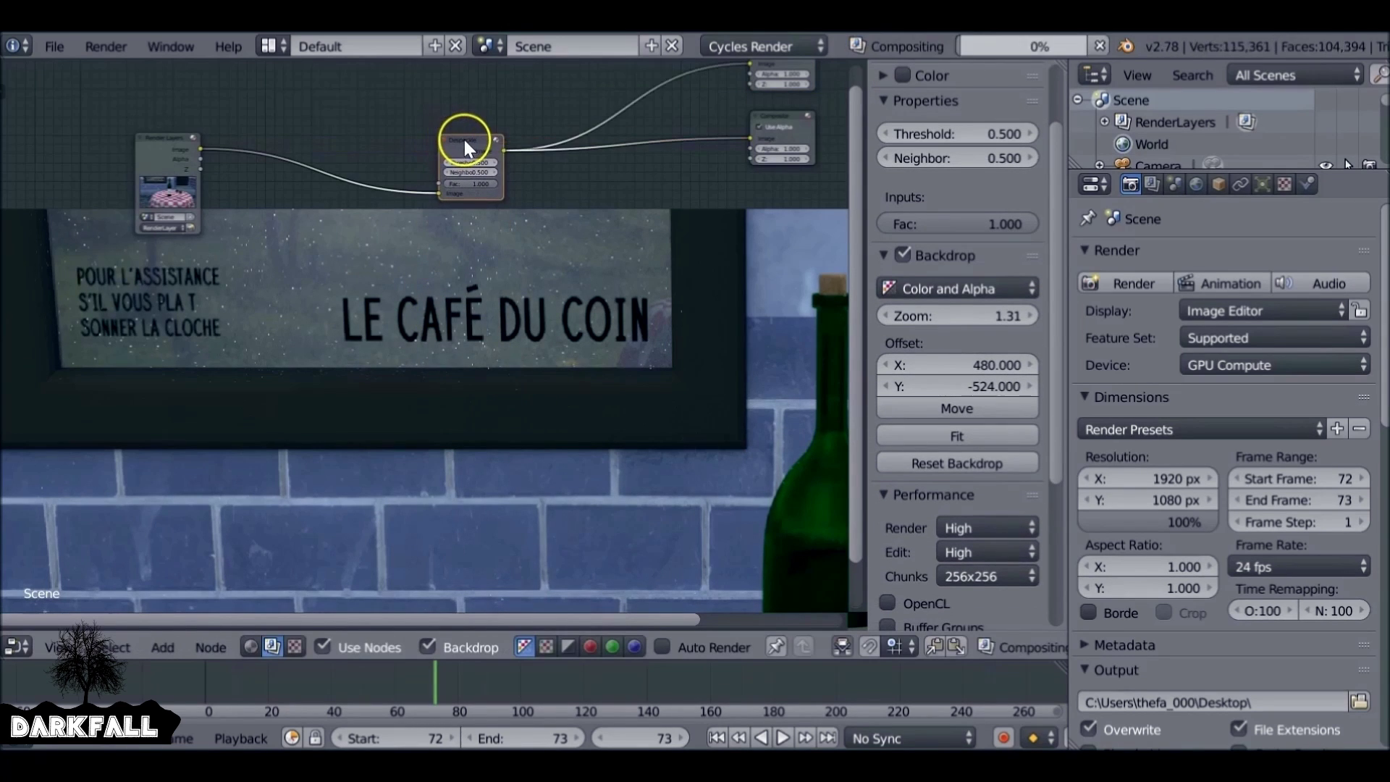
Move the Despeckle node up-left and reposition the backdrop onto the glasses and tablecloth
{"action": "left_click_drag", "start_coordinate": [457, 140], "coordinate": [322, 119]}
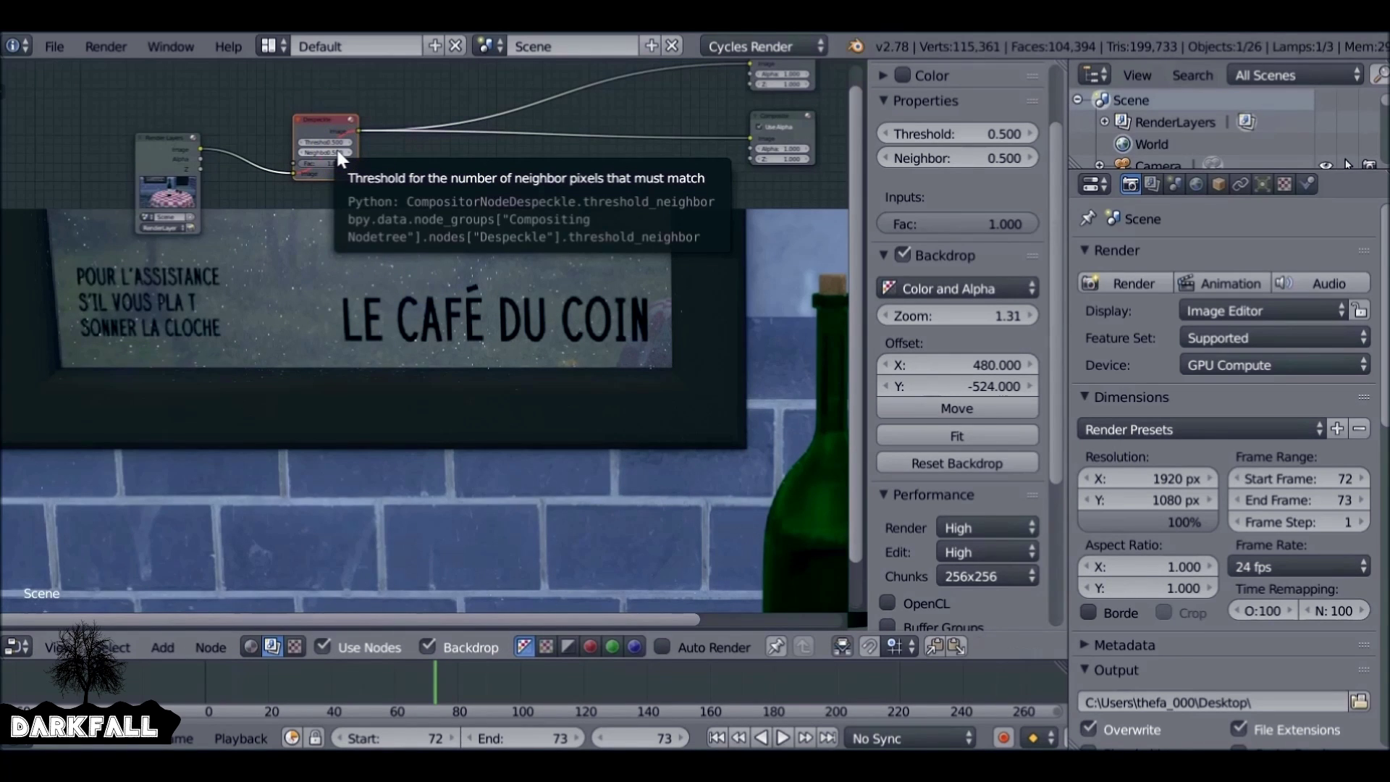
{"action": "left_click", "coordinate": [412, 220]}
{"action": "left_click", "coordinate": [597, 436]}
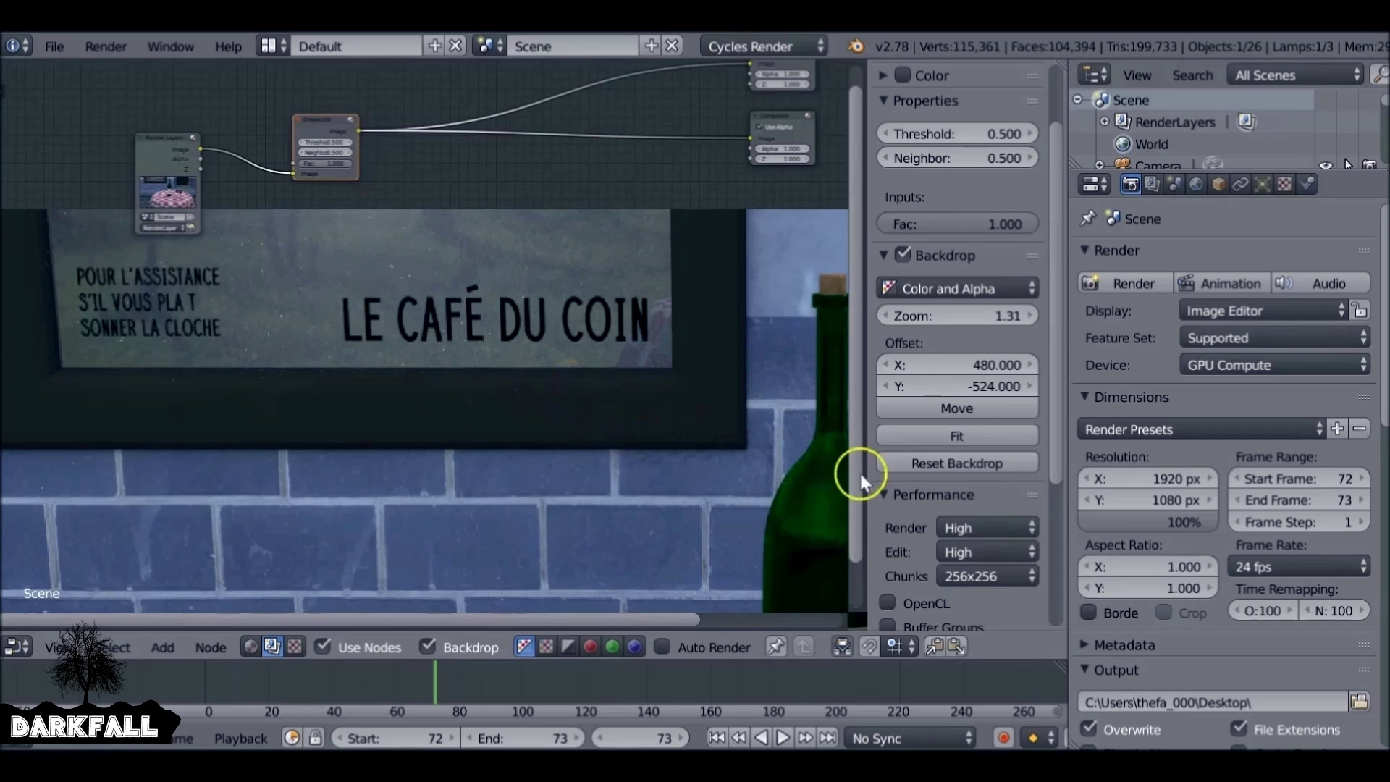
{"action": "left_click", "coordinate": [956, 409]}
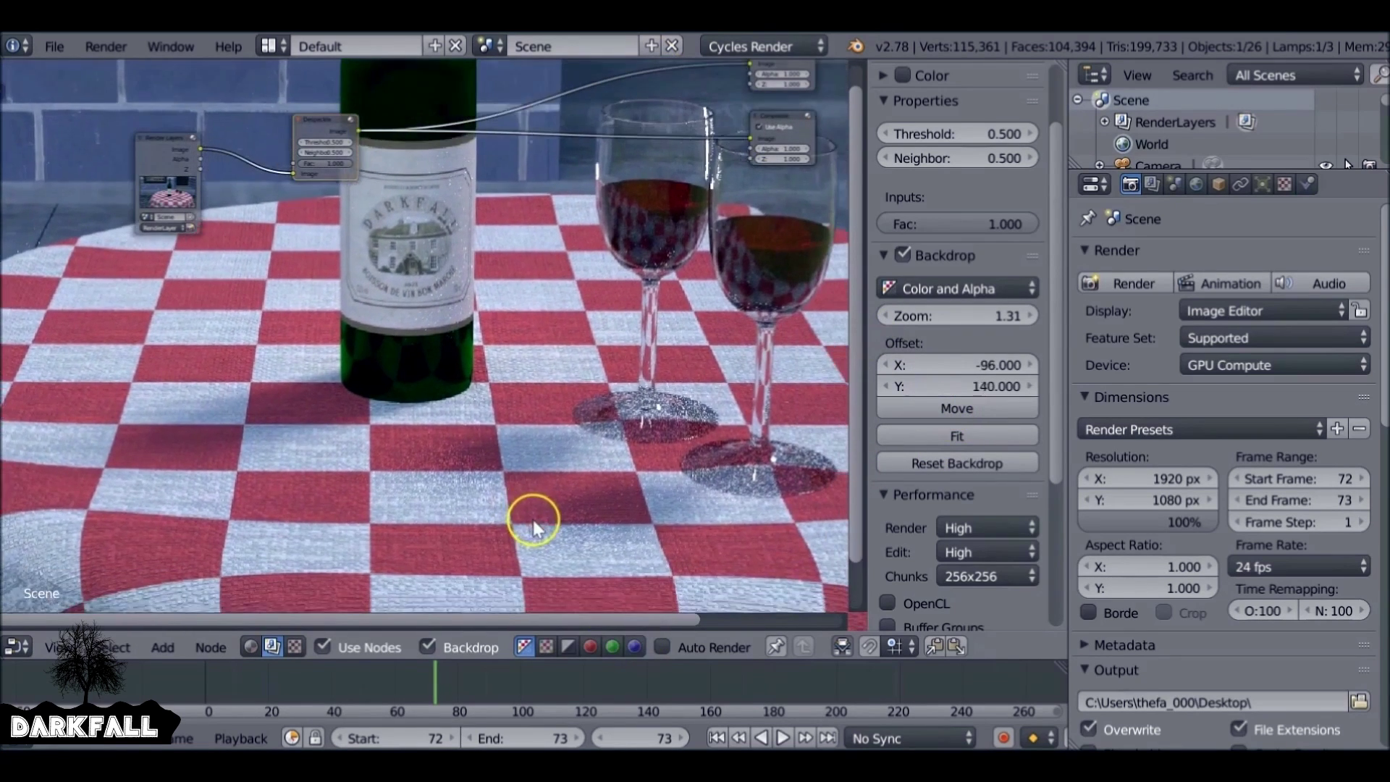
{"action": "left_click", "coordinate": [529, 522]}
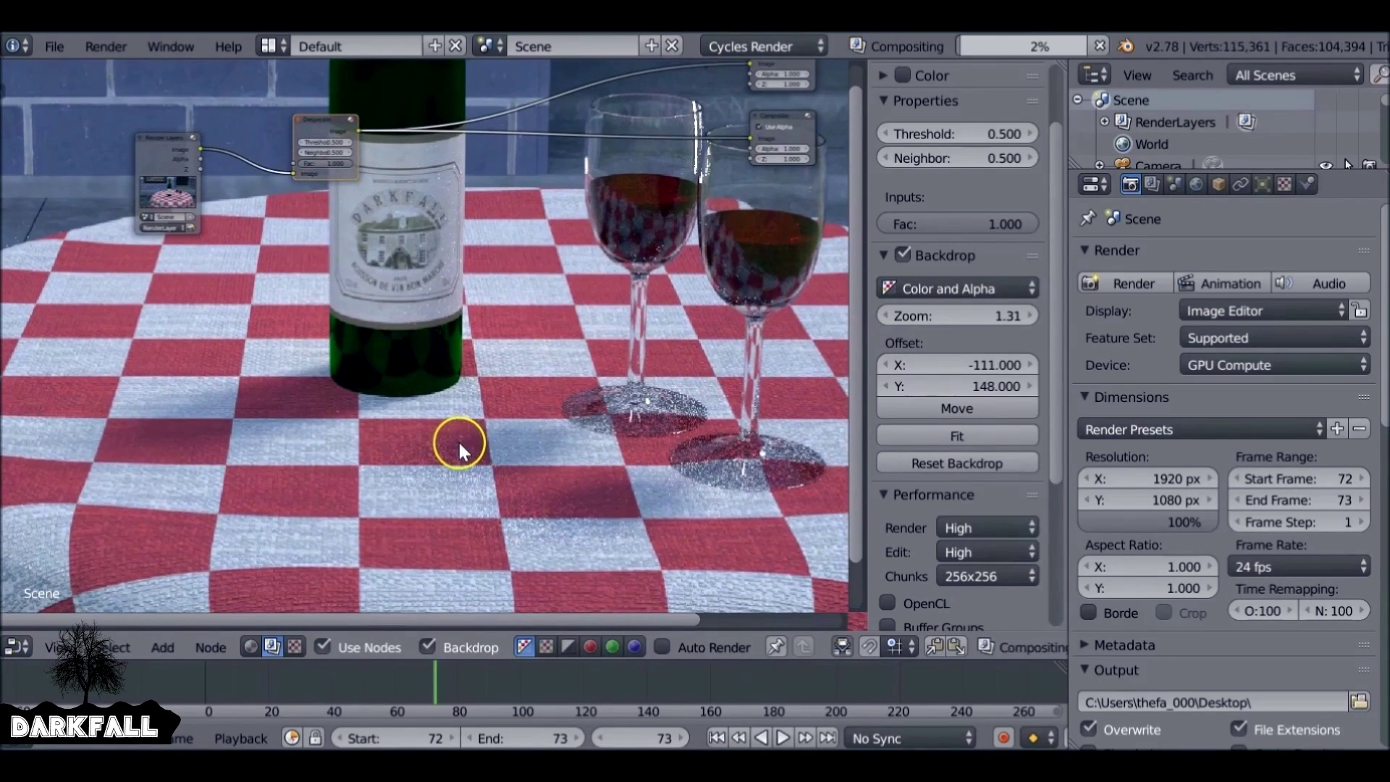
{"action": "middle_click_drag", "start_coordinate": [382, 278], "coordinate": [380, 313]}
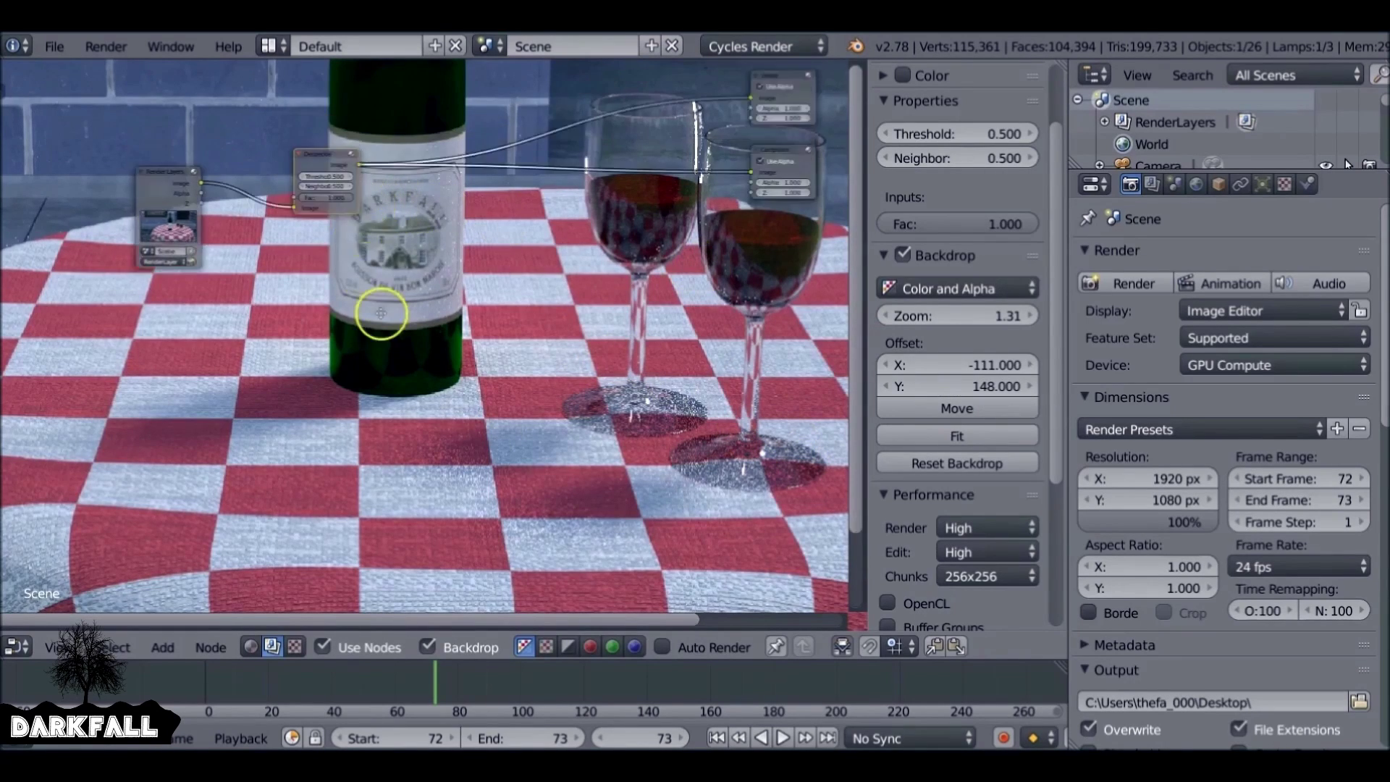
{"action": "scroll", "coordinate": [383, 317], "scroll_direction": "up", "scroll_amount": 5}
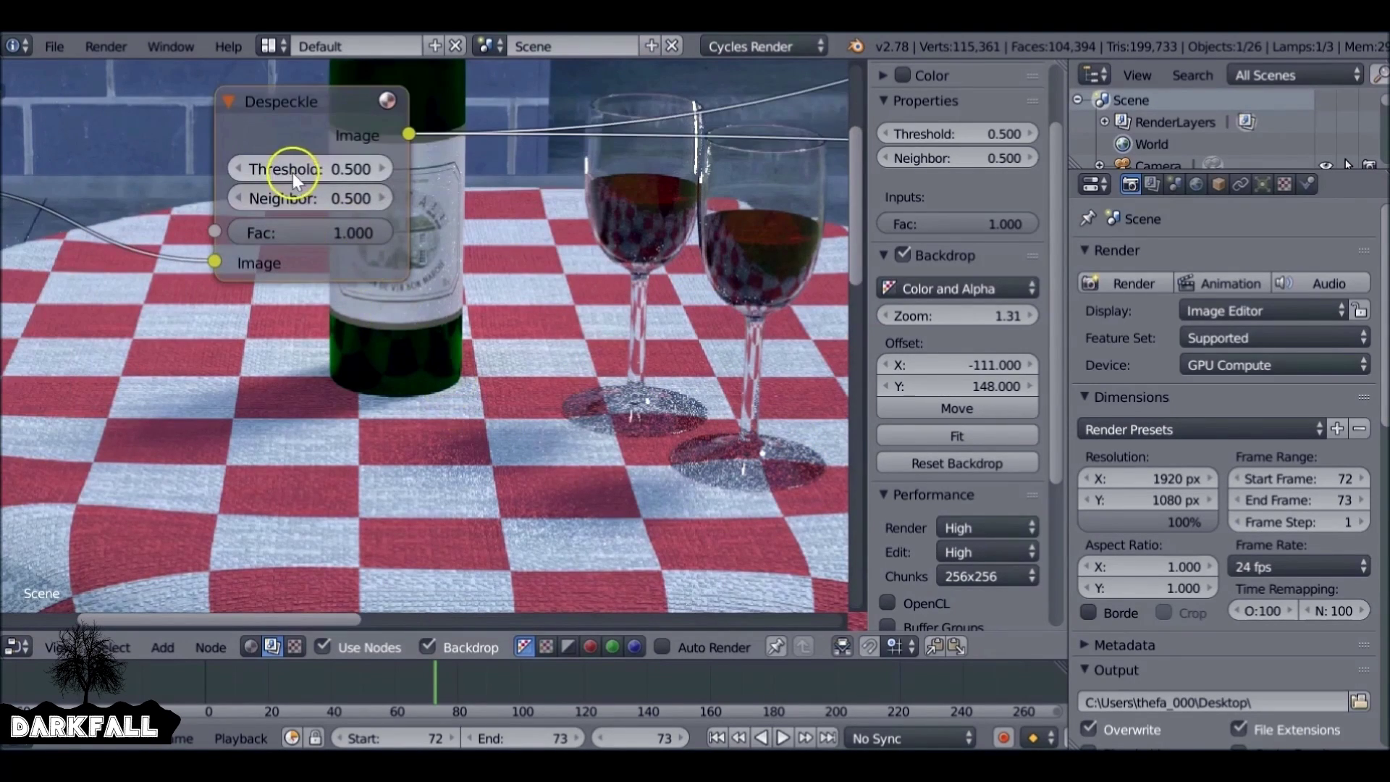
Set the Despeckle Threshold to 0.200 and Neighbor to 0.700, then start panning the backdrop
{"action": "left_click", "coordinate": [239, 168]}
{"action": "left_click", "coordinate": [236, 167]}
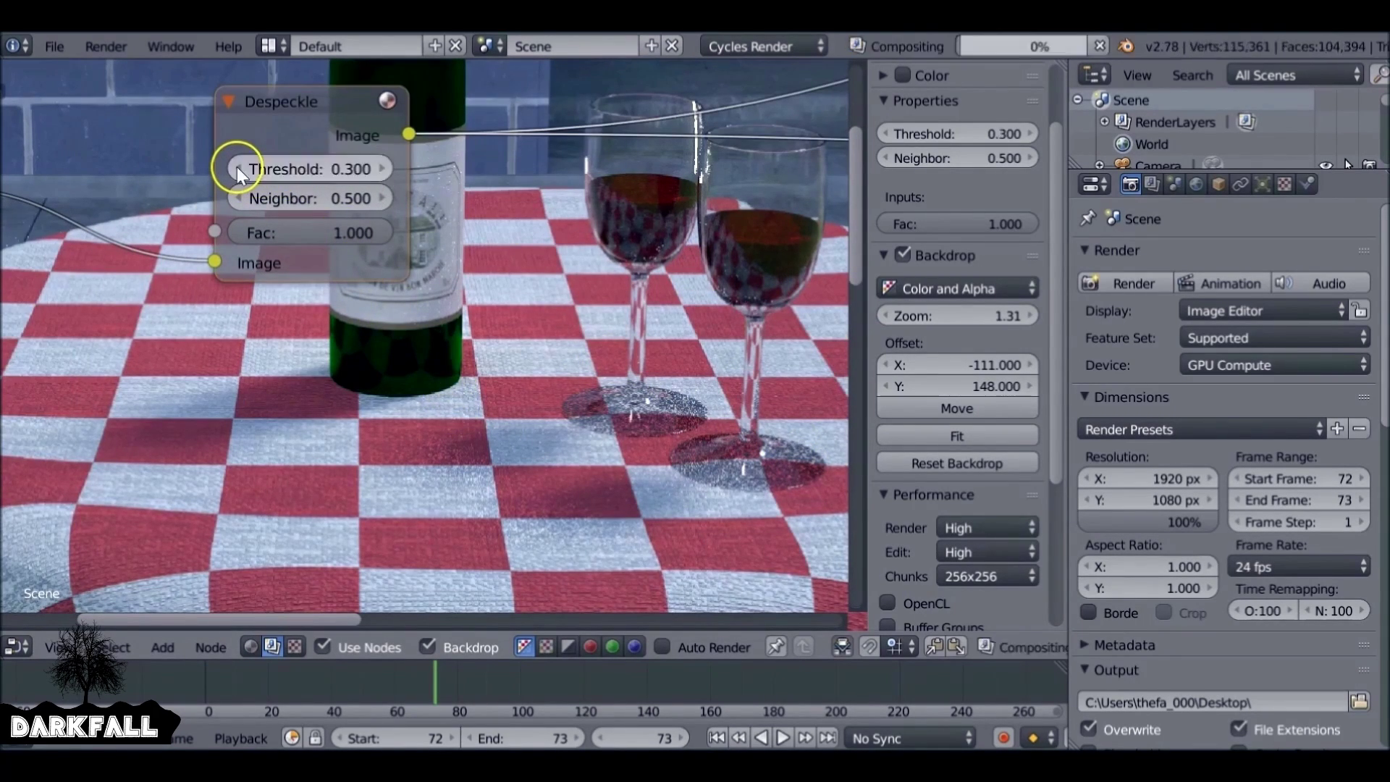
{"action": "left_click", "coordinate": [237, 168]}
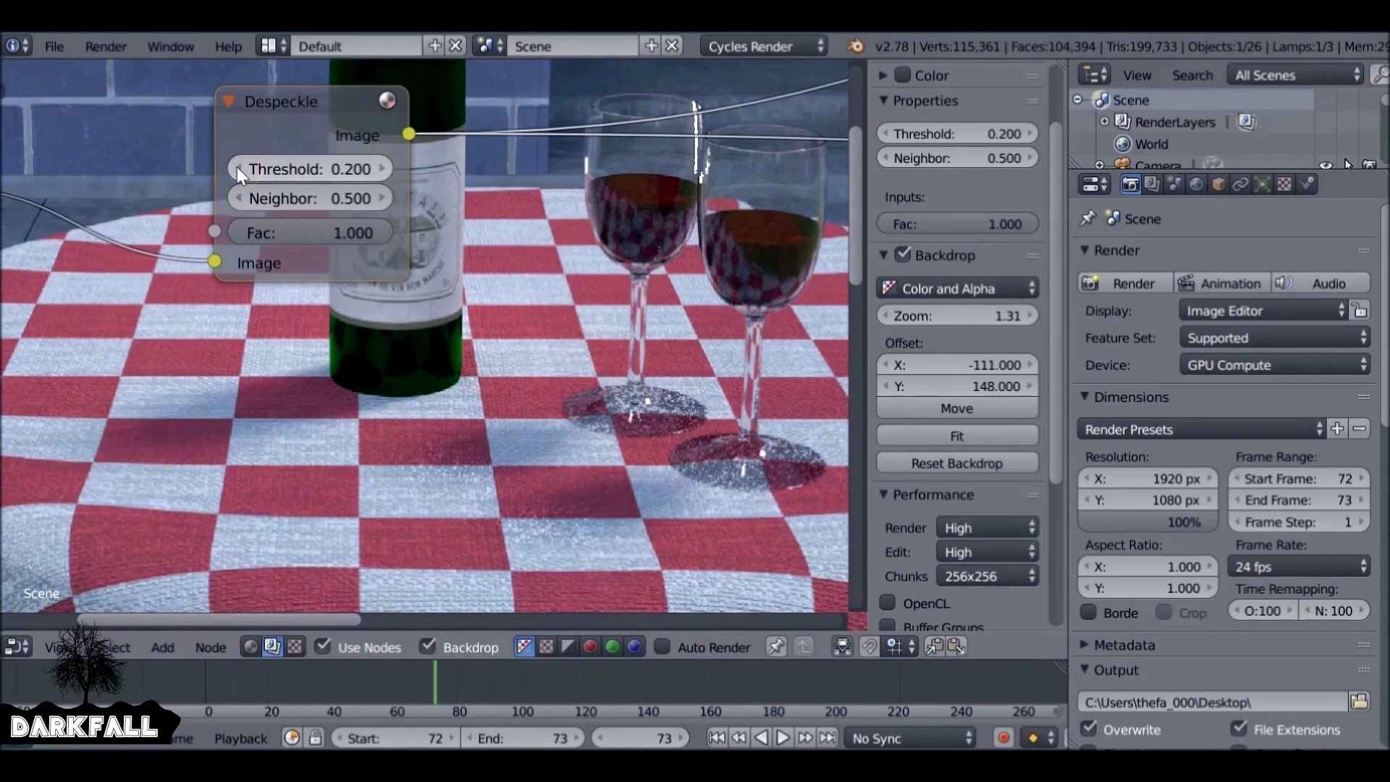
{"action": "left_click", "coordinate": [237, 198]}
{"action": "left_click", "coordinate": [236, 198]}
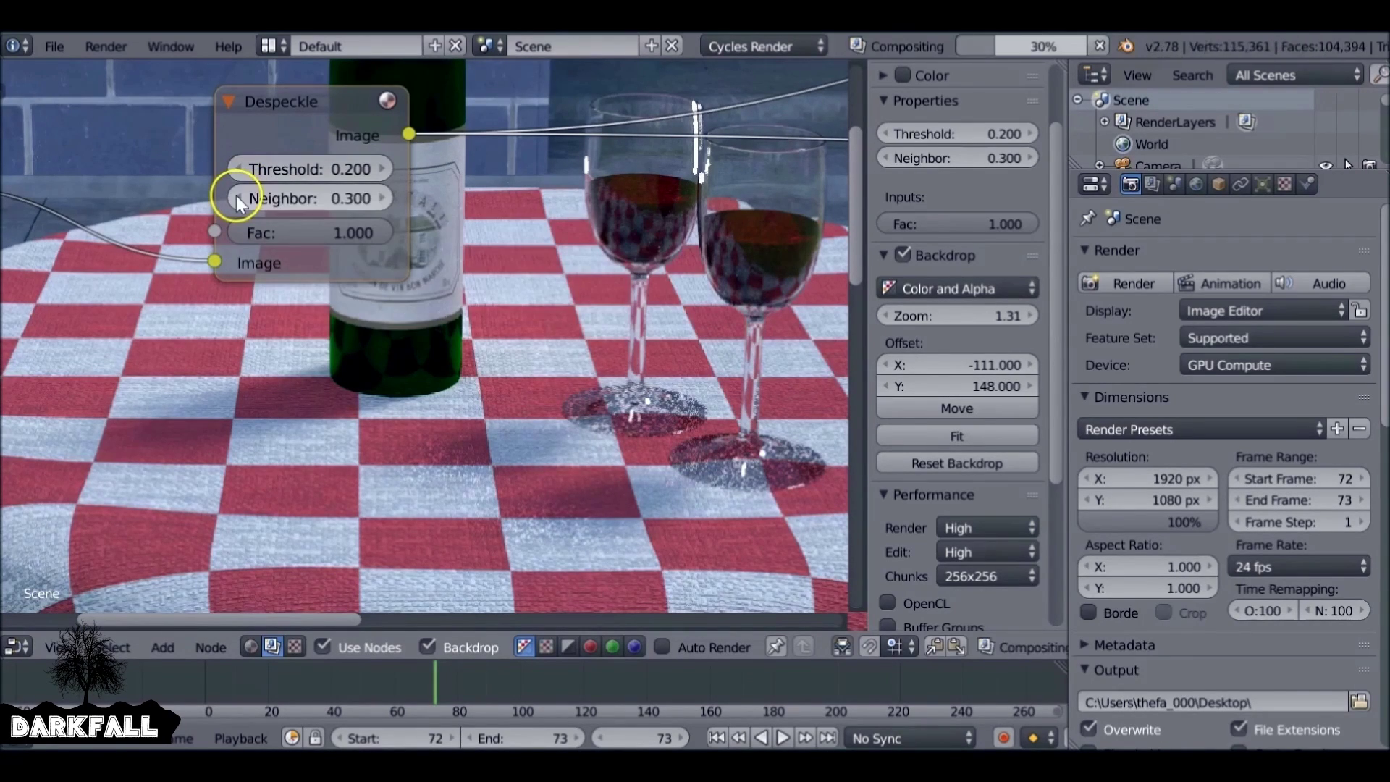
{"action": "left_click", "coordinate": [378, 199]}
{"action": "left_click", "coordinate": [378, 200]}
{"action": "left_click", "coordinate": [379, 199]}
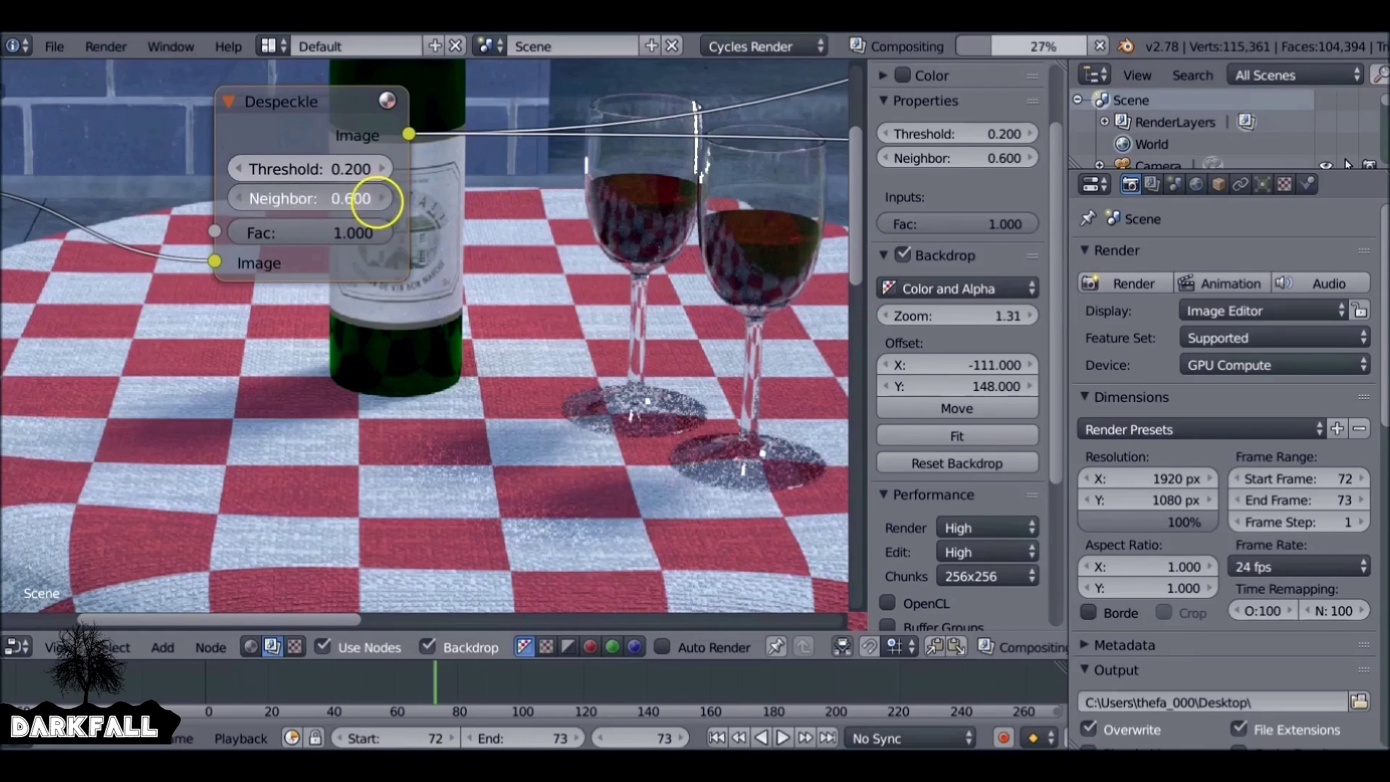
{"action": "left_click", "coordinate": [376, 200]}
{"action": "left_click", "coordinate": [377, 200]}
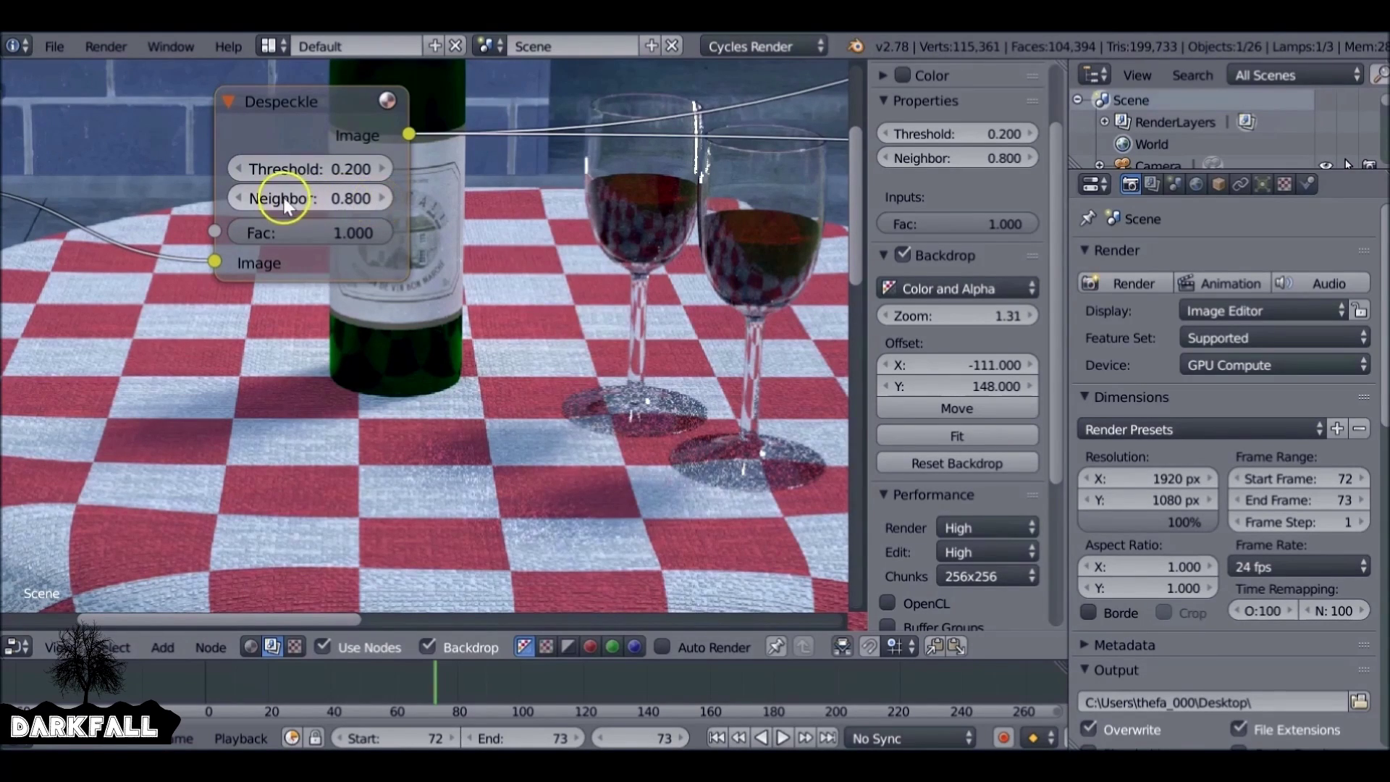
{"action": "left_click", "coordinate": [238, 200]}
{"action": "left_click", "coordinate": [238, 200]}
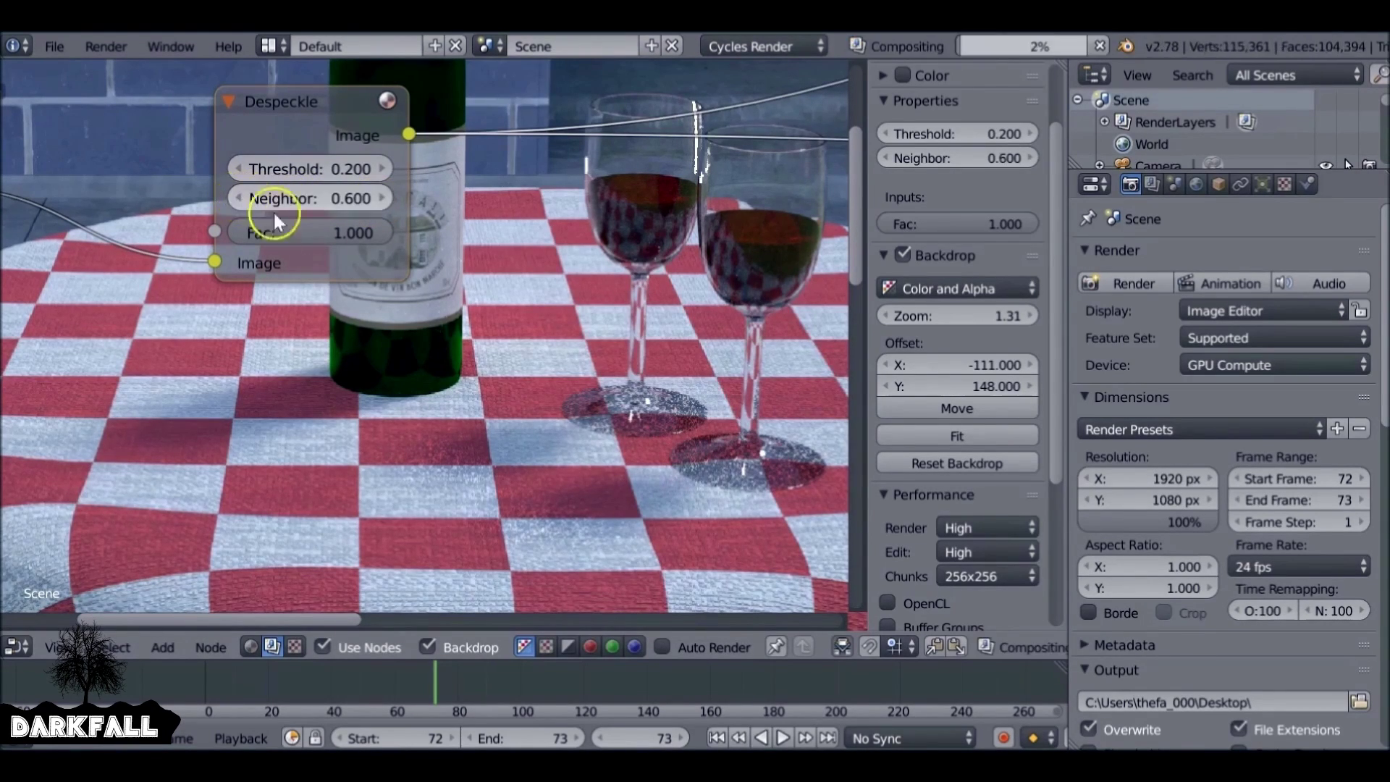
{"action": "left_click", "coordinate": [378, 199]}
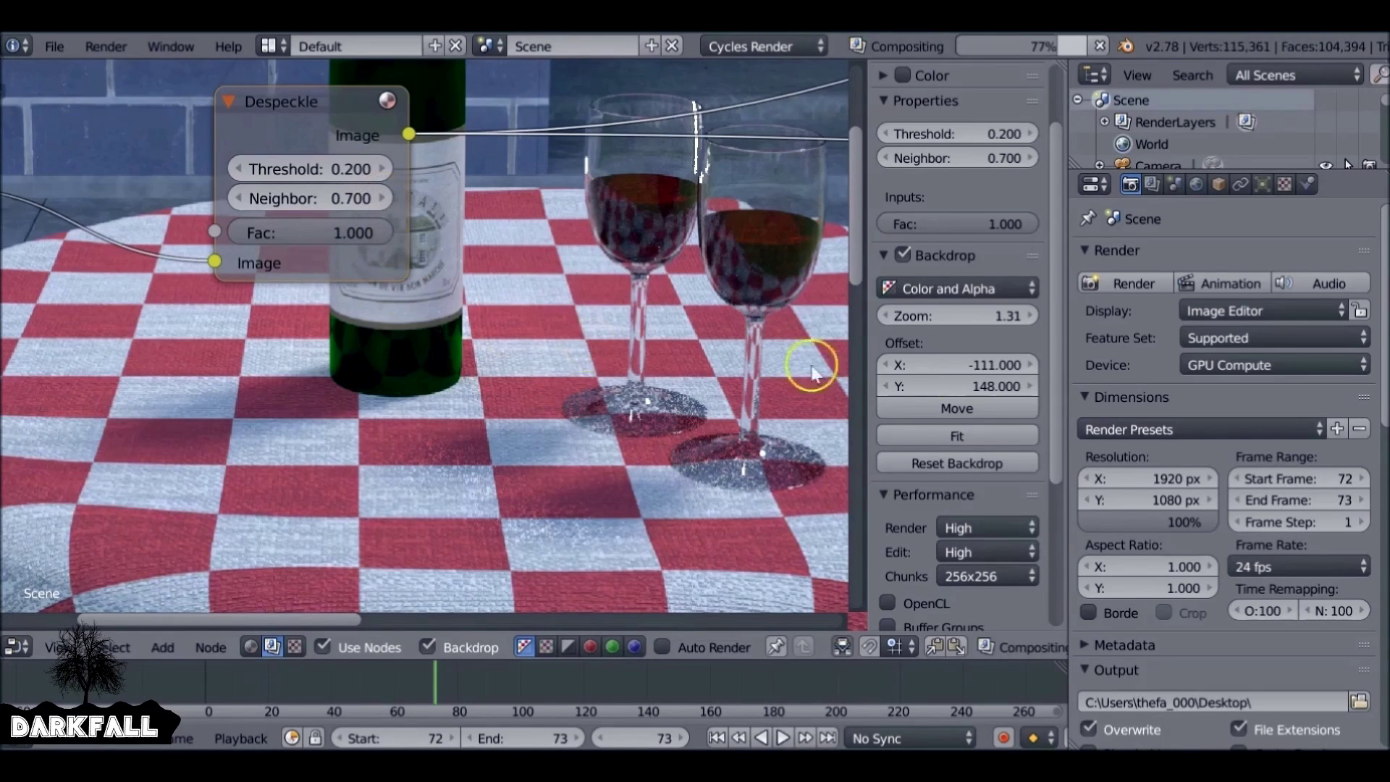
{"action": "left_click", "coordinate": [967, 417]}
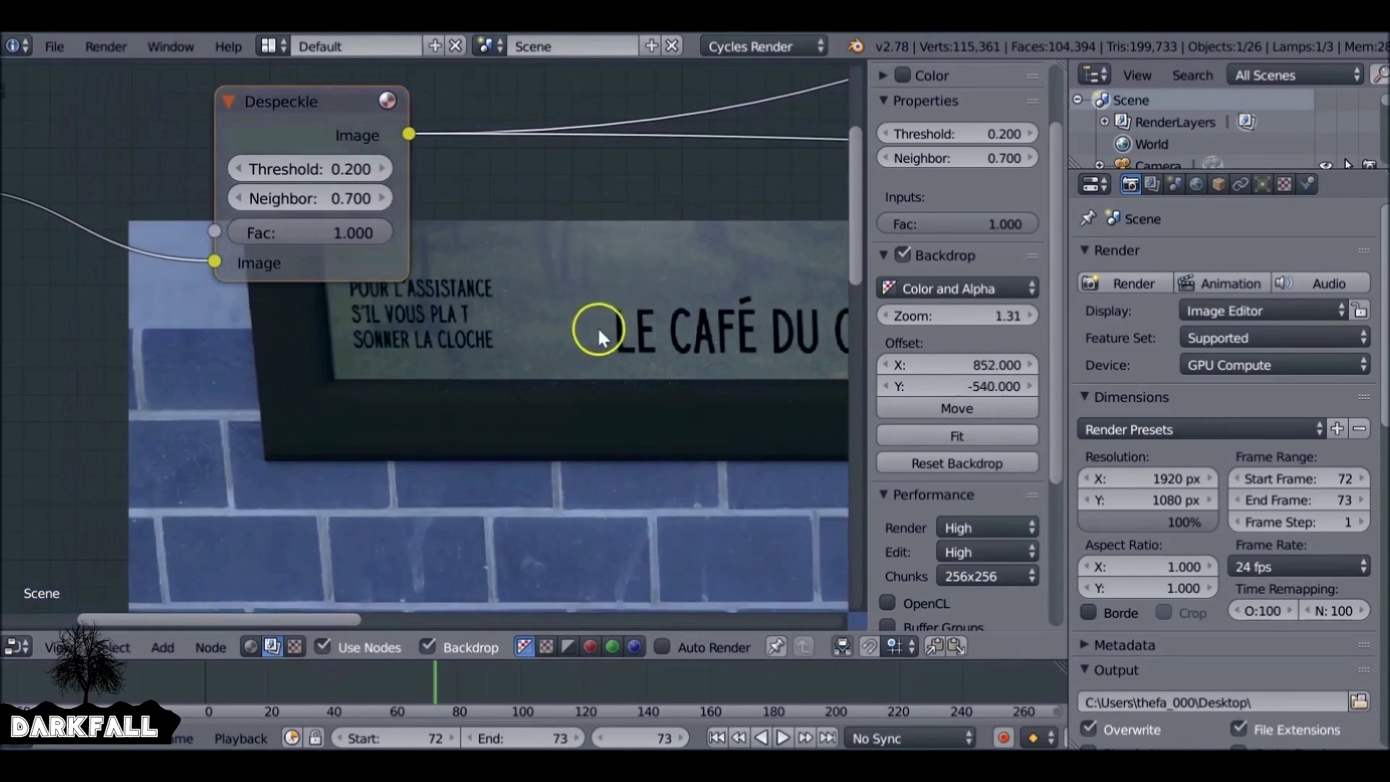
Move the Despeckle and Render Layers nodes and refit the backdrop to the whole render at zoom 0.39
{"action": "left_click", "coordinate": [523, 349]}
{"action": "left_click_drag", "start_coordinate": [304, 98], "coordinate": [129, 25]}
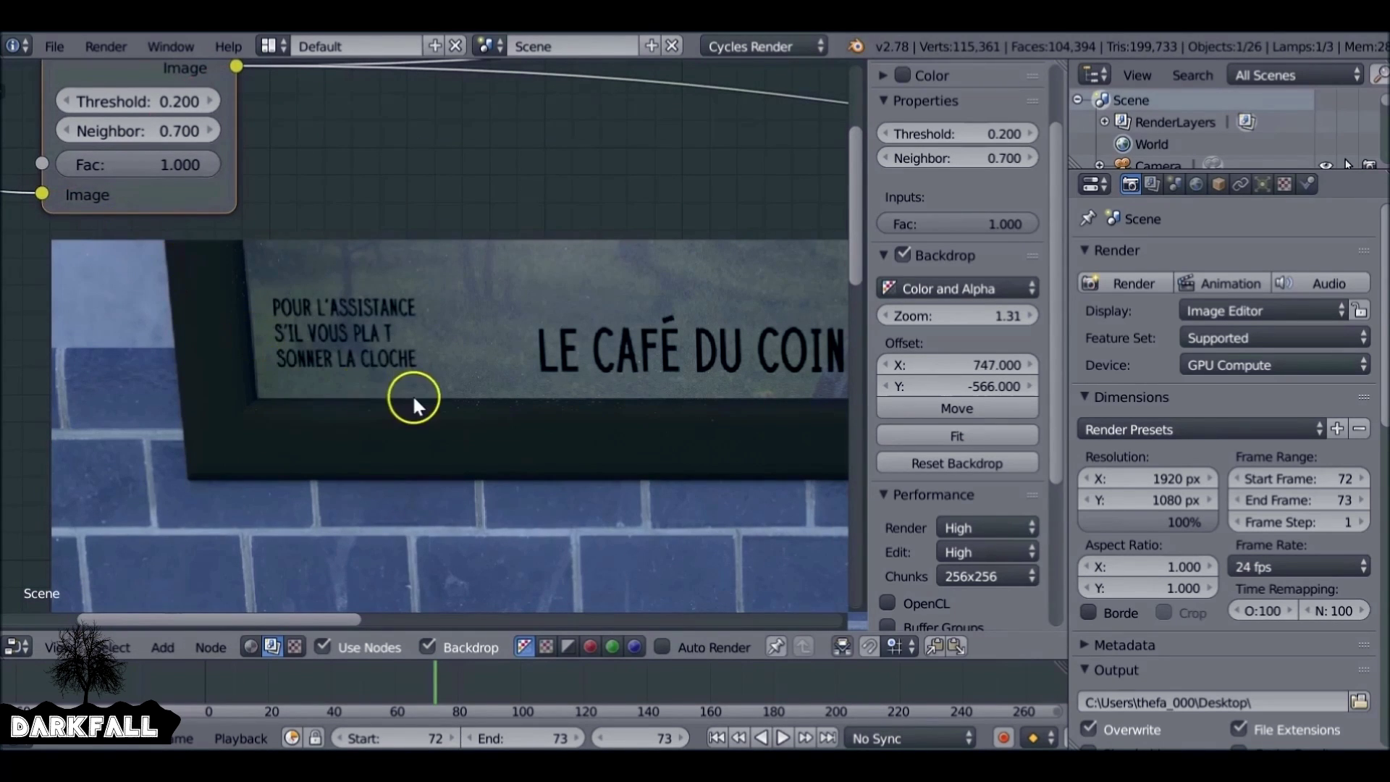
{"action": "scroll", "coordinate": [417, 400], "scroll_direction": "down", "scroll_amount": 1}
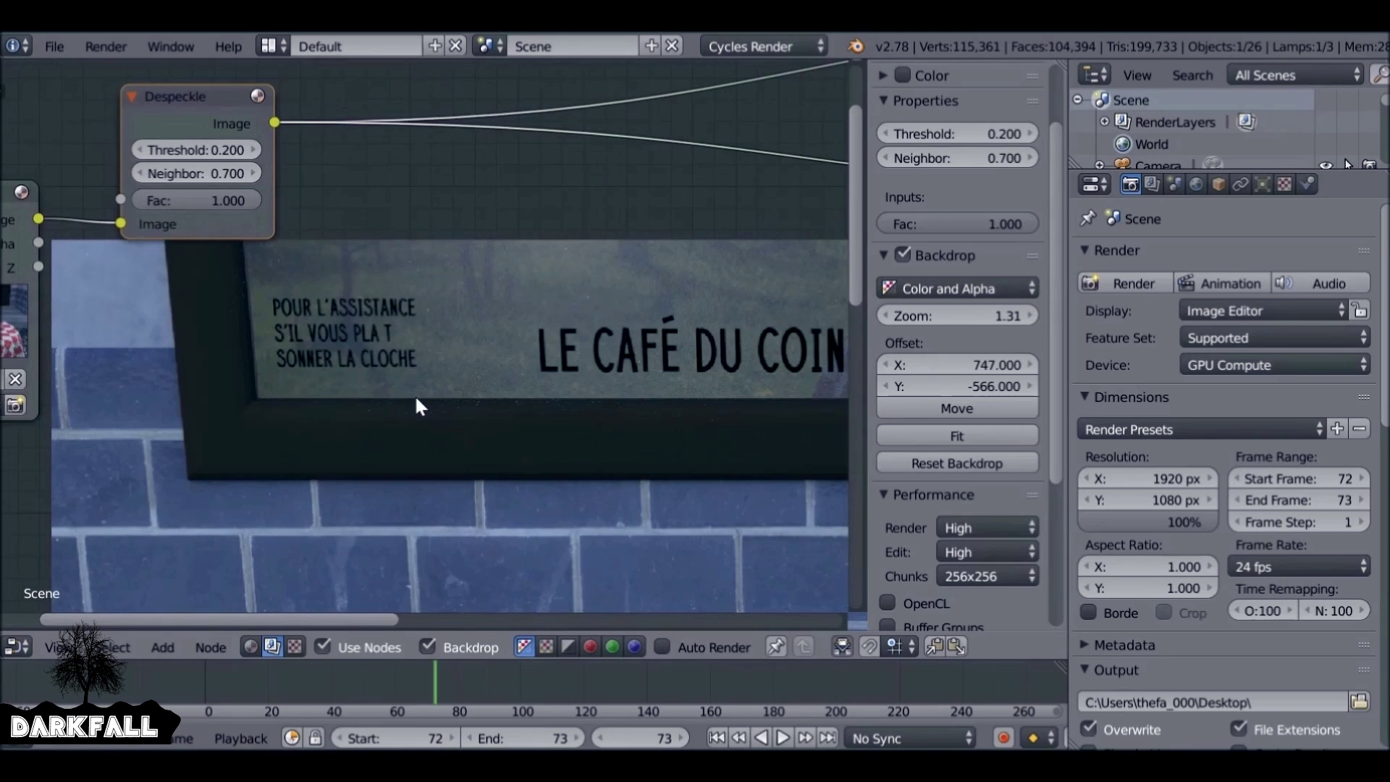
{"action": "left_click", "coordinate": [958, 436]}
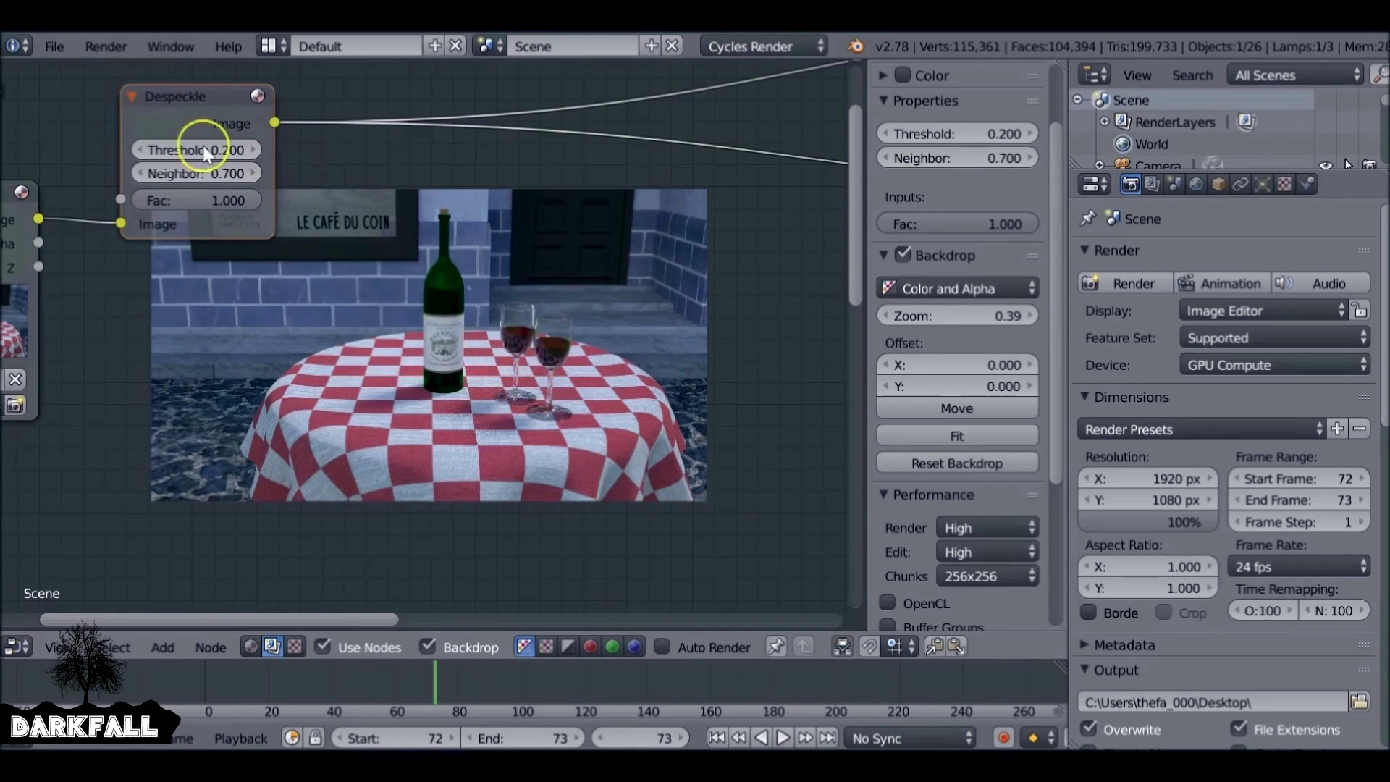
{"action": "left_click_drag", "start_coordinate": [9, 187], "coordinate": [29, 89]}
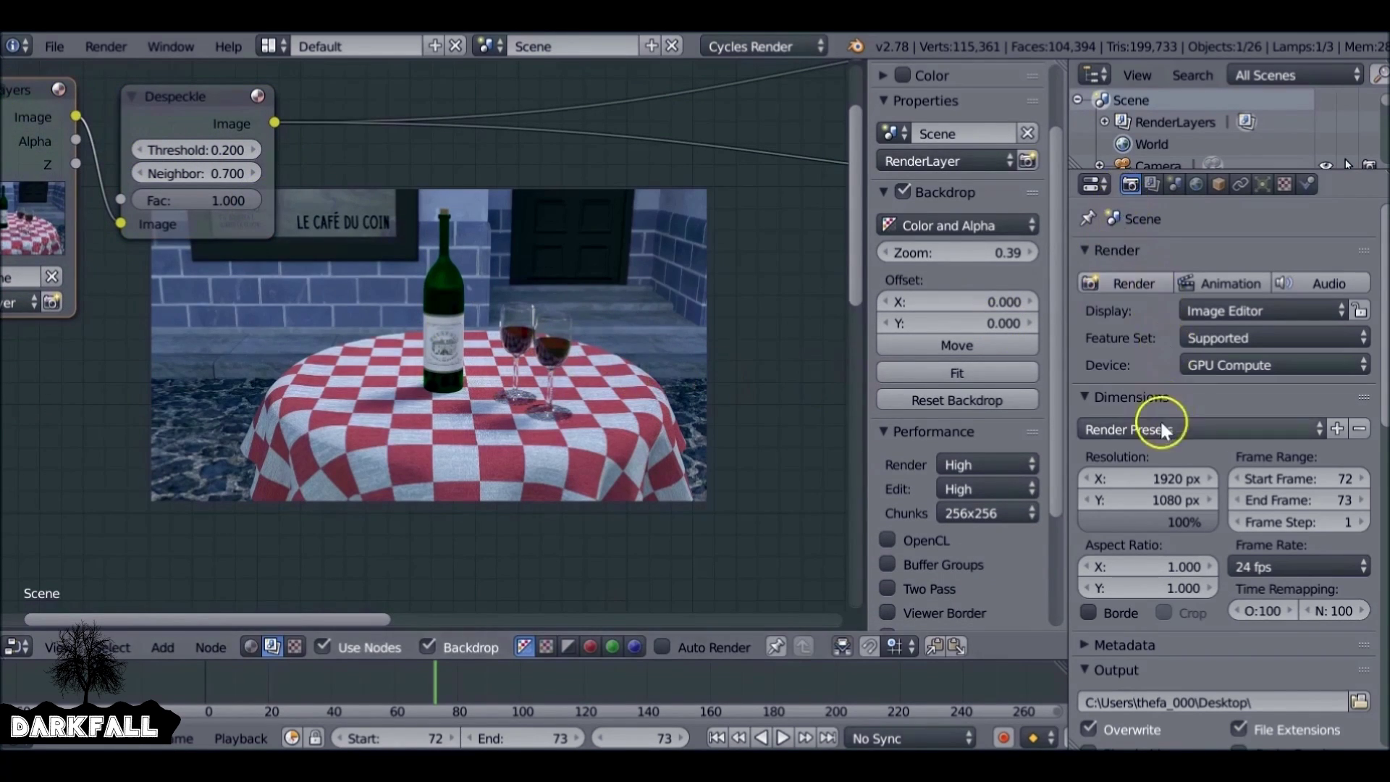
{"action": "scroll", "coordinate": [1159, 424], "scroll_direction": "down", "scroll_amount": 15}
In Light Paths, raise the minimum bounces to 5 and the transmission bounces to 16
{"action": "scroll", "coordinate": [1159, 424], "scroll_direction": "down", "scroll_amount": 10}
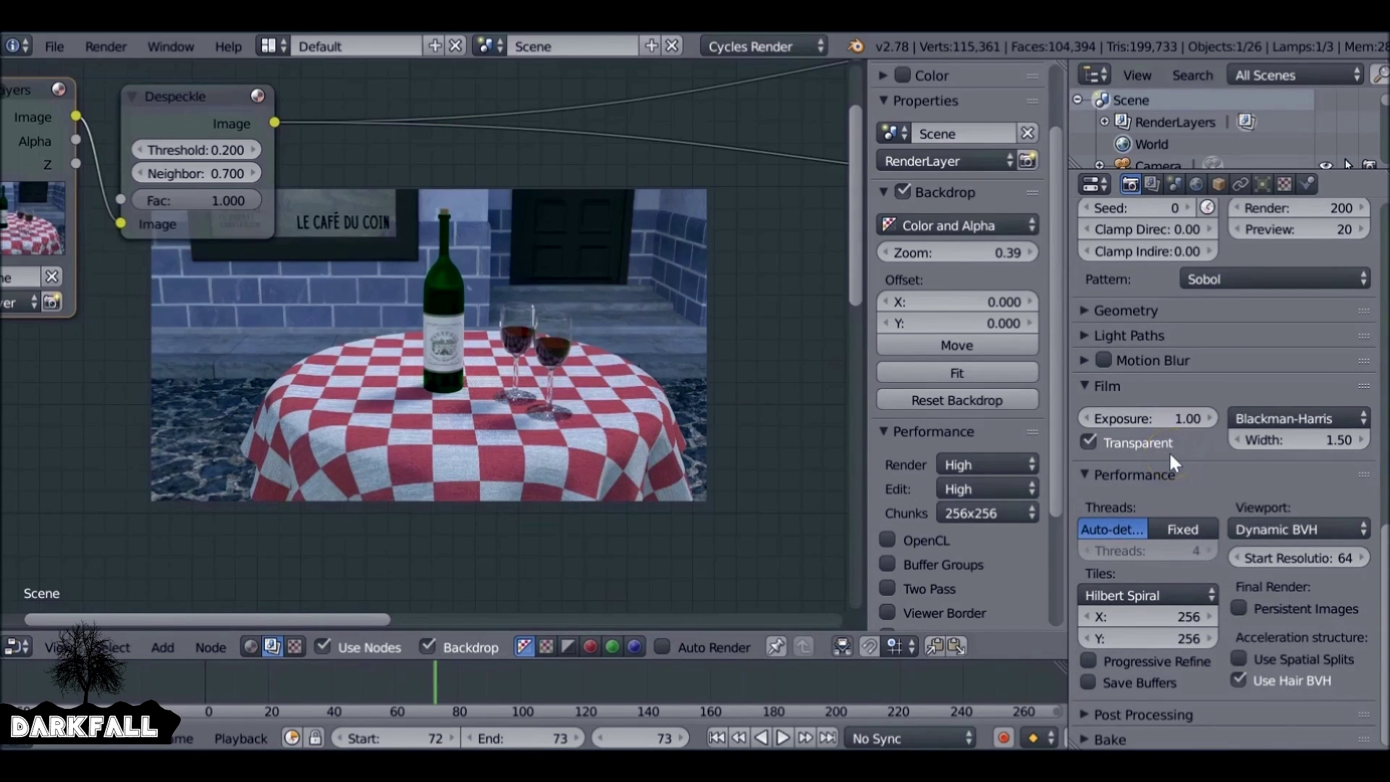
{"action": "left_click", "coordinate": [1132, 337]}
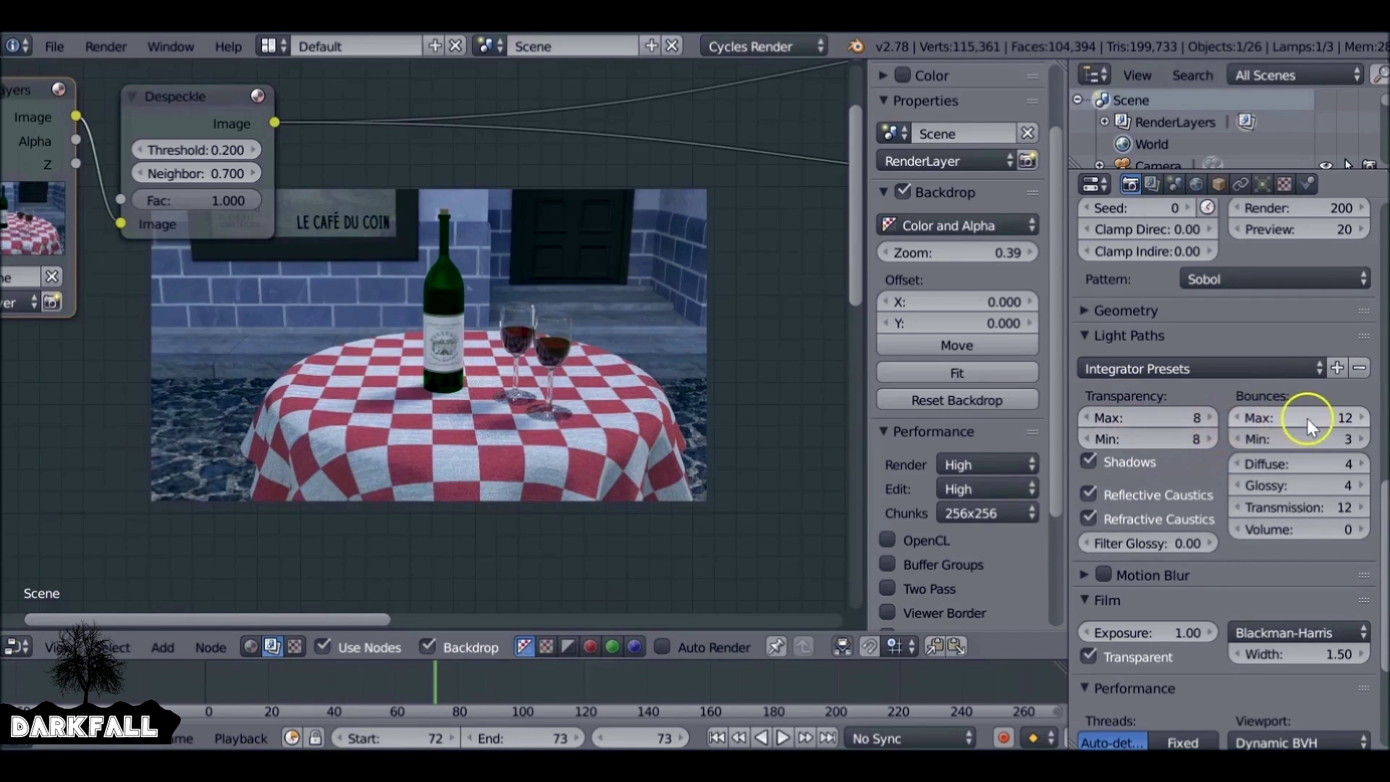
{"action": "left_click", "coordinate": [1365, 439]}
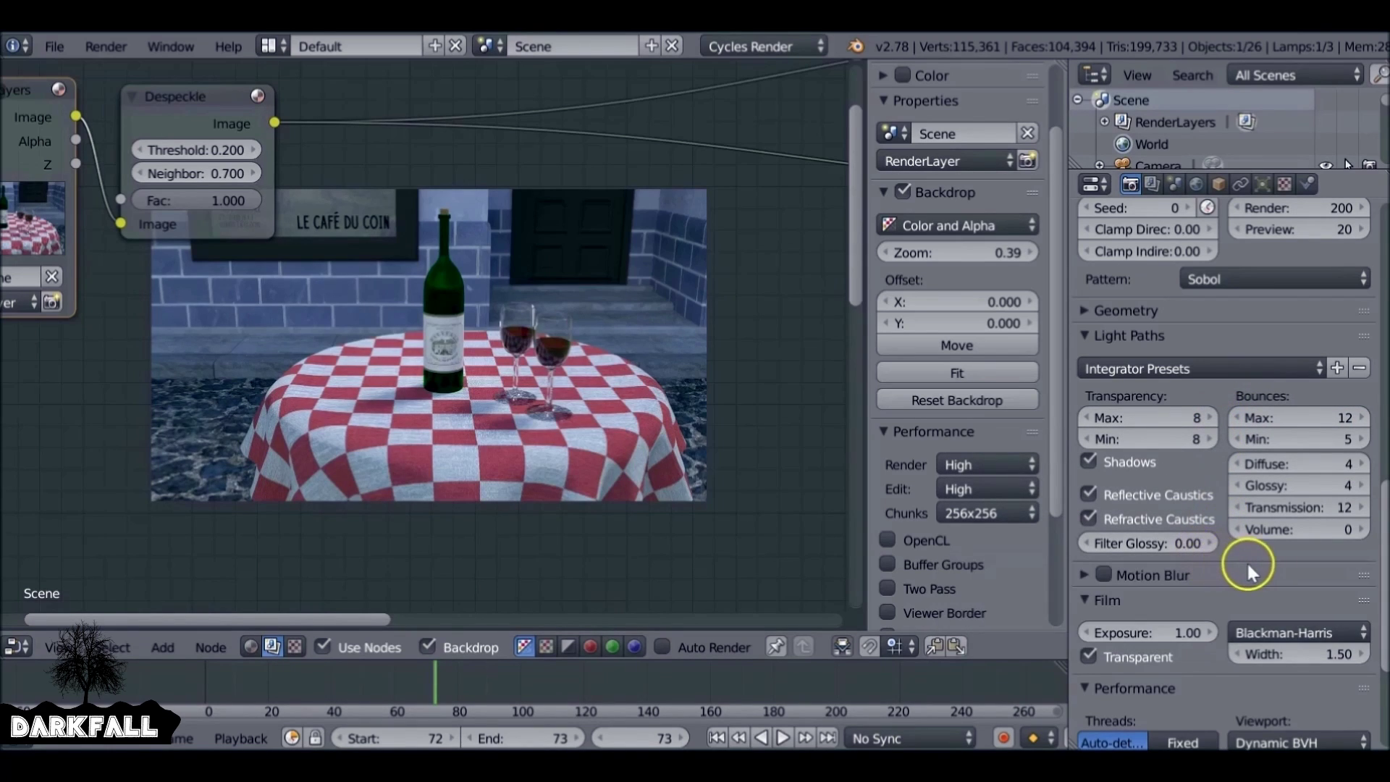
{"action": "left_click", "coordinate": [1366, 501]}
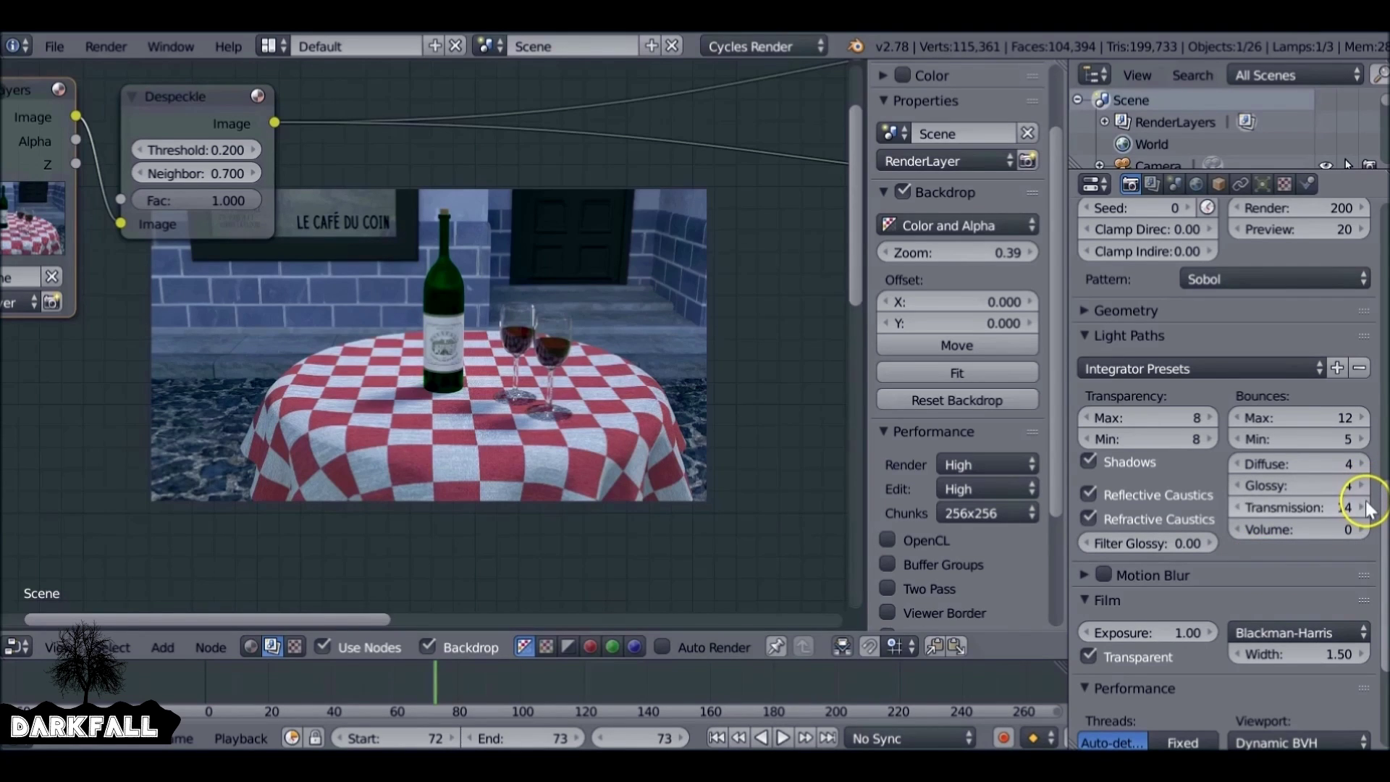
{"action": "left_click", "coordinate": [1367, 507]}
{"action": "left_click", "coordinate": [1368, 507]}
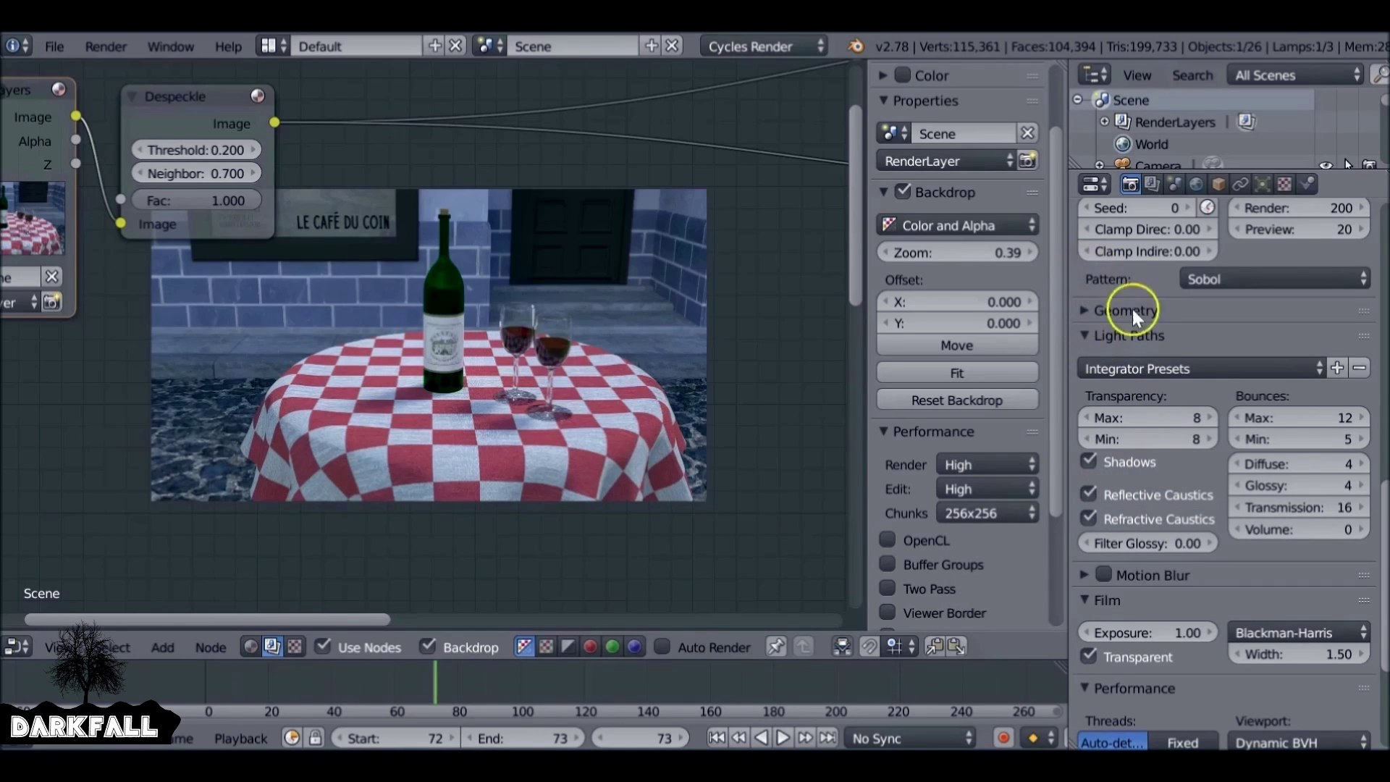
{"action": "scroll", "coordinate": [1140, 316], "scroll_direction": "up", "scroll_amount": 15}
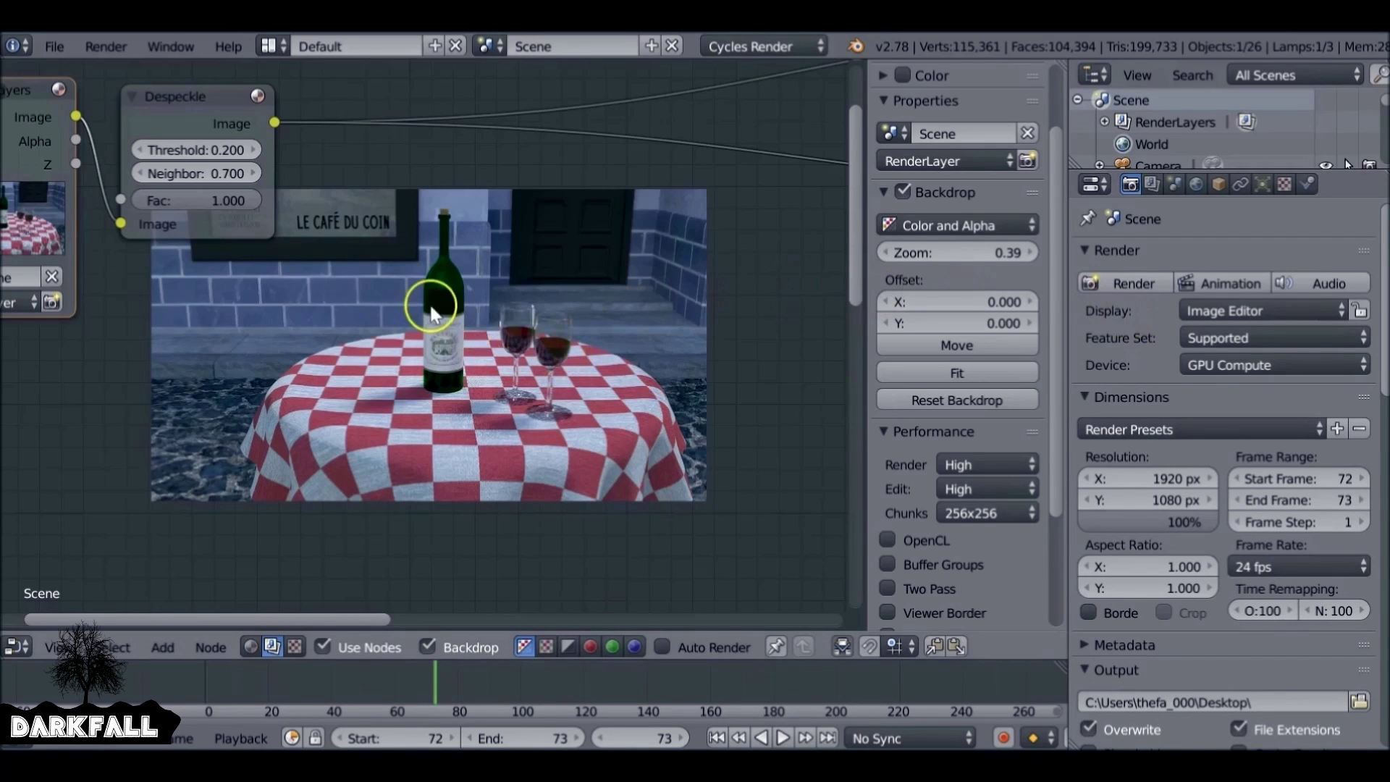
Insert a Hue Saturation Value node into the link after Despeckle
{"action": "scroll", "coordinate": [425, 301], "scroll_direction": "up", "scroll_amount": 2}
{"action": "middle_click_drag", "start_coordinate": [502, 350], "coordinate": [476, 371]}
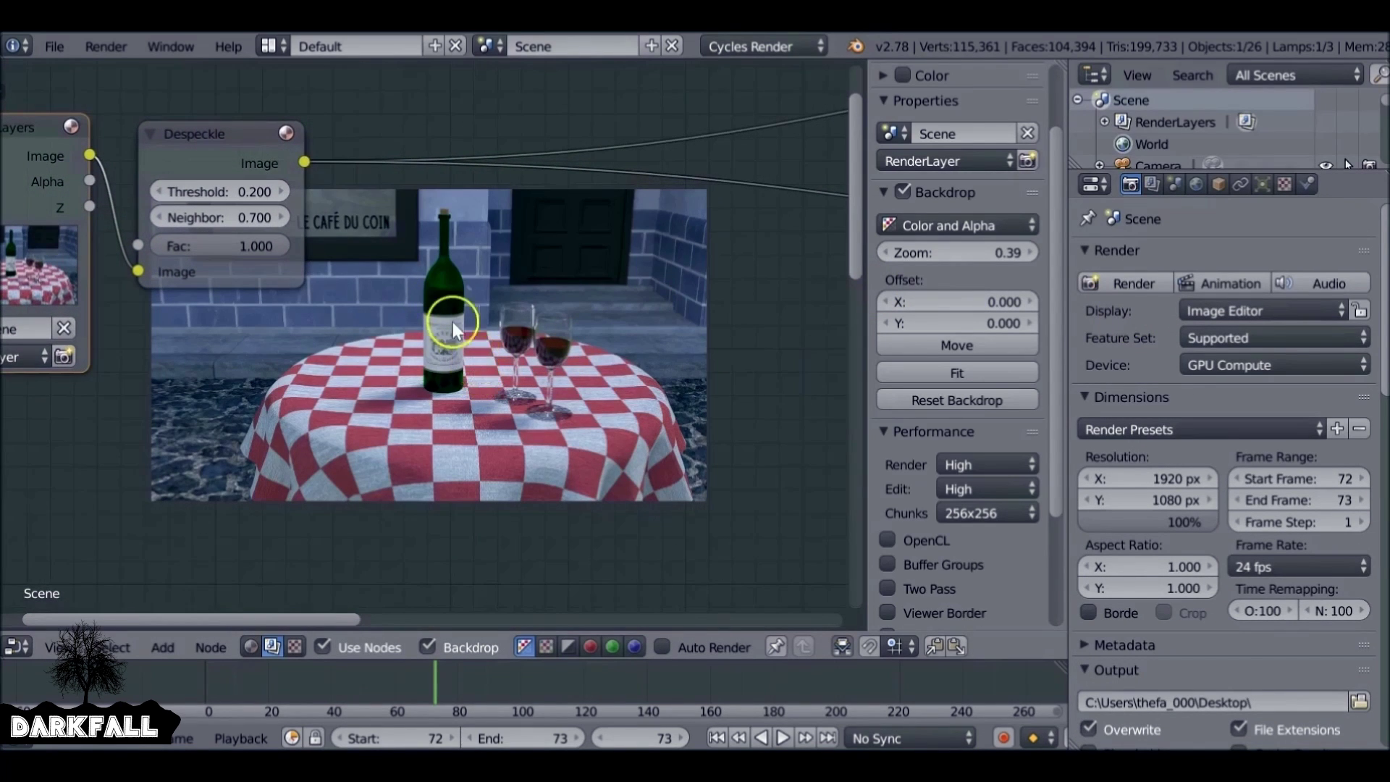
{"action": "middle_click_drag", "start_coordinate": [453, 322], "coordinate": [293, 256]}
{"action": "key", "text": "shift+a"}
{"action": "mouse_move", "coordinate": [296, 261]}
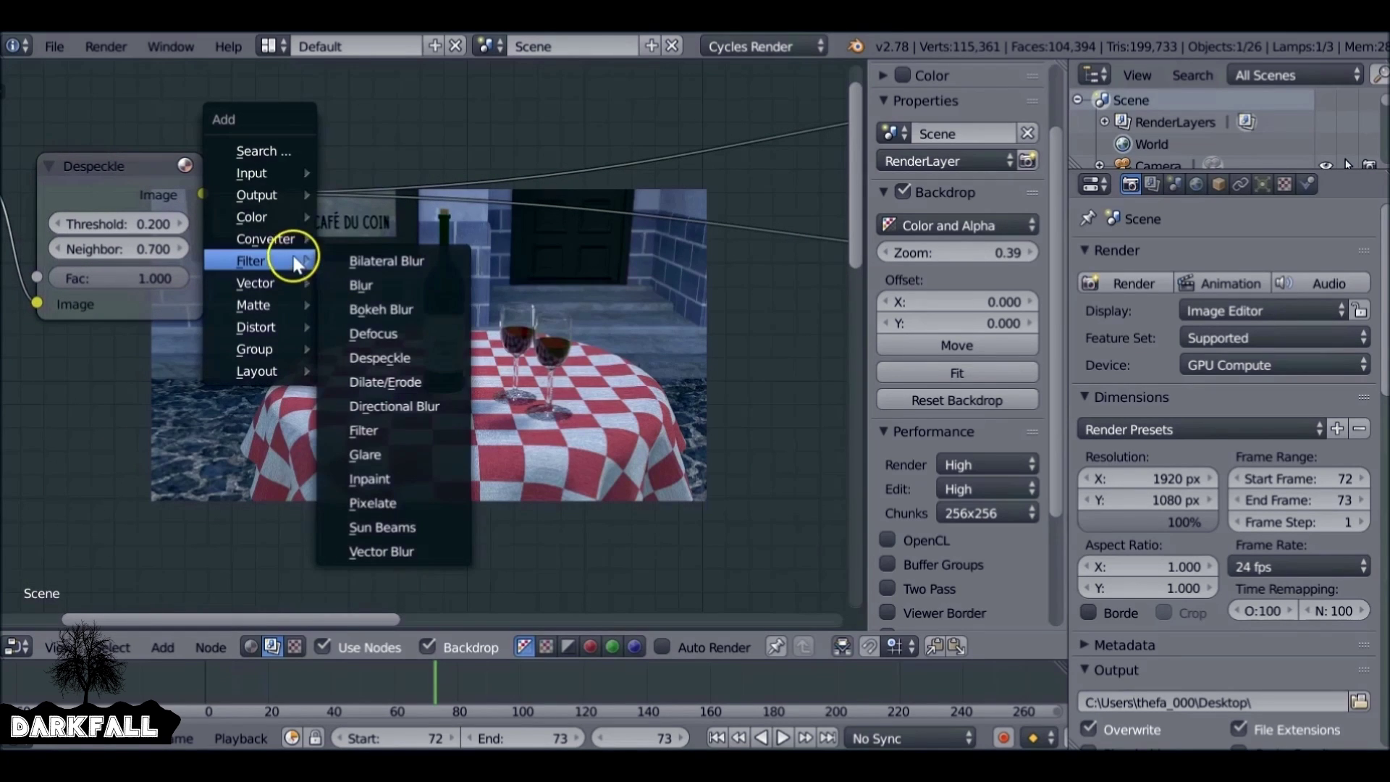
{"action": "mouse_move", "coordinate": [277, 222]}
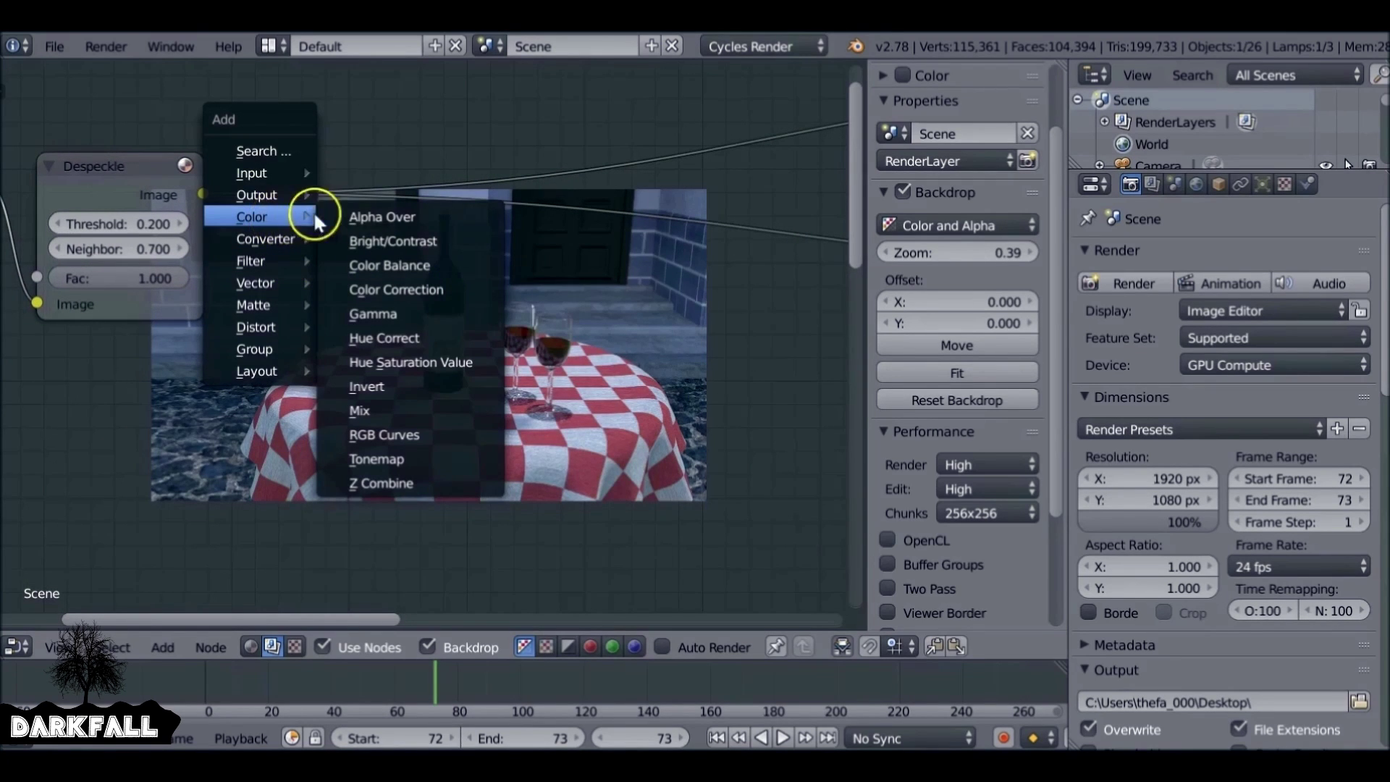
{"action": "left_click", "coordinate": [458, 358]}
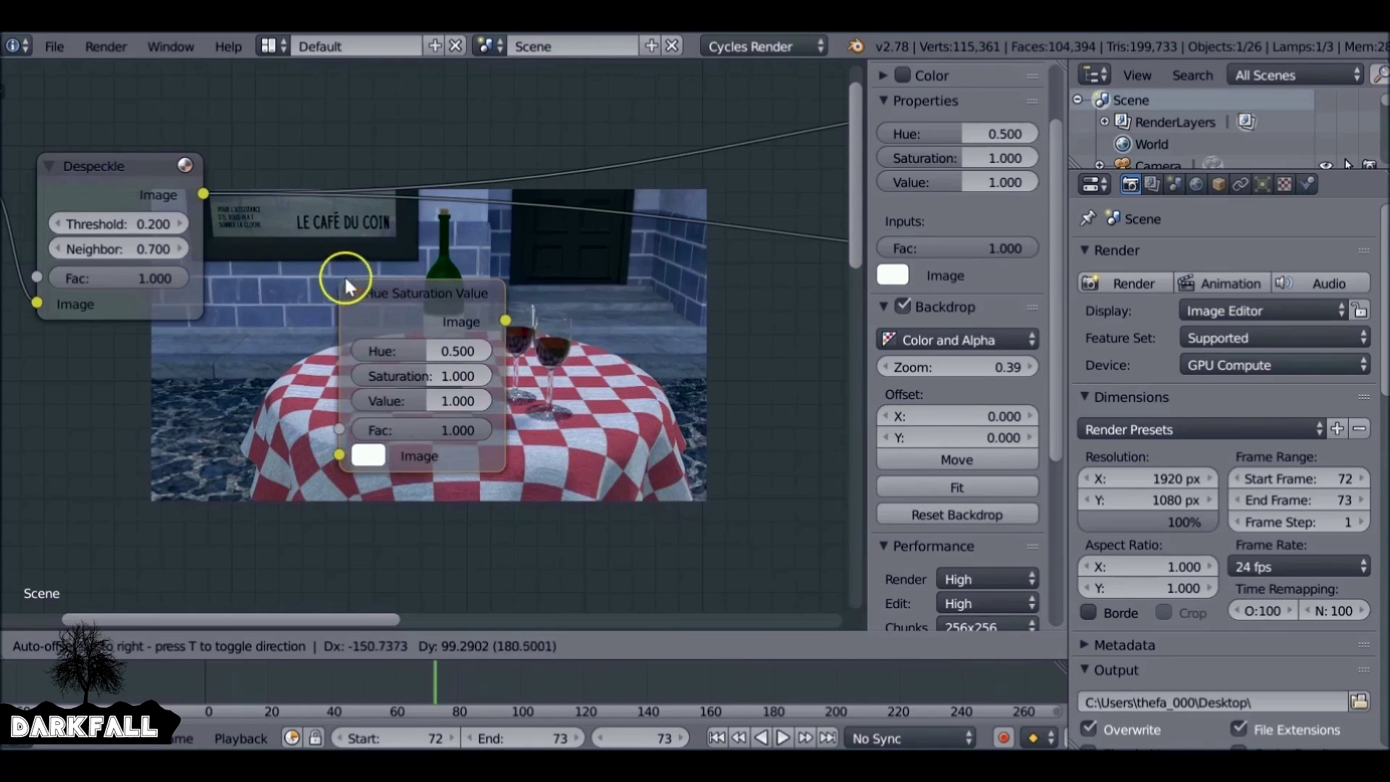
{"action": "left_click", "coordinate": [475, 201]}
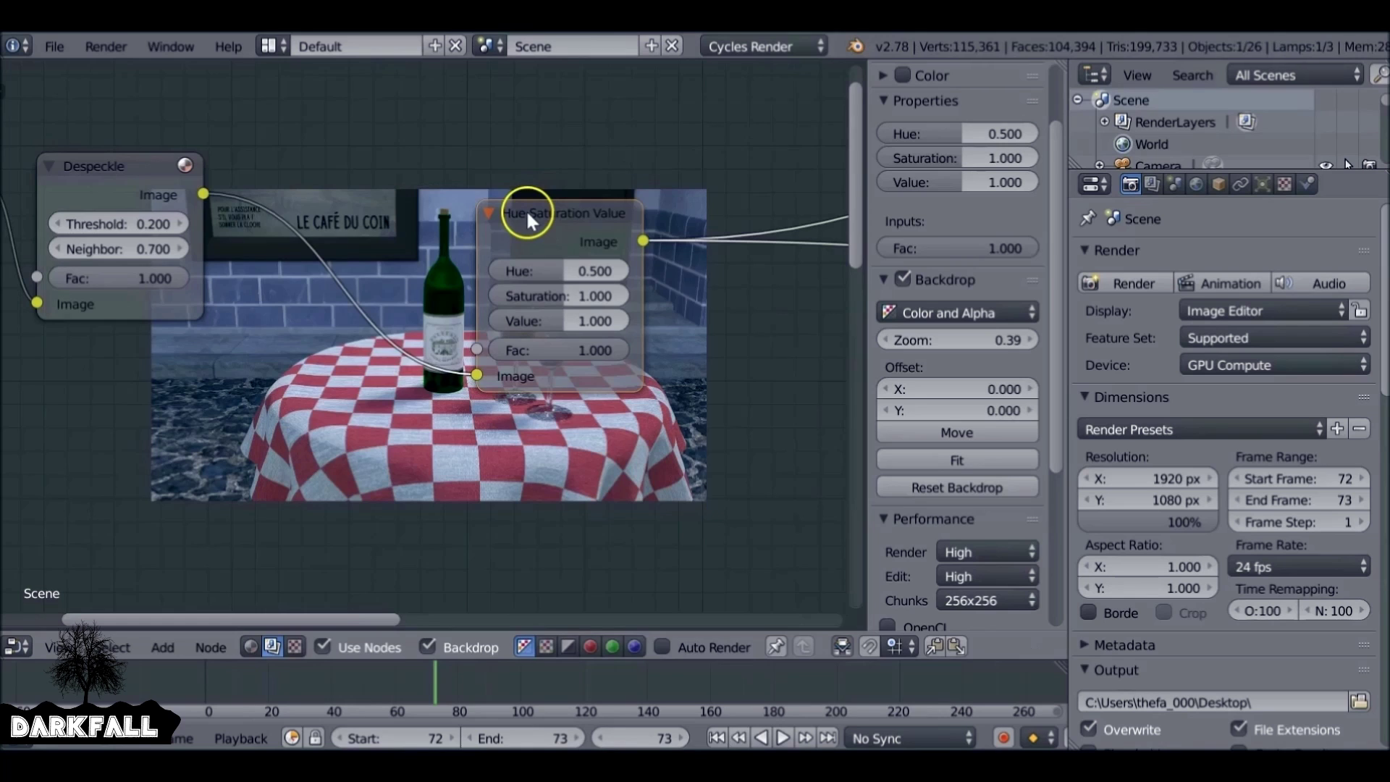
Move the Hue Saturation Value node up-left and set its Saturation to 0.000 for greyscale
{"action": "left_click_drag", "start_coordinate": [527, 216], "coordinate": [123, 137]}
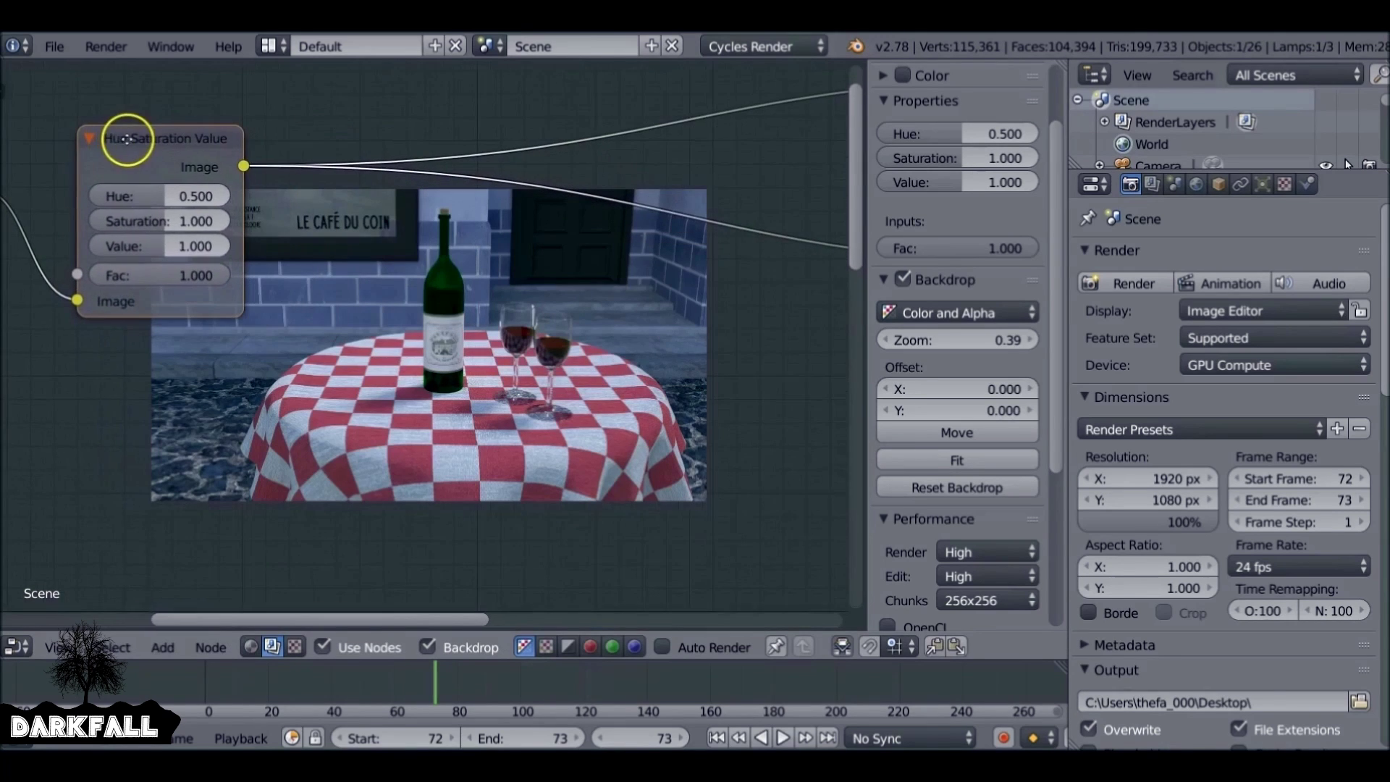
{"action": "left_click_drag", "start_coordinate": [160, 220], "coordinate": [62, 217]}
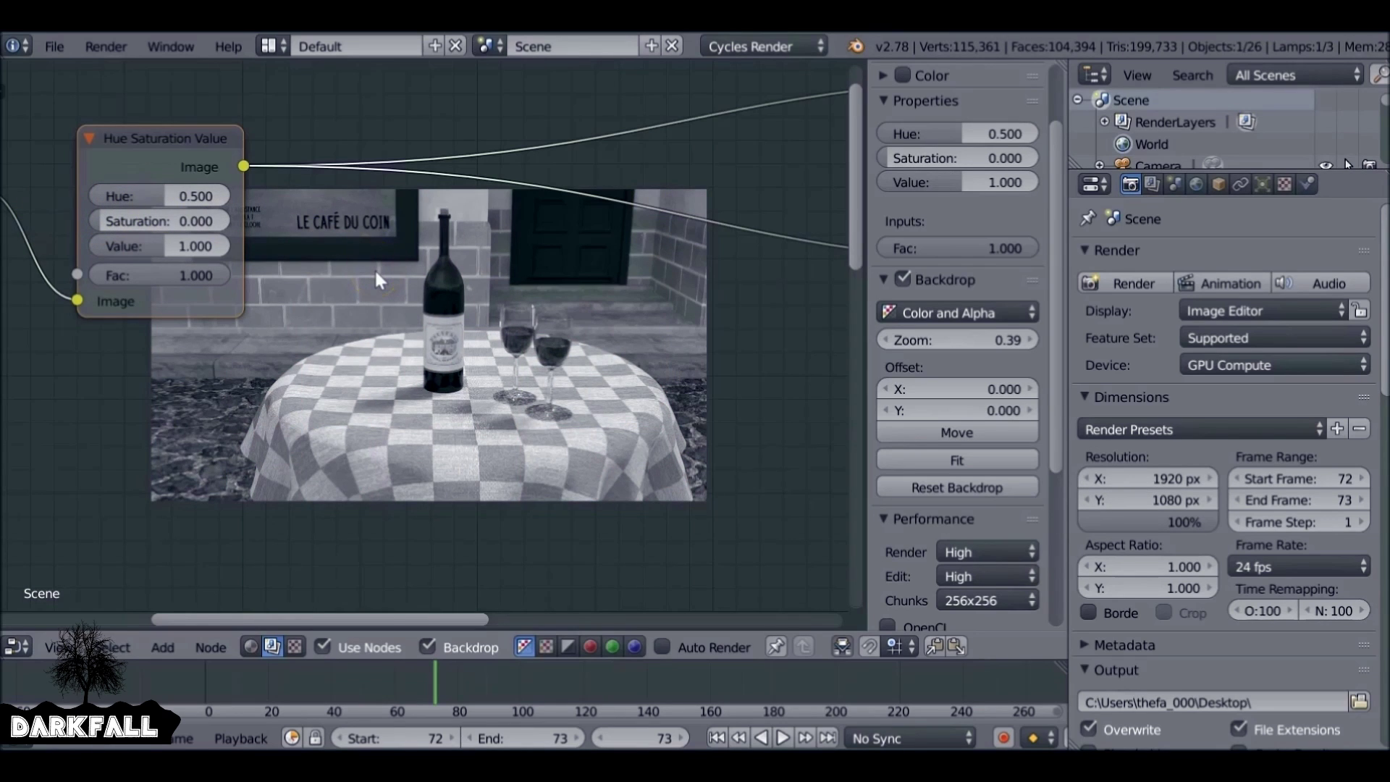
{"action": "key", "text": "shift+a"}
{"action": "mouse_move", "coordinate": [376, 272]}
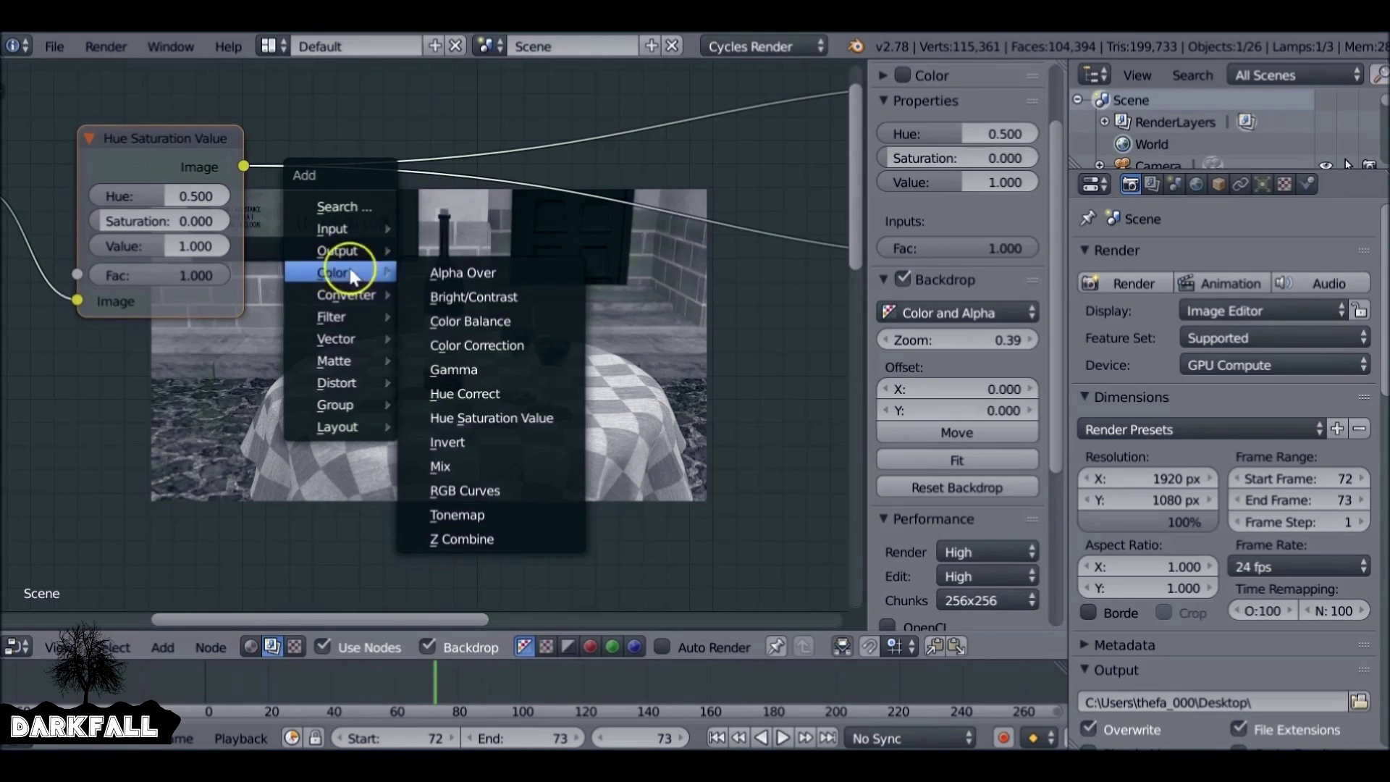
Insert a Mix node after the Hue Saturation Value node
{"action": "left_click", "coordinate": [472, 464]}
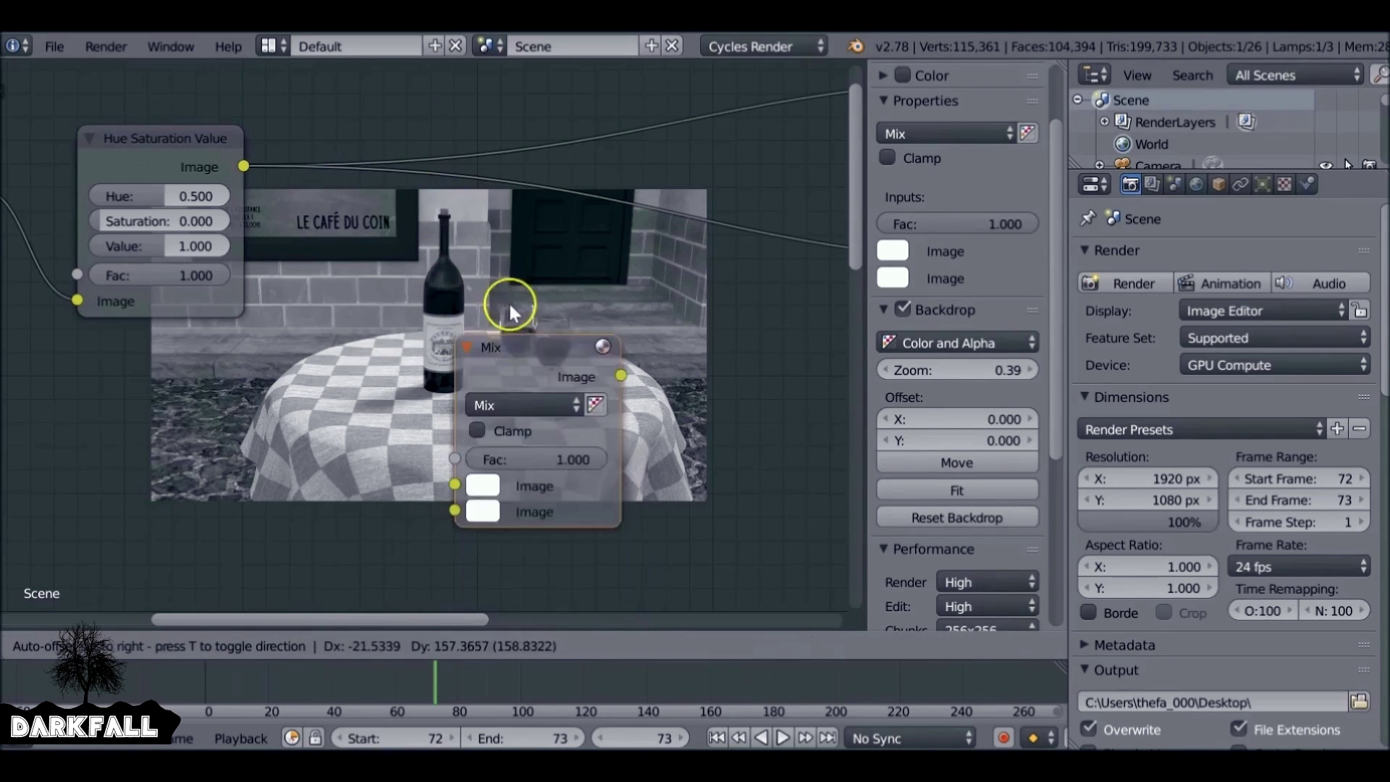
{"action": "left_click", "coordinate": [500, 190]}
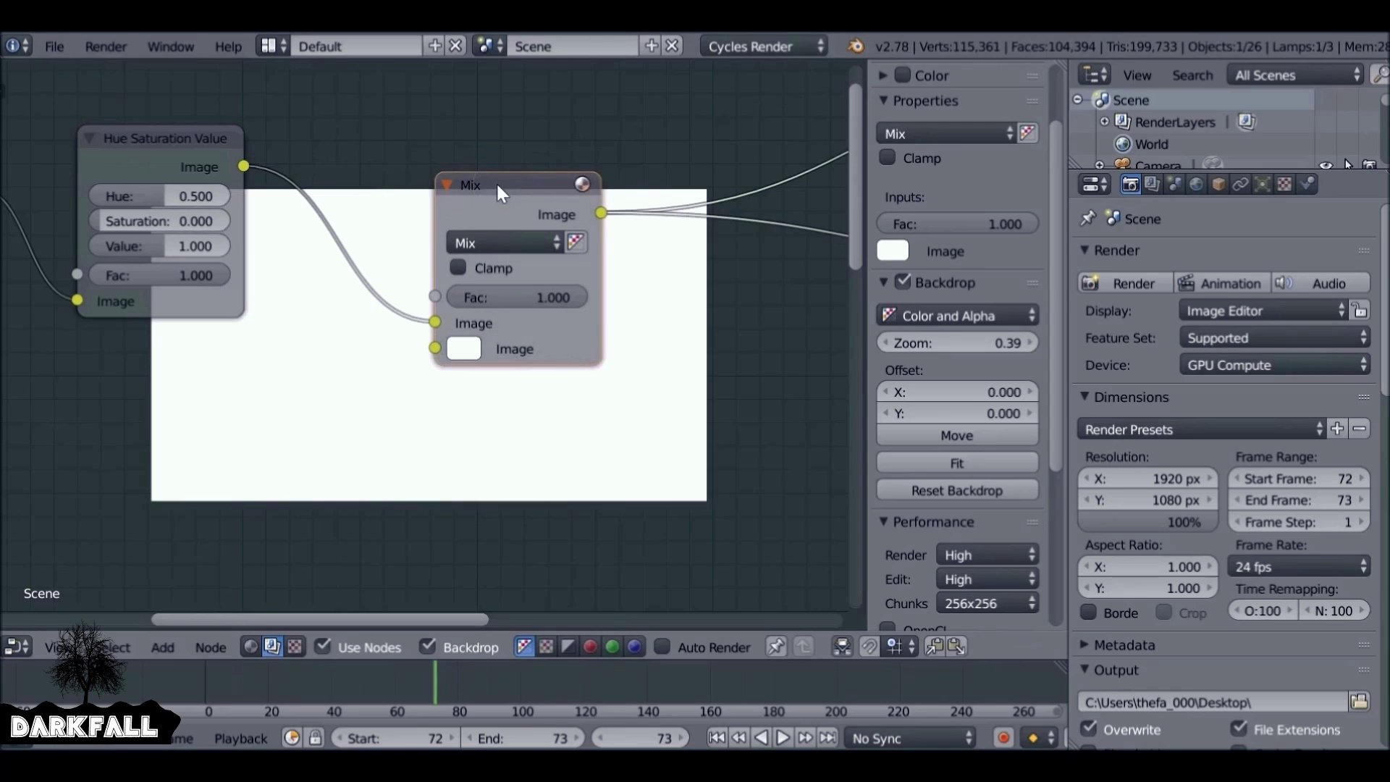
{"action": "scroll", "coordinate": [184, 166], "scroll_direction": "down", "scroll_amount": 4}
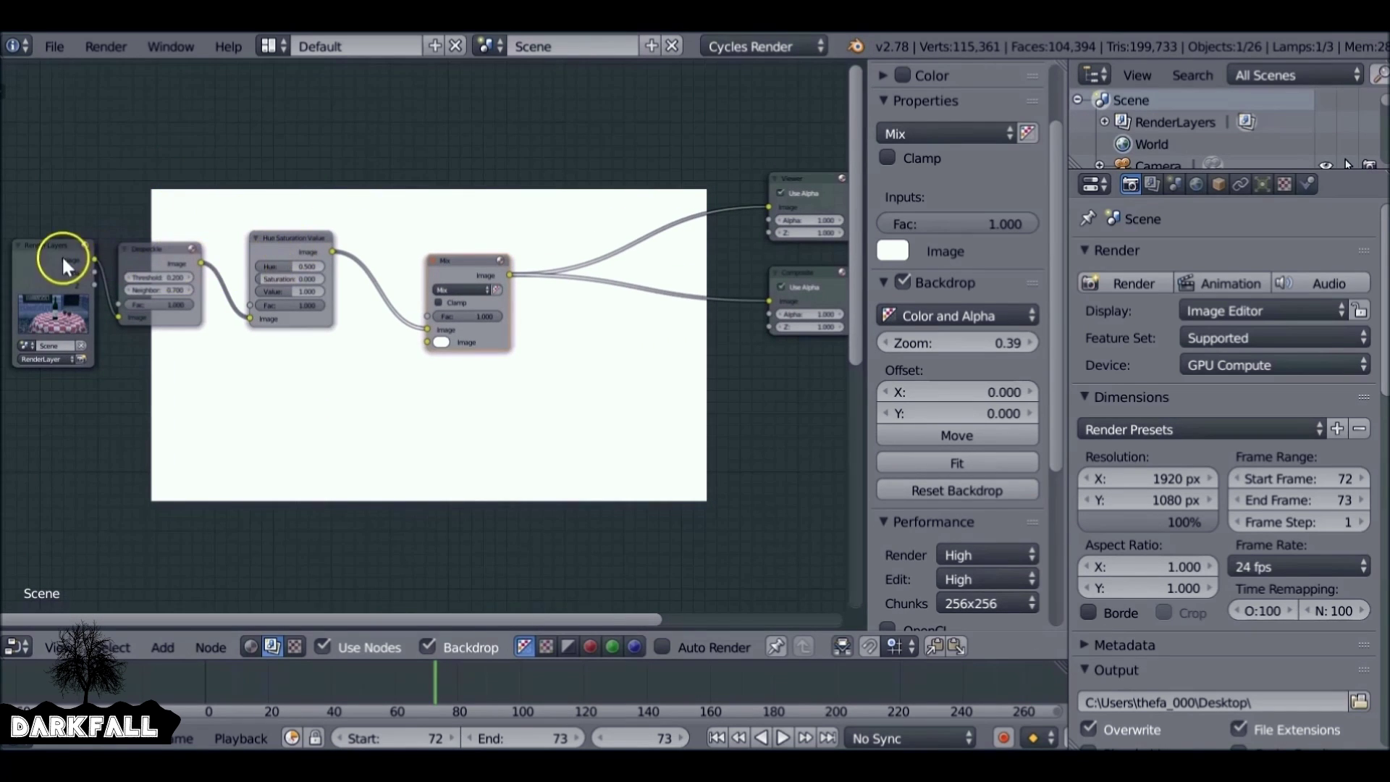
Collapse Despeckle beside Render Layers and connect its output to the Mix node's second Image input
{"action": "left_click_drag", "start_coordinate": [62, 255], "coordinate": [24, 232]}
{"action": "left_click", "coordinate": [140, 245]}
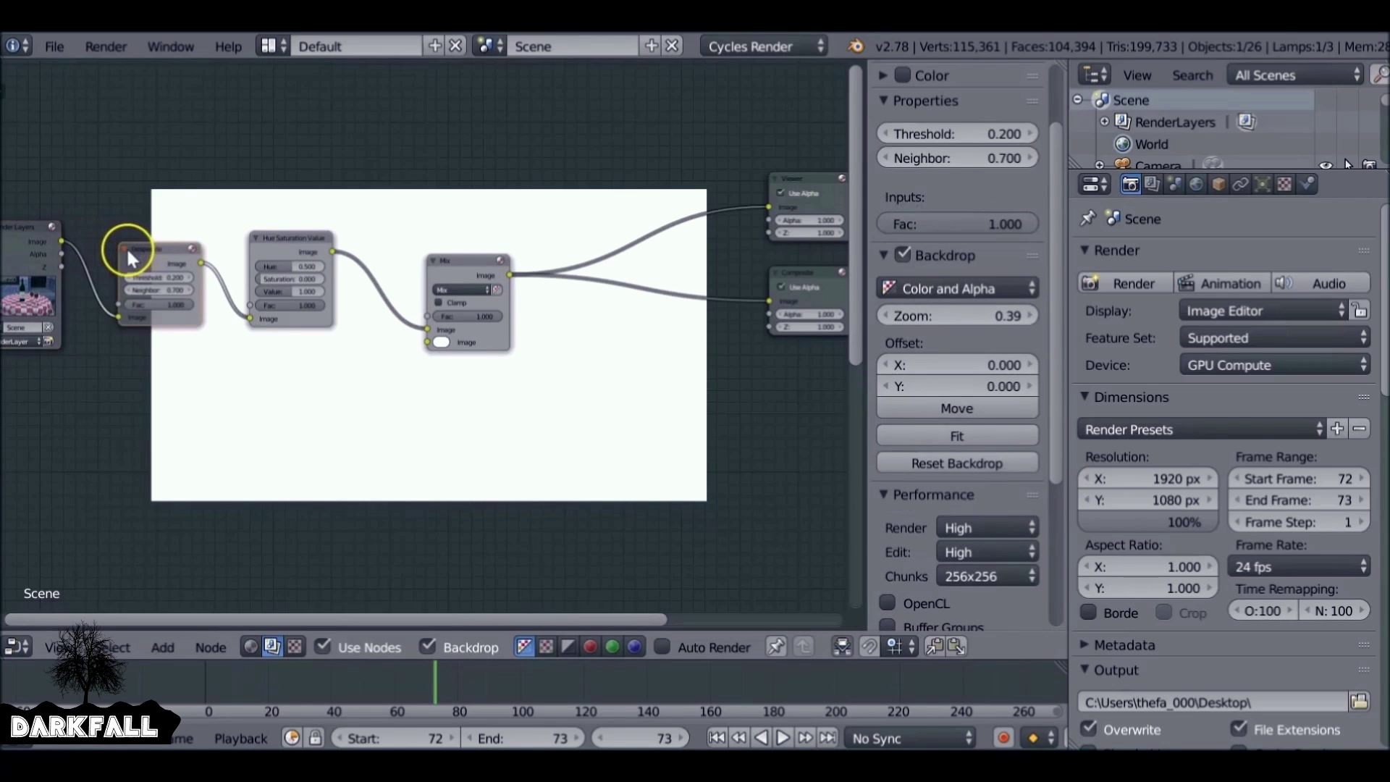
{"action": "left_click_drag", "start_coordinate": [126, 246], "coordinate": [86, 227]}
{"action": "left_click", "coordinate": [86, 227]}
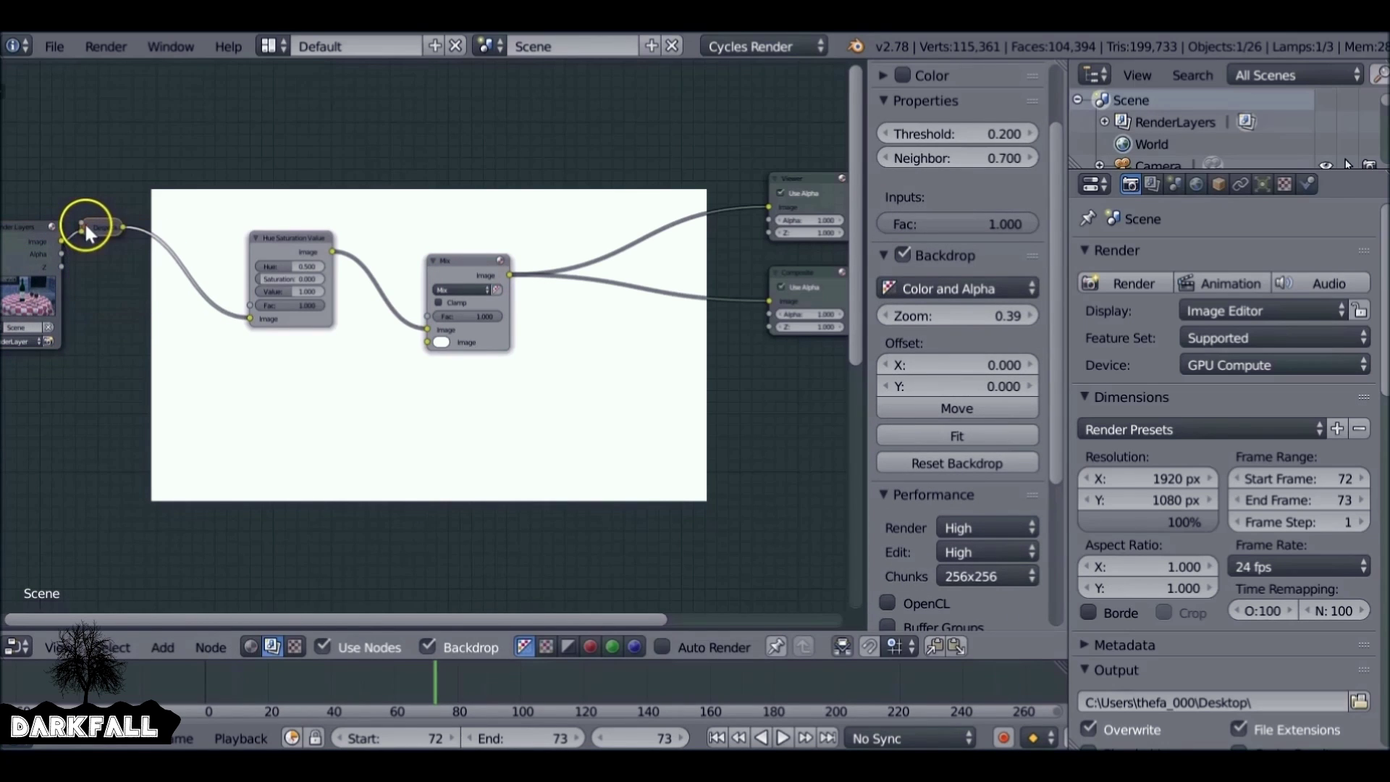
{"action": "left_click_drag", "start_coordinate": [125, 227], "coordinate": [428, 342]}
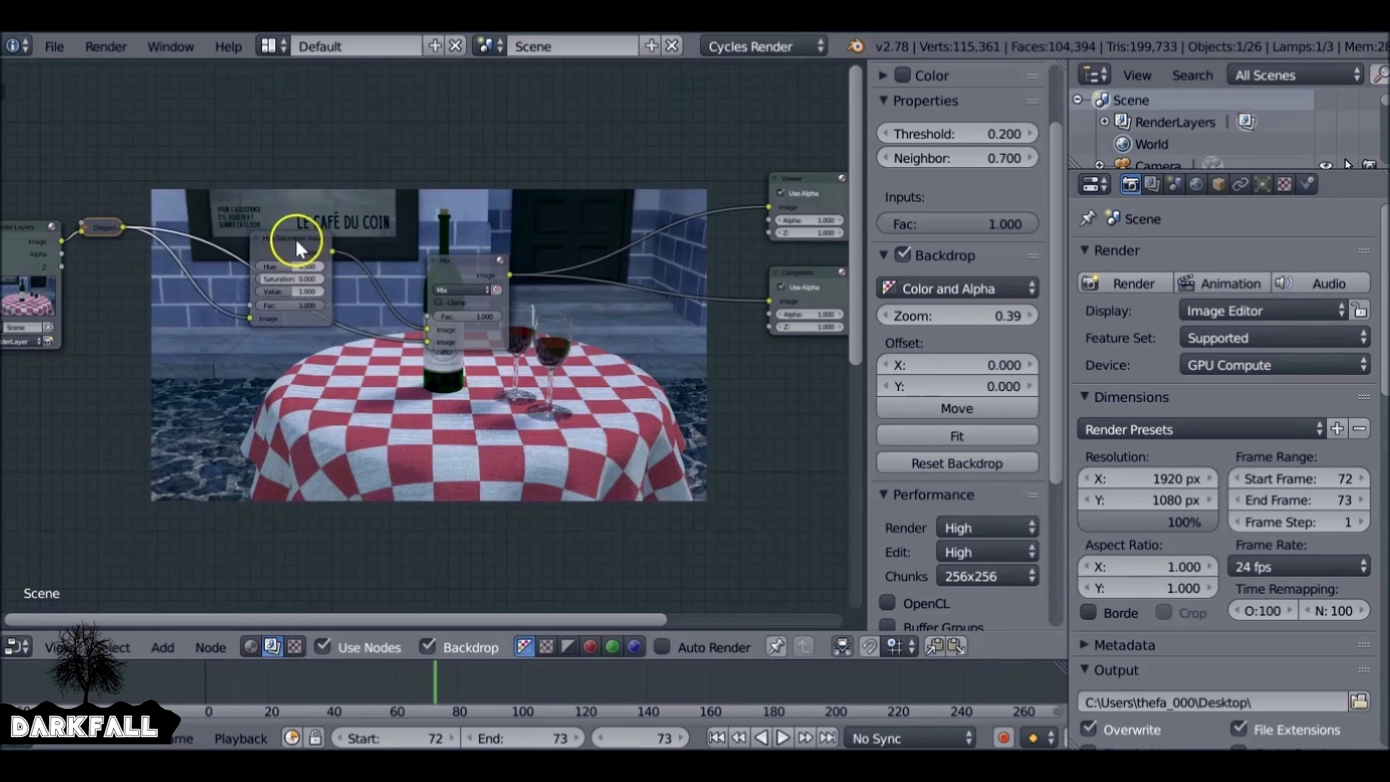
{"action": "left_click_drag", "start_coordinate": [294, 236], "coordinate": [299, 294]}
{"action": "left_click_drag", "start_coordinate": [427, 329], "coordinate": [429, 336]}
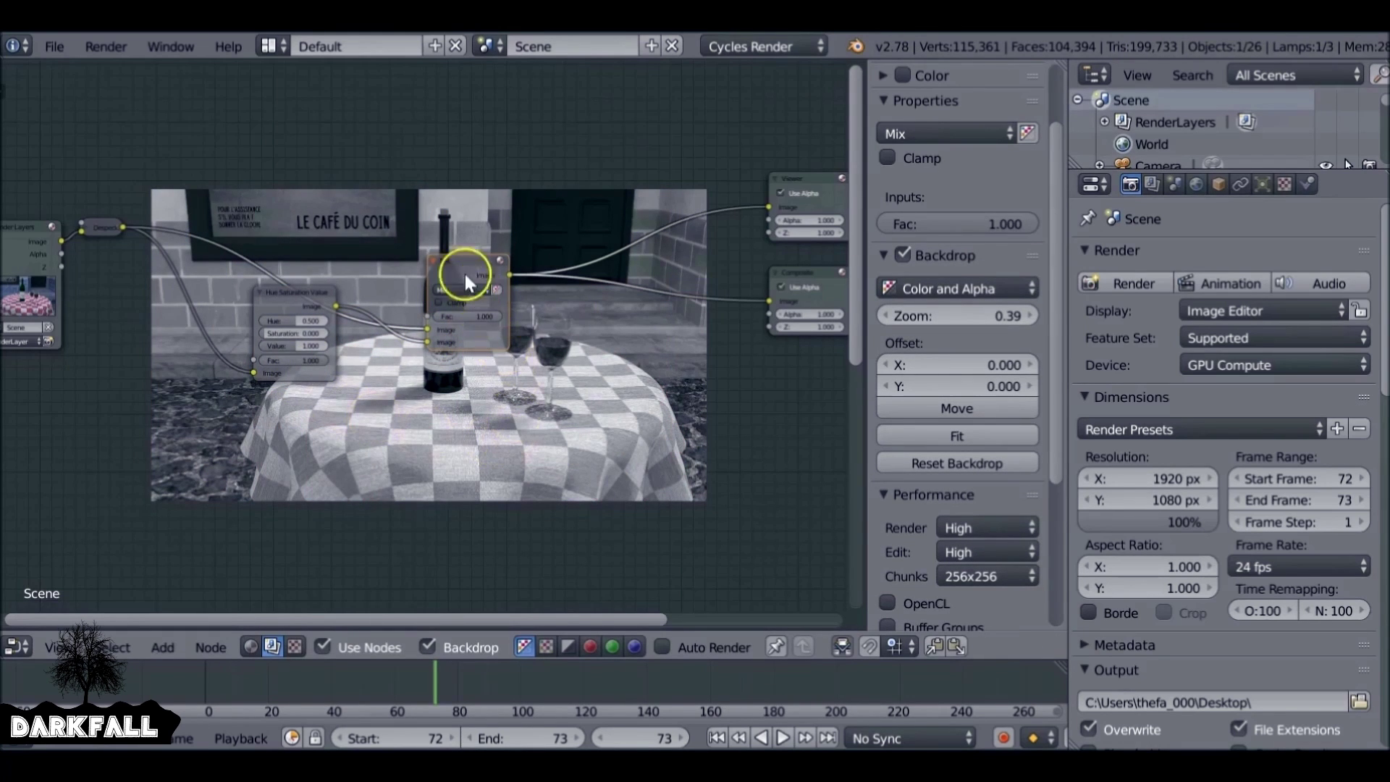
Set the Mix node's blend mode to Soft Light
{"action": "left_click_drag", "start_coordinate": [458, 260], "coordinate": [428, 176]}
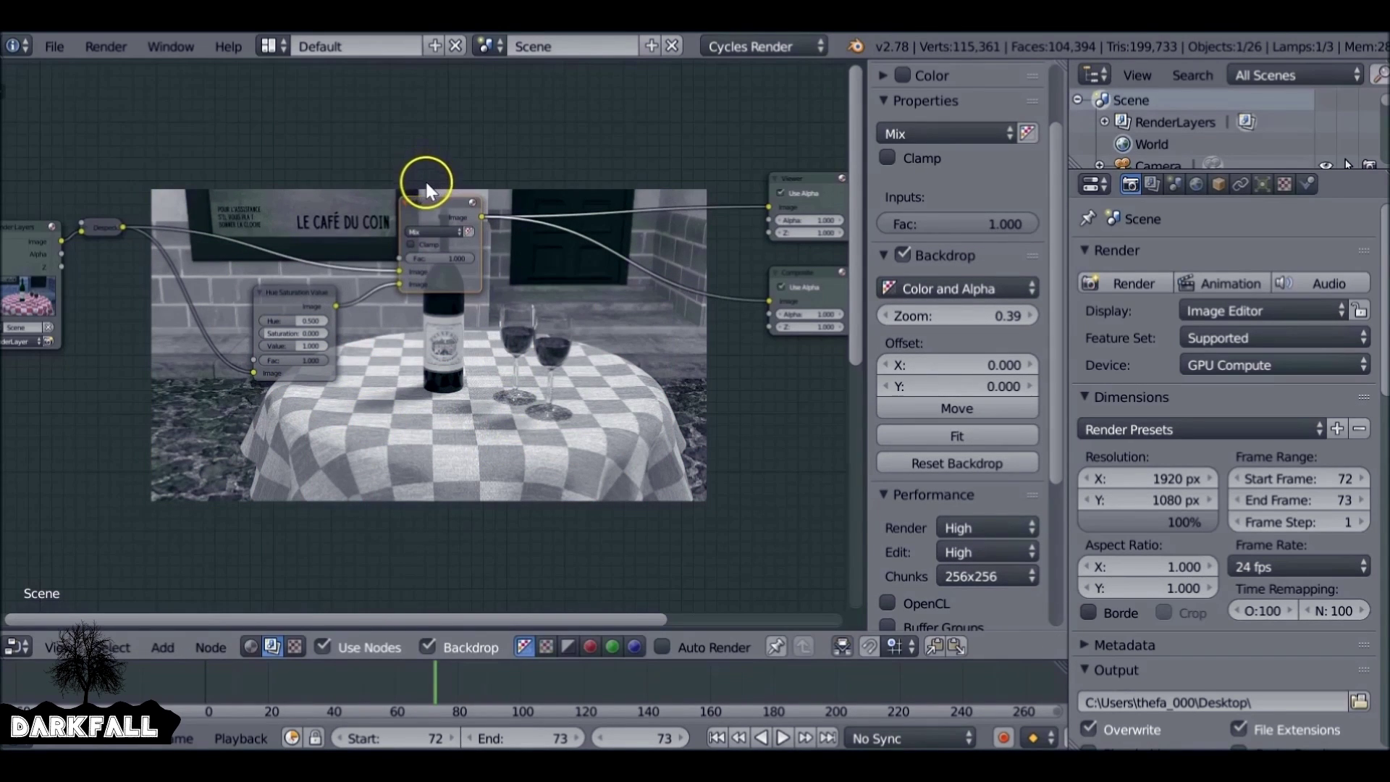
{"action": "scroll", "coordinate": [426, 182], "scroll_direction": "up", "scroll_amount": 3}
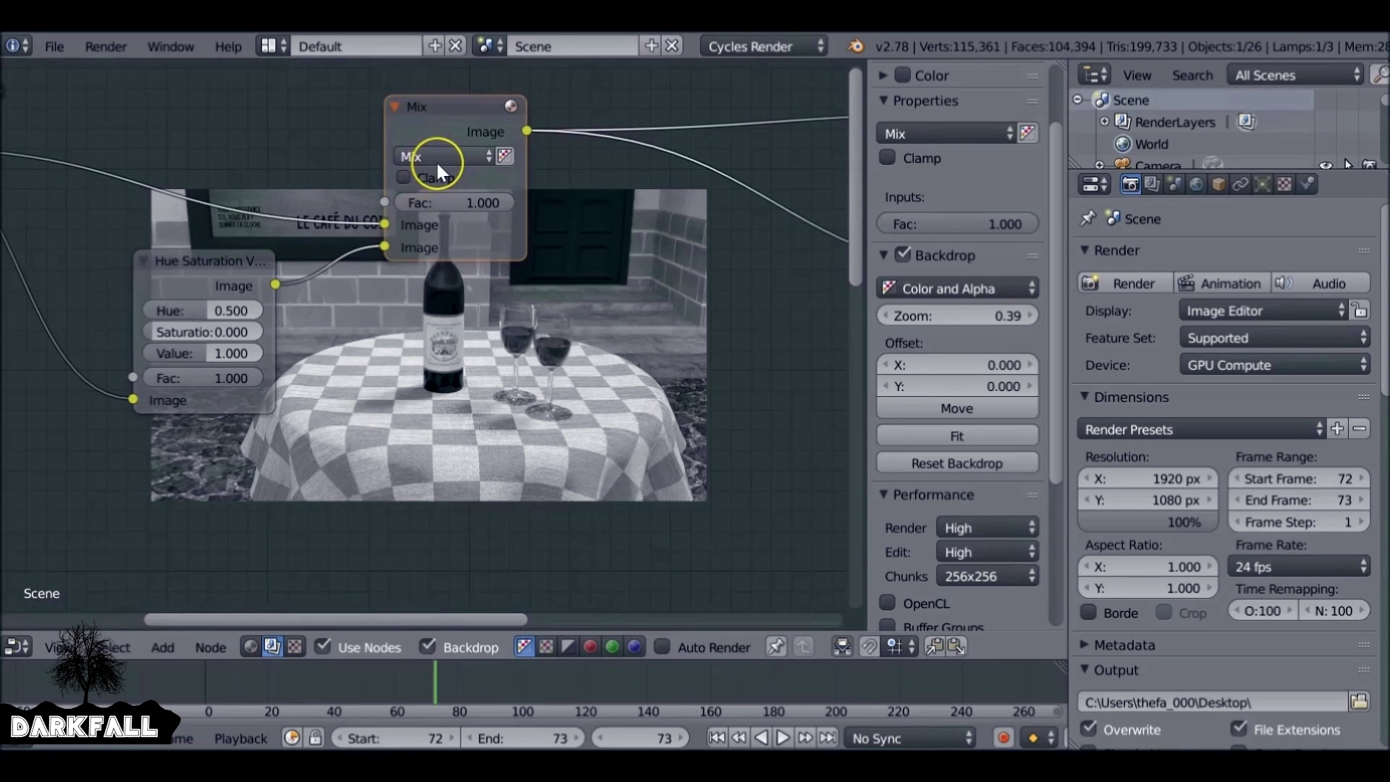
{"action": "left_click", "coordinate": [438, 159]}
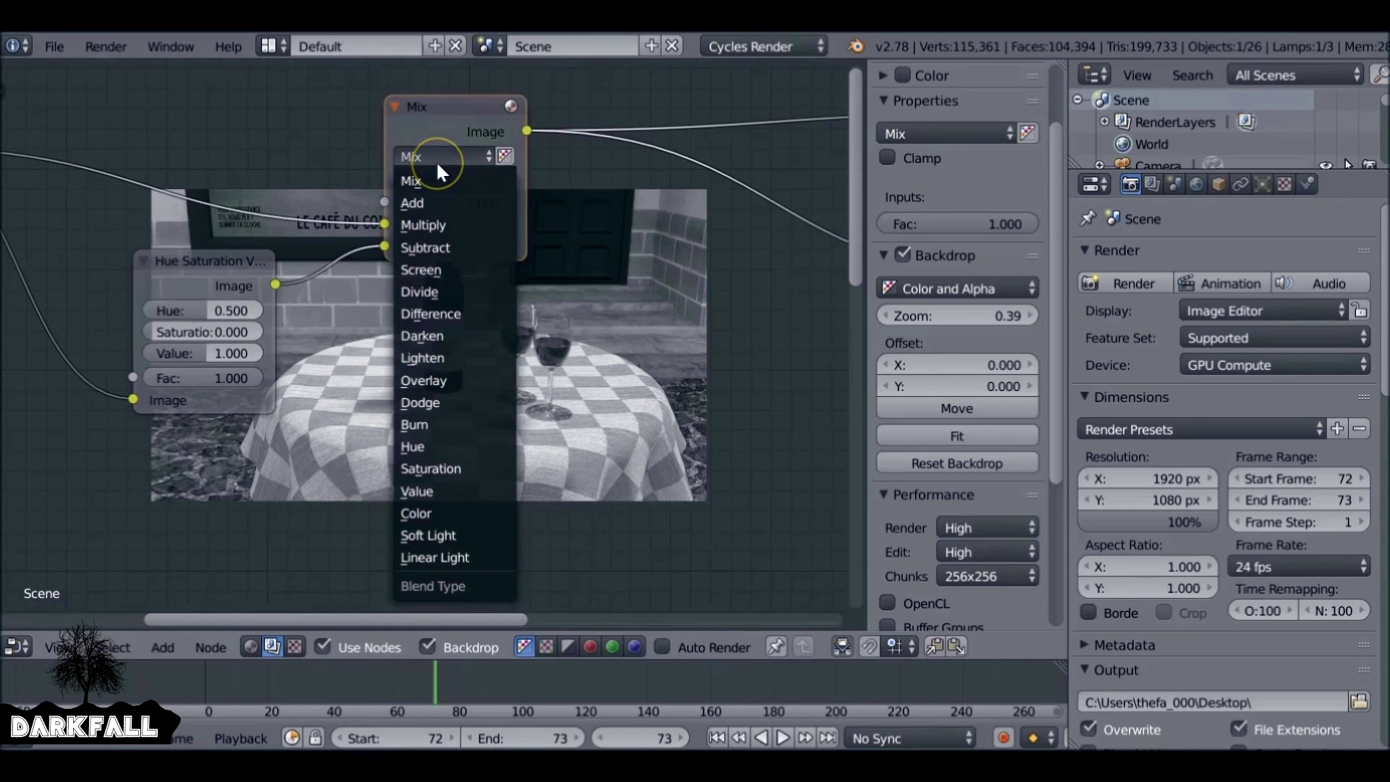
{"action": "left_click", "coordinate": [449, 535]}
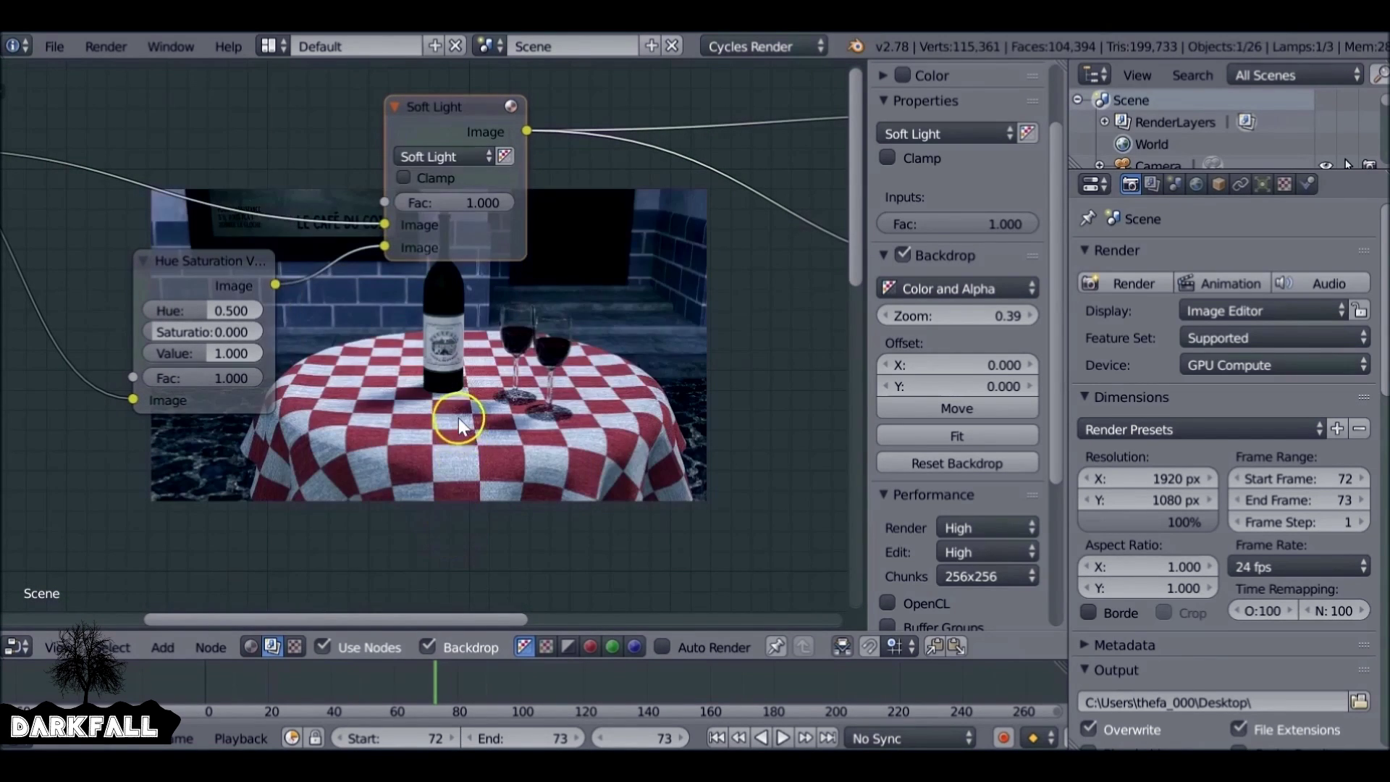
Set the Soft Light factor to 0.373 and turn on Clamp
{"action": "middle_click_drag", "start_coordinate": [450, 413], "coordinate": [364, 346]}
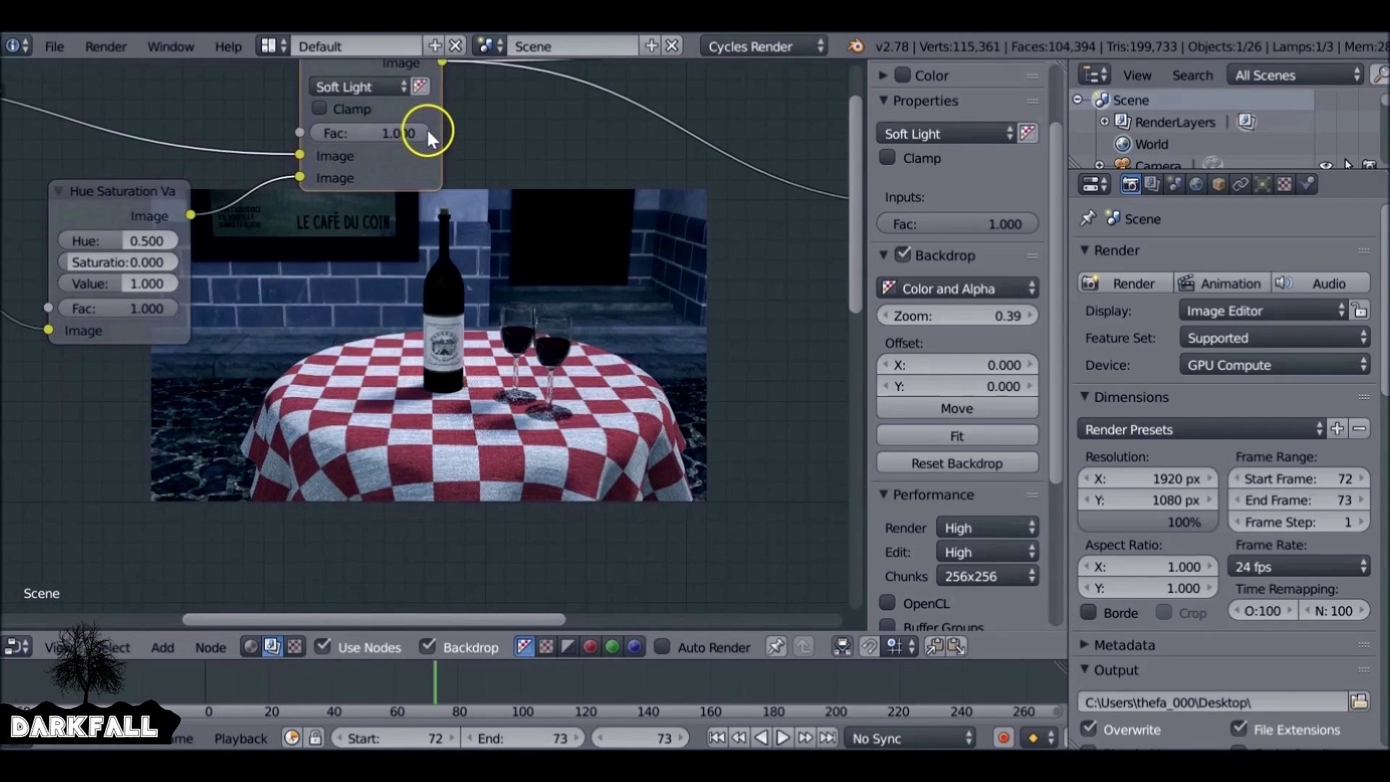
{"action": "left_click_drag", "start_coordinate": [425, 131], "coordinate": [242, 118]}
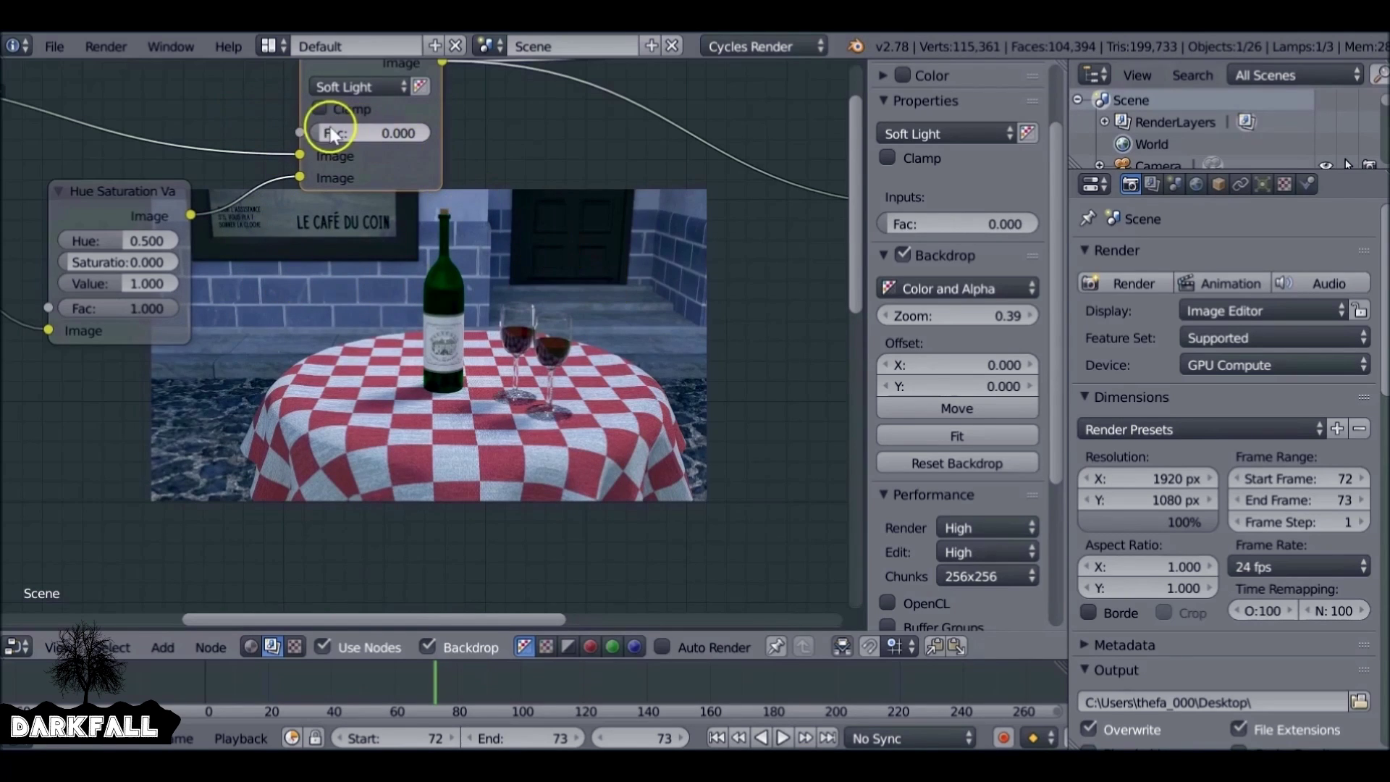
{"action": "left_click_drag", "start_coordinate": [320, 132], "coordinate": [394, 139]}
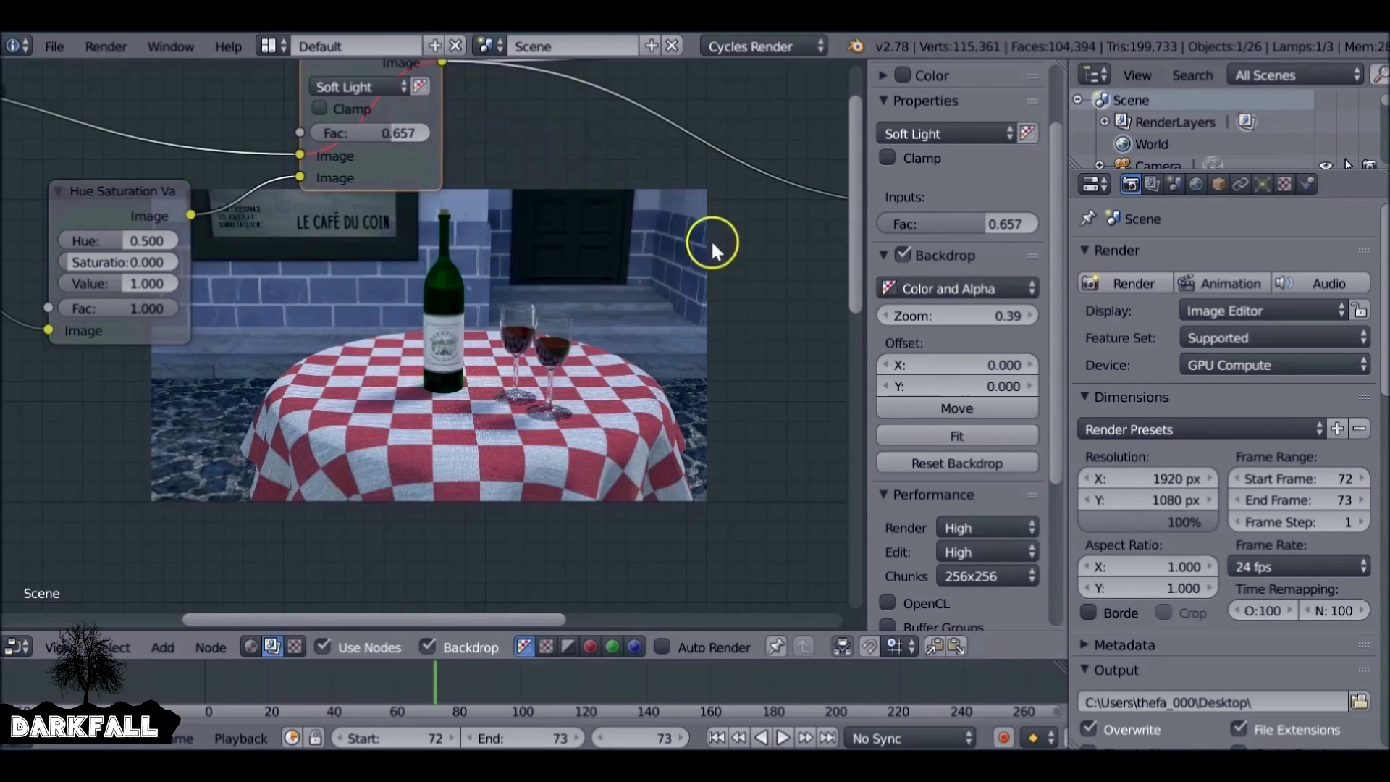
{"action": "middle_click_drag", "start_coordinate": [672, 267], "coordinate": [563, 156]}
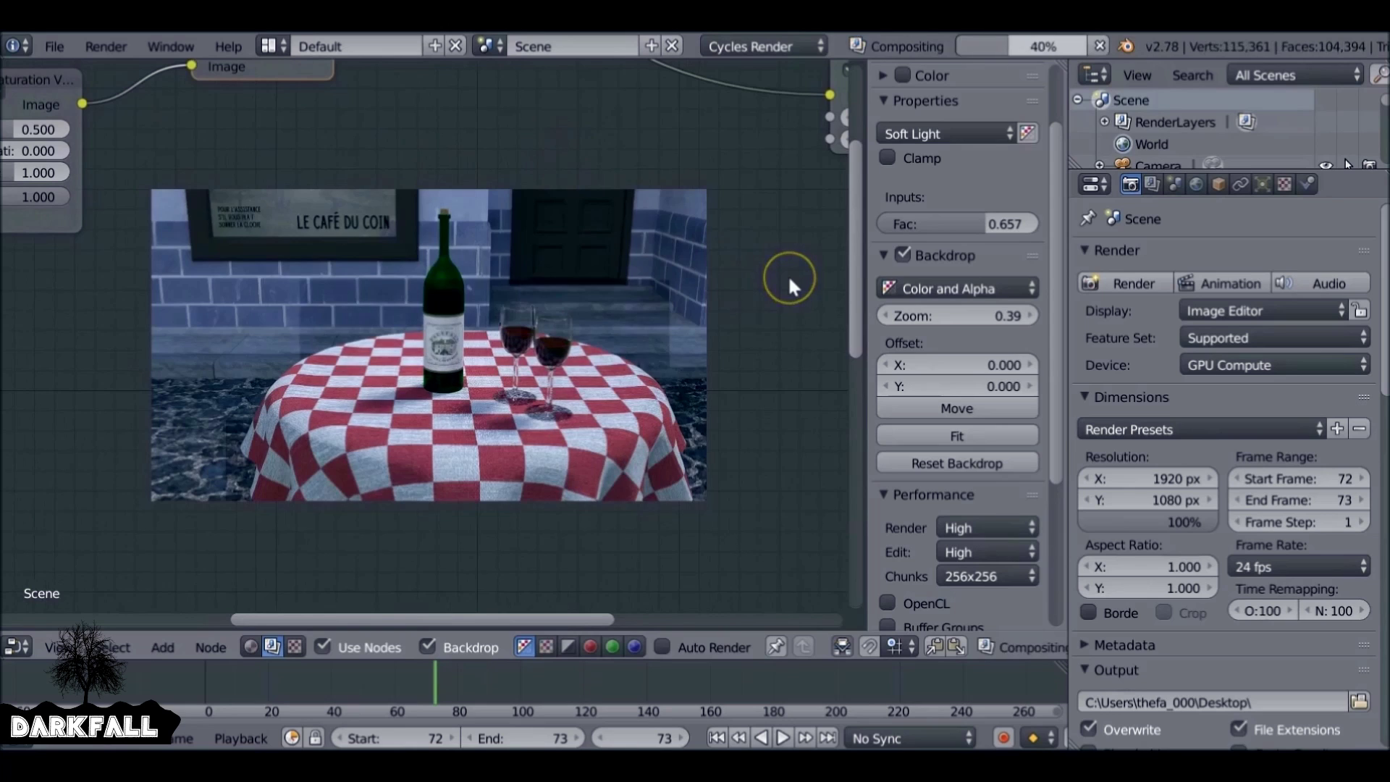
{"action": "middle_click_drag", "start_coordinate": [403, 176], "coordinate": [468, 305]}
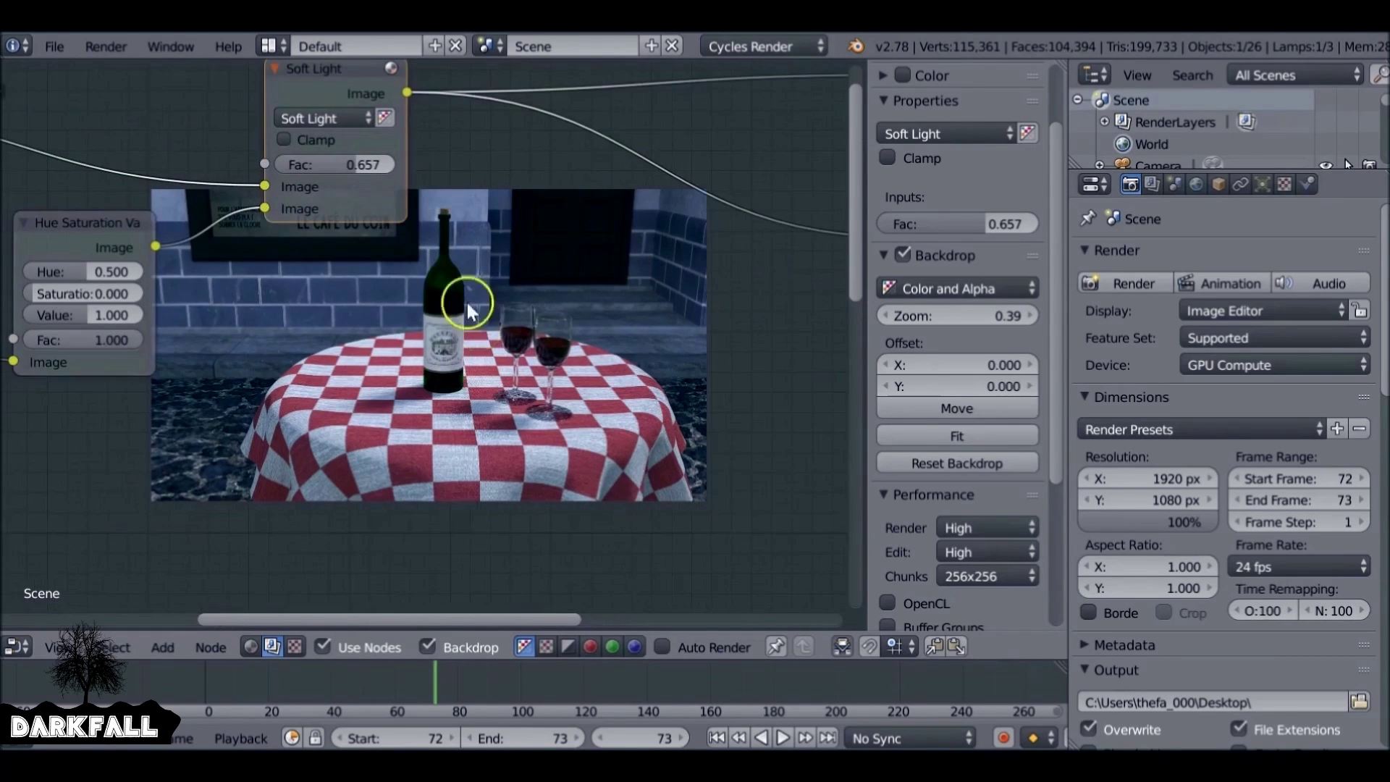
{"action": "left_click_drag", "start_coordinate": [354, 167], "coordinate": [313, 169]}
{"action": "left_click", "coordinate": [301, 139]}
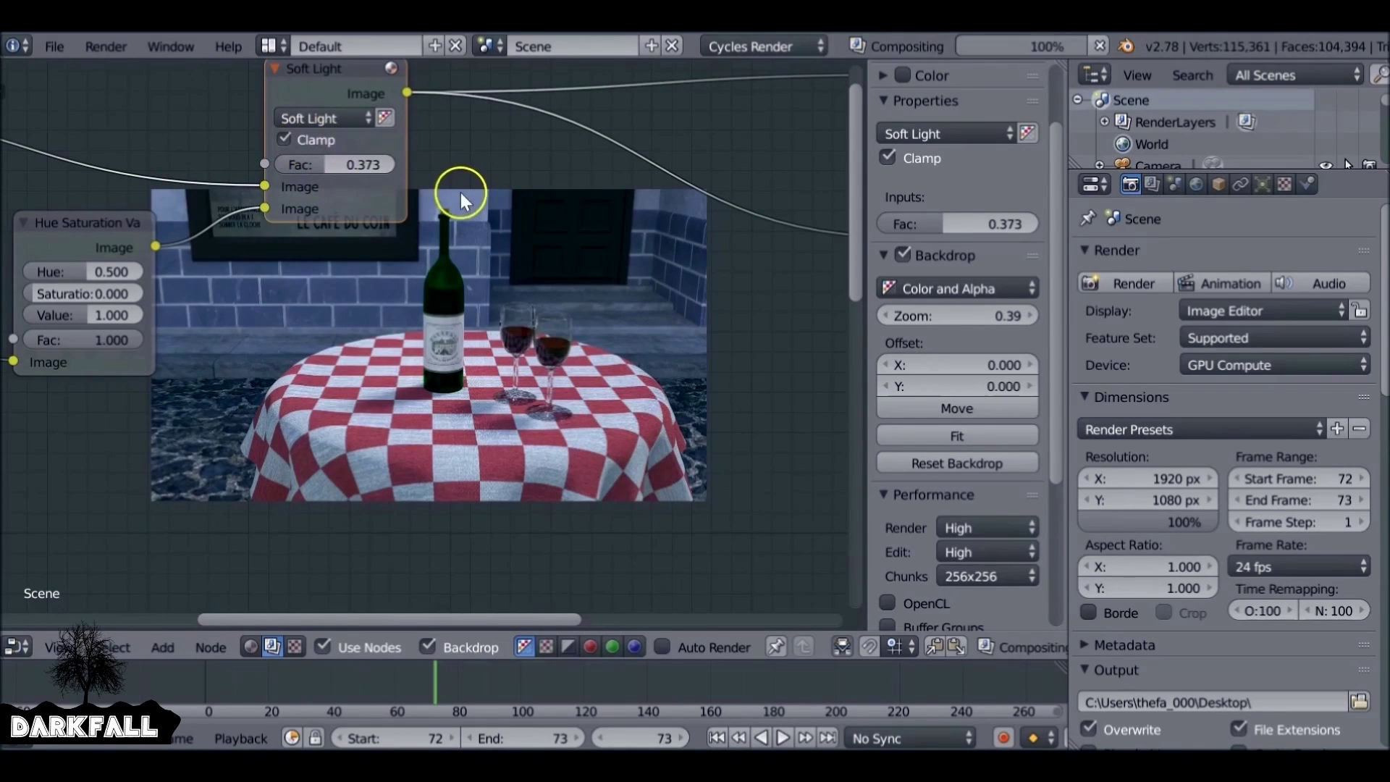
Shift the Soft Light and Hue Saturation Value nodes further left
{"action": "scroll", "coordinate": [433, 145], "scroll_direction": "down", "scroll_amount": 2}
{"action": "left_click_drag", "start_coordinate": [366, 143], "coordinate": [287, 165]}
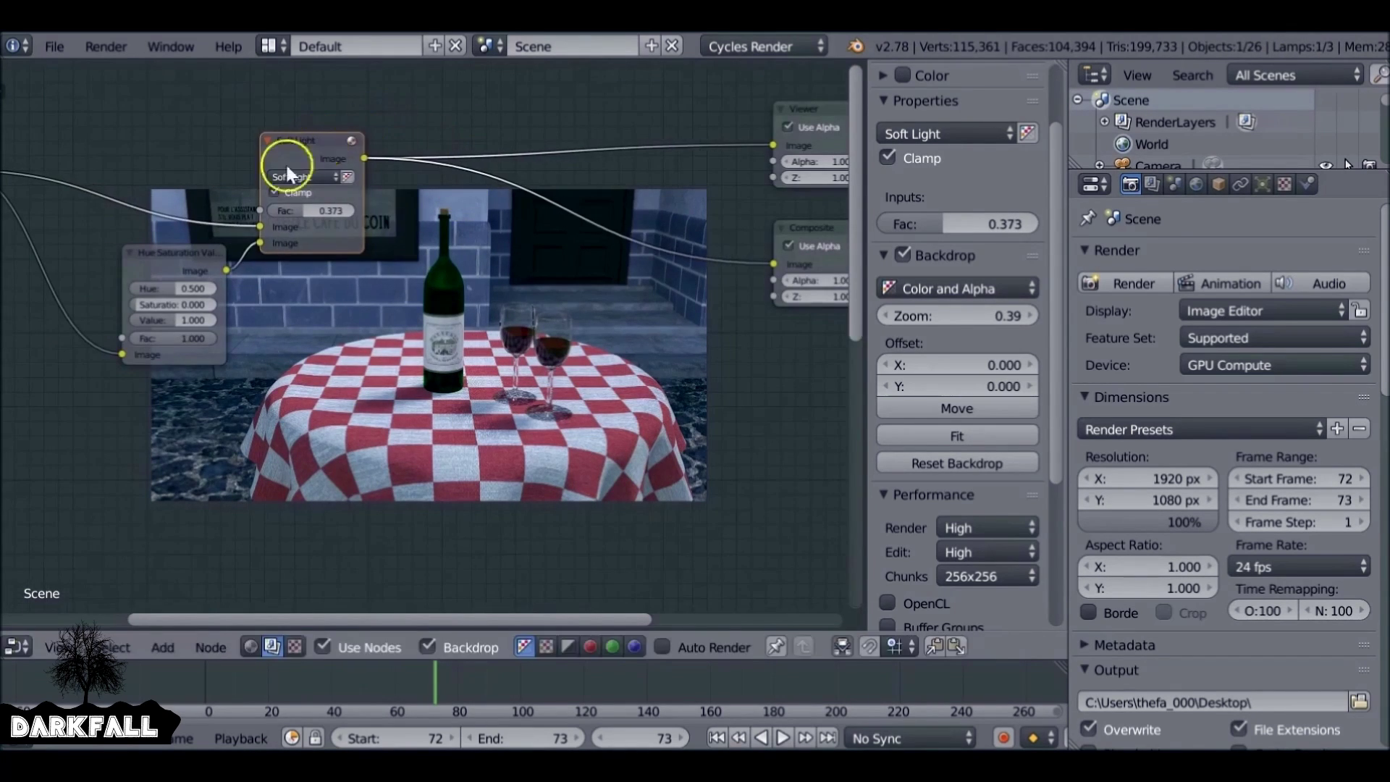
{"action": "left_click_drag", "start_coordinate": [187, 250], "coordinate": [108, 241]}
{"action": "left_click_drag", "start_coordinate": [297, 146], "coordinate": [216, 129]}
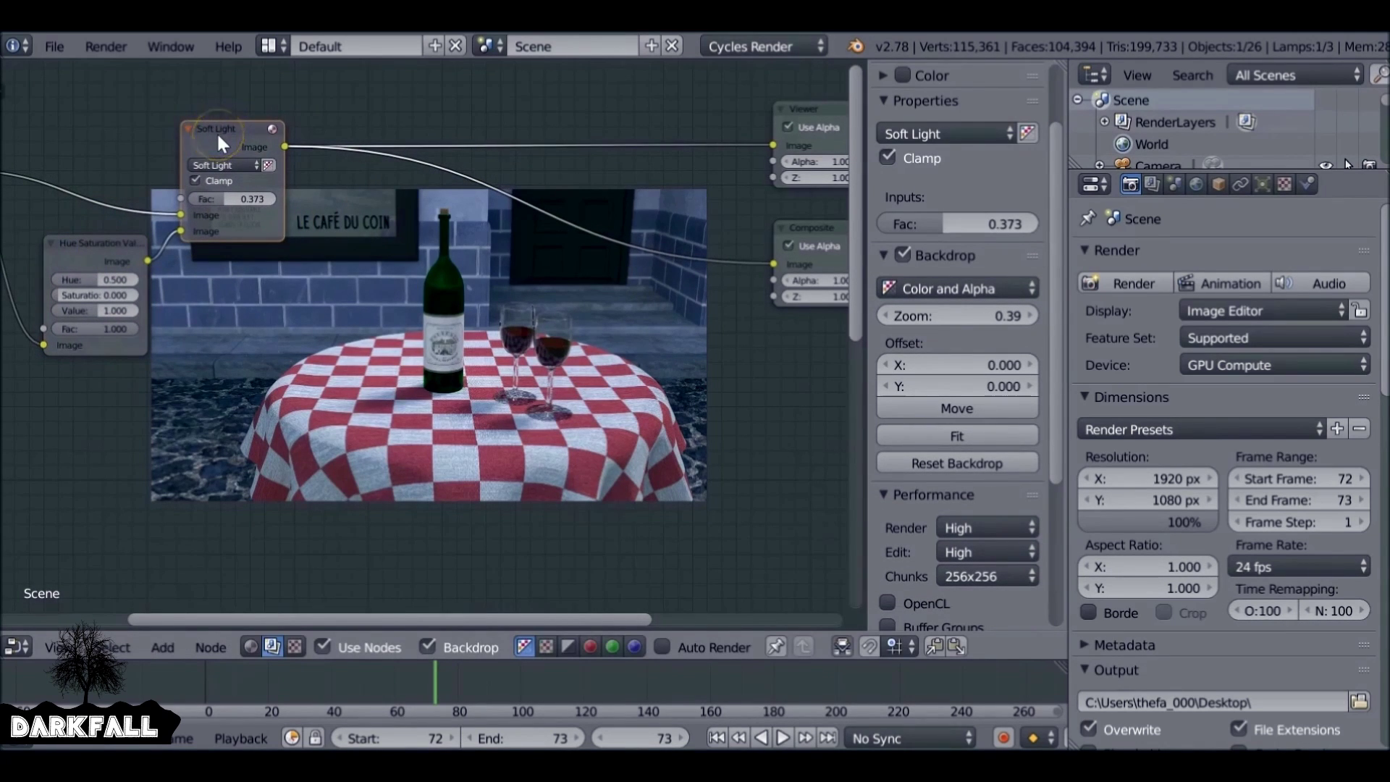
{"action": "key", "text": "shift+a"}
Add a Color Balance node and drop it onto the link after the Soft Light mix
{"action": "left_click", "coordinate": [216, 152]}
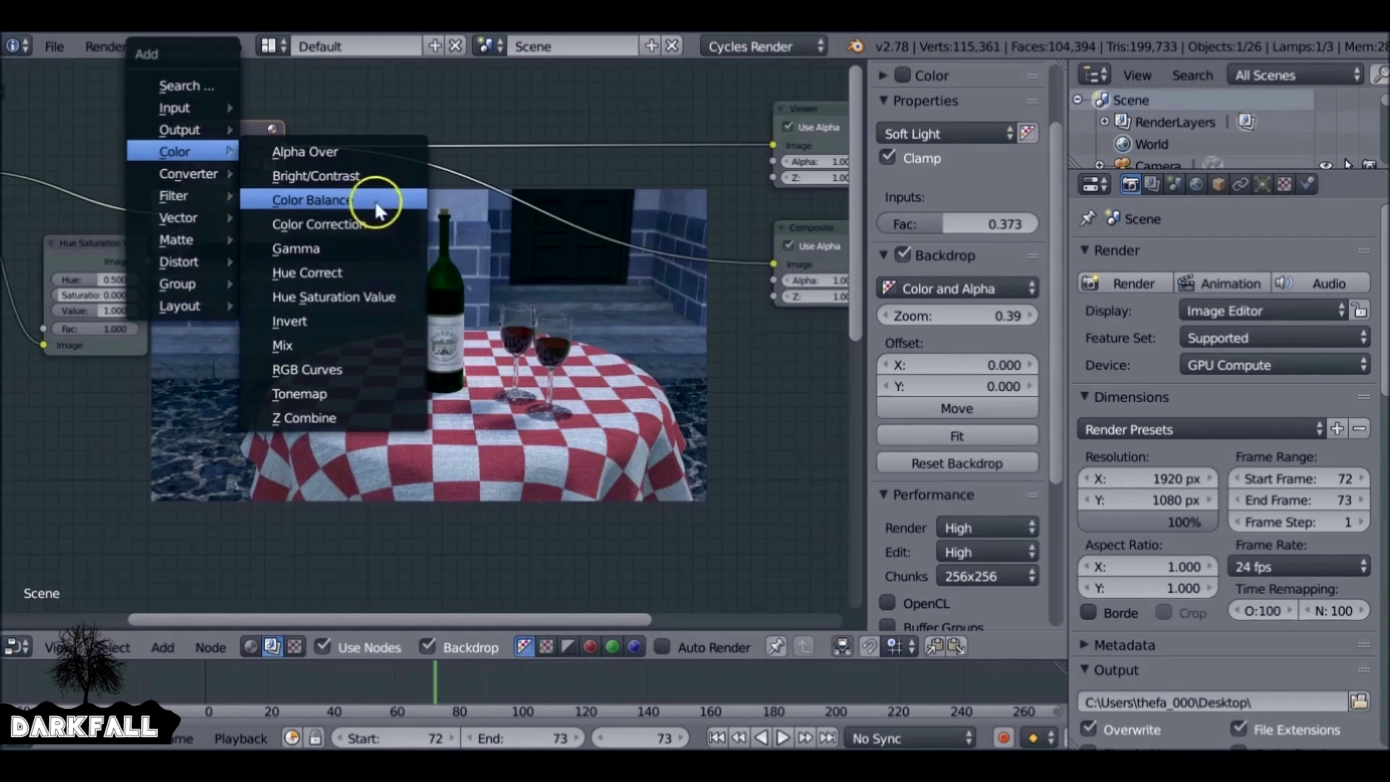
{"action": "left_click", "coordinate": [354, 200]}
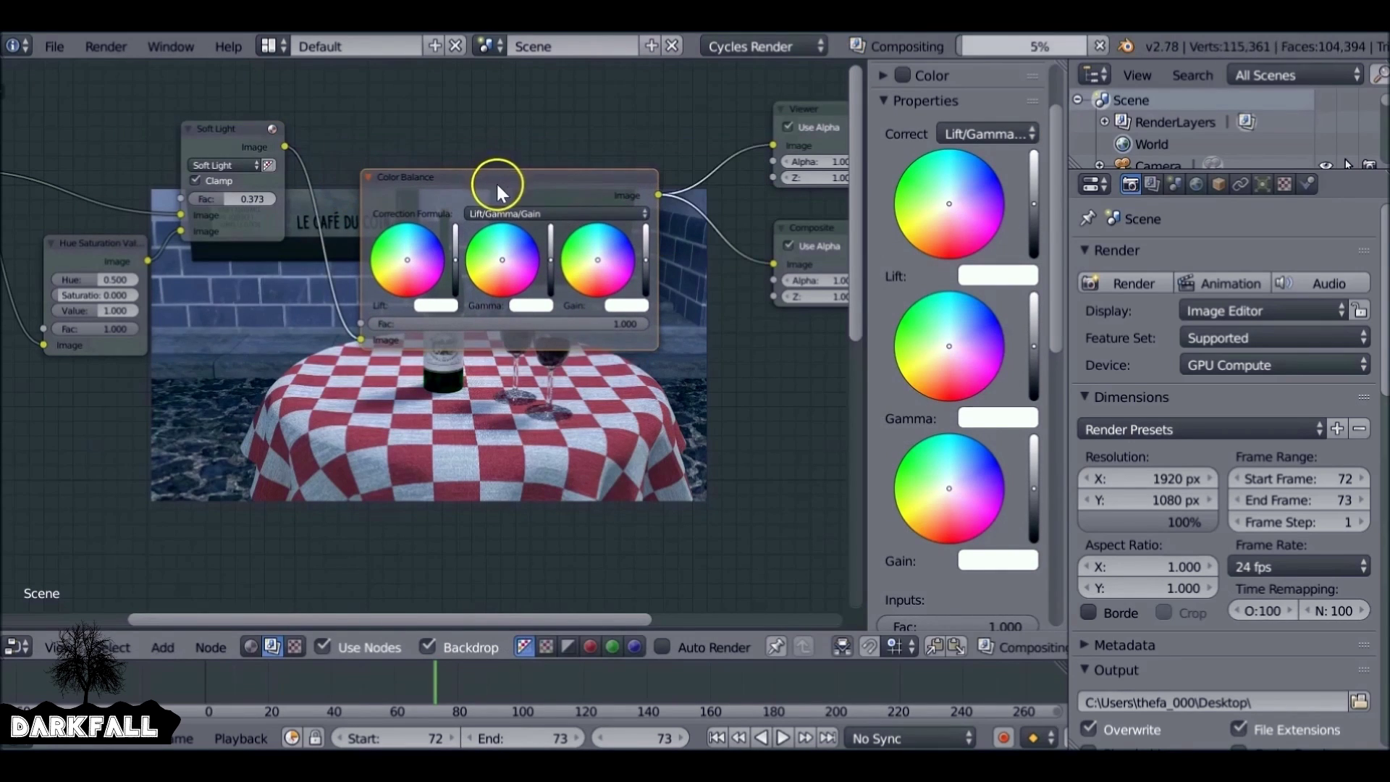
{"action": "left_click", "coordinate": [524, 191]}
{"action": "middle_click_drag", "start_coordinate": [524, 191], "coordinate": [203, 174]}
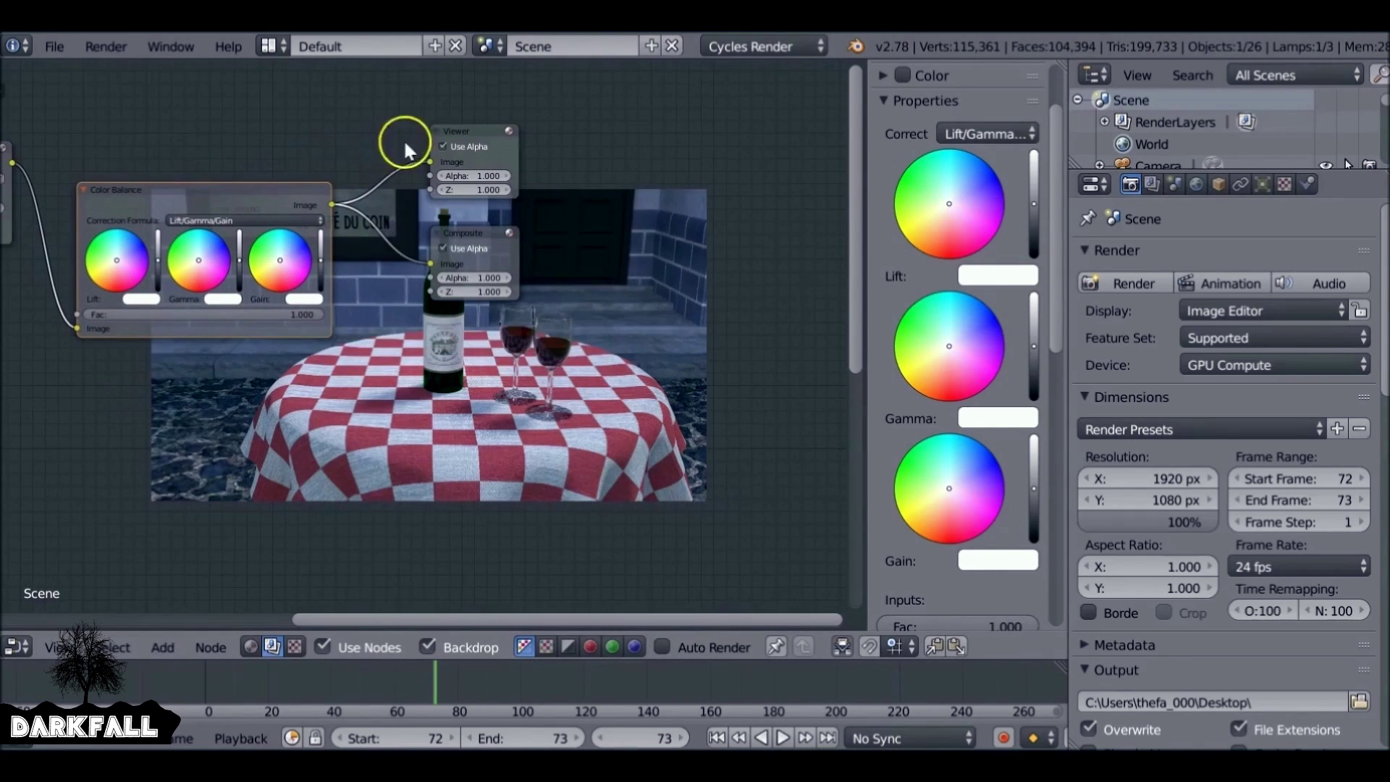
Move the Viewer and Composite nodes right of the Color Balance node and reselect it
{"action": "left_click", "coordinate": [475, 147]}
{"action": "left_click", "coordinate": [480, 229]}
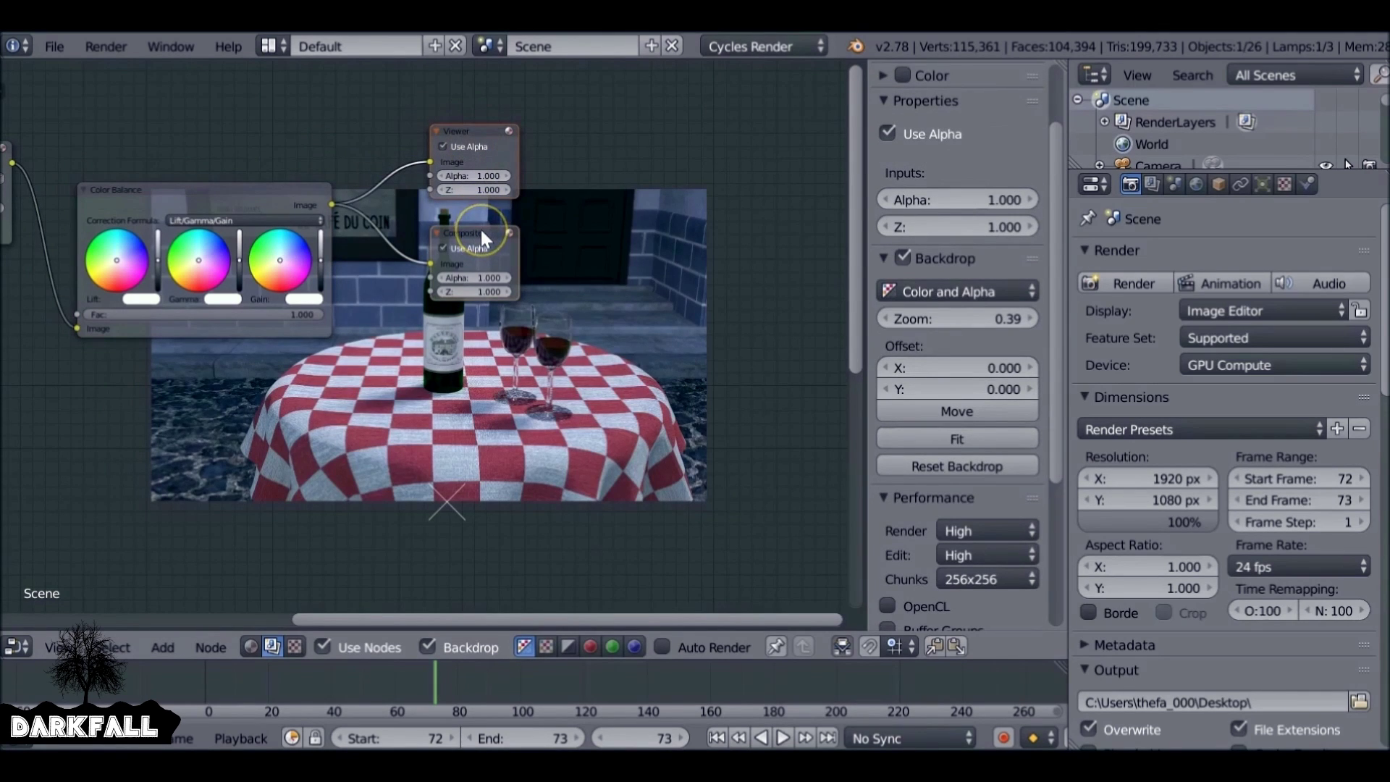
{"action": "left_click_drag", "start_coordinate": [481, 229], "coordinate": [249, 217]}
{"action": "left_click", "coordinate": [192, 192]}
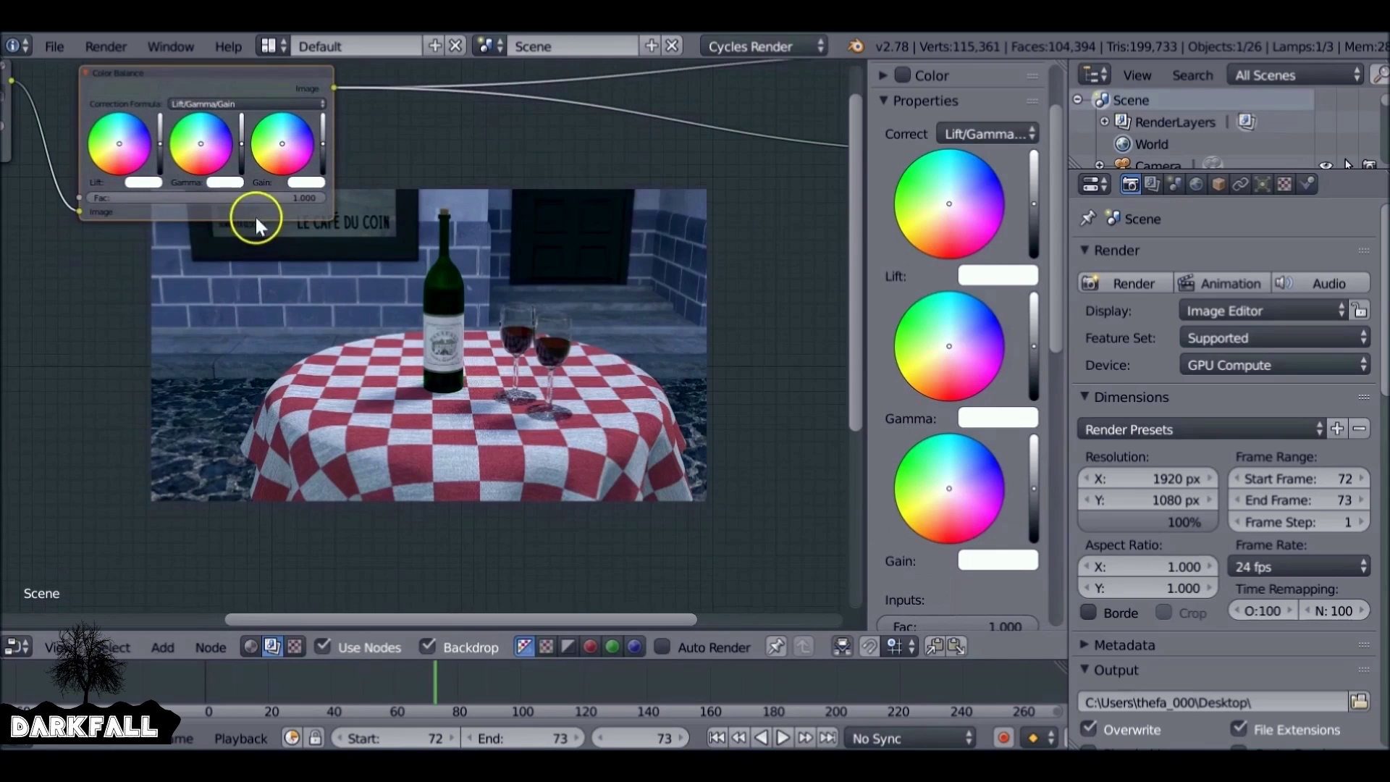
{"action": "scroll", "coordinate": [323, 232], "scroll_direction": "up", "scroll_amount": 2}
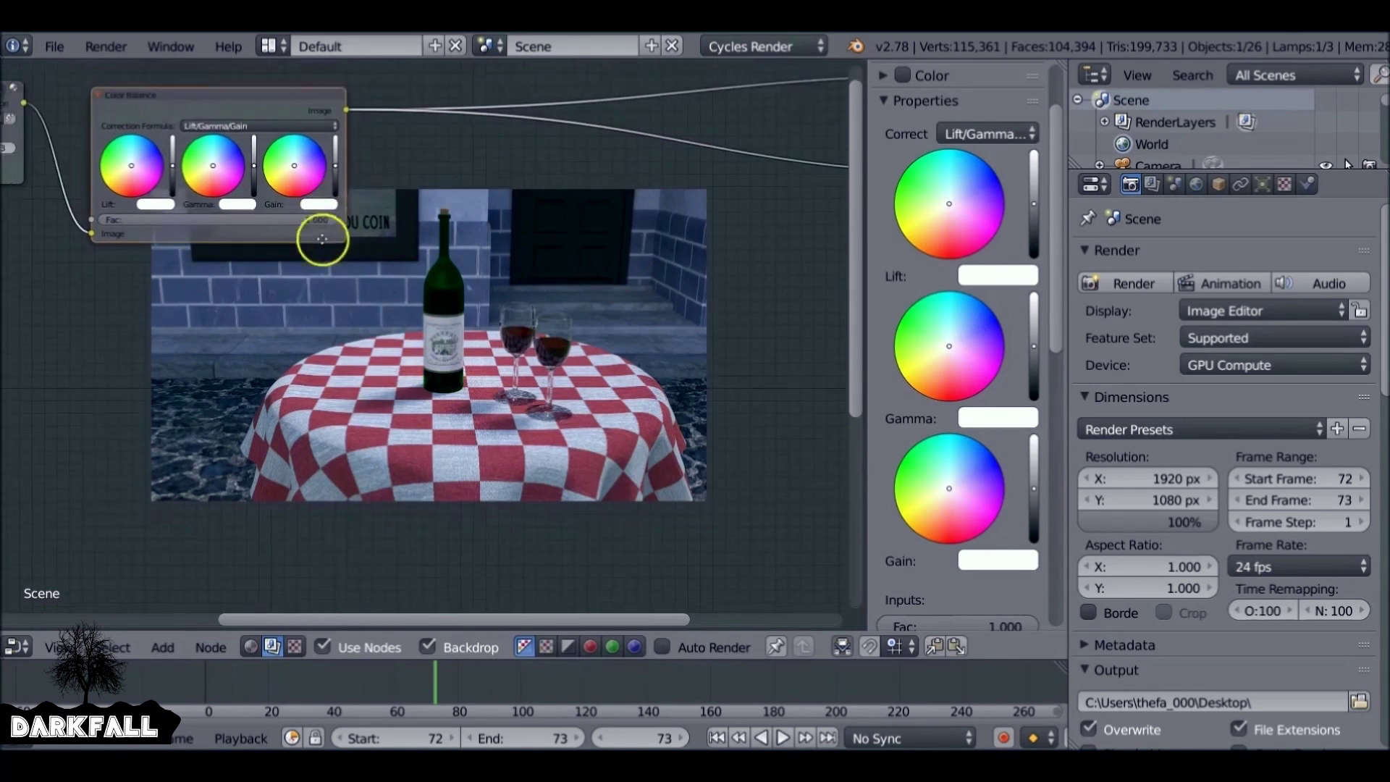
{"action": "scroll", "coordinate": [368, 304], "scroll_direction": "up", "scroll_amount": 2}
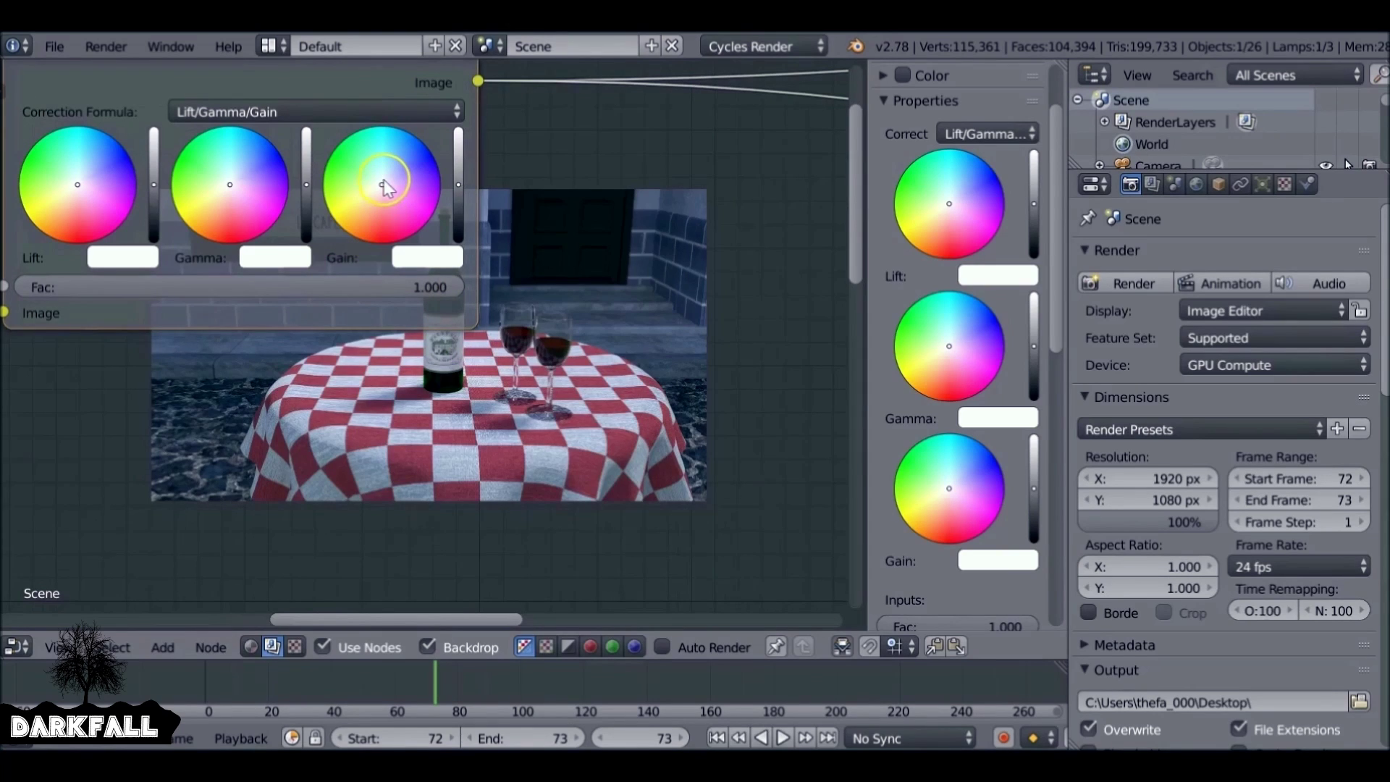
Tint the Color Balance gain slightly up-right with lower brightness, and nudge the lift brightness up
{"action": "left_click_drag", "start_coordinate": [384, 180], "coordinate": [387, 173]}
{"action": "left_click_drag", "start_coordinate": [93, 193], "coordinate": [76, 191]}
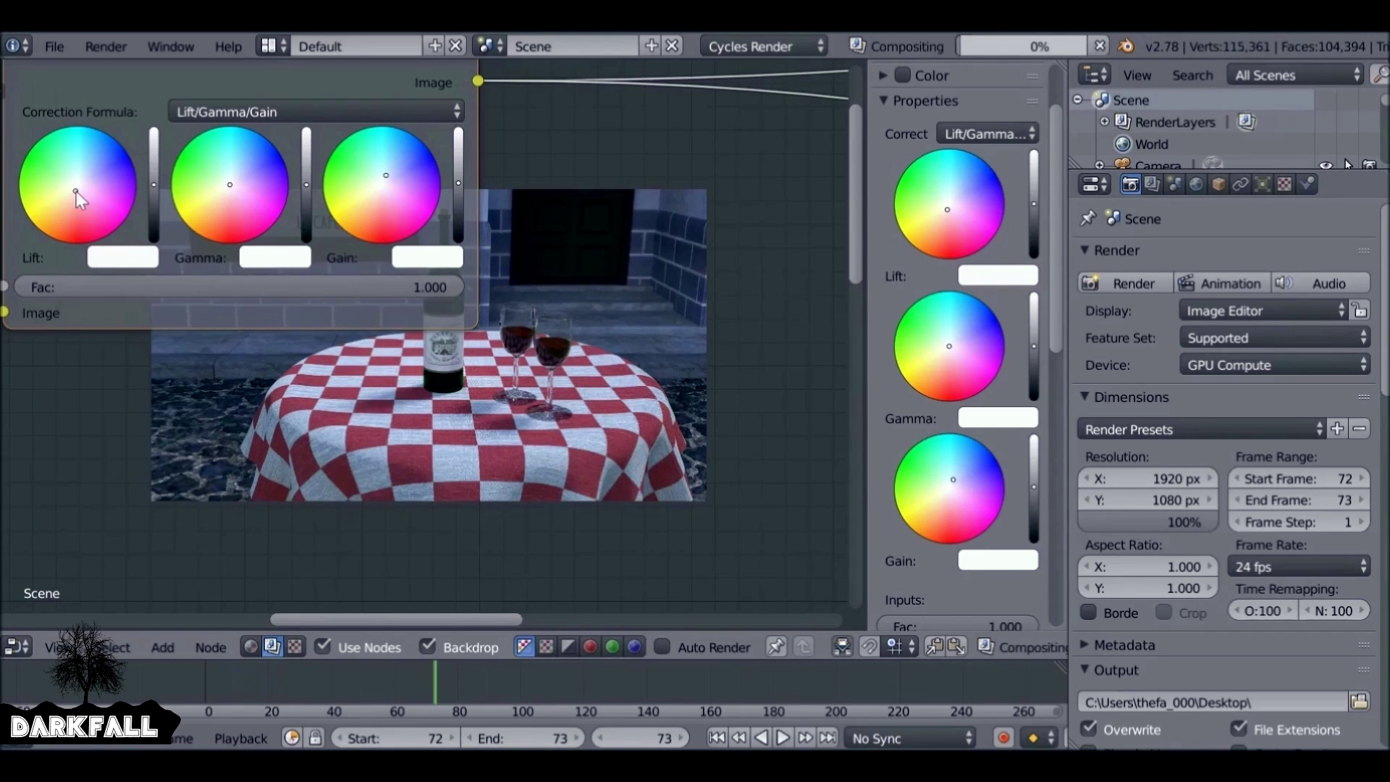
{"action": "left_click_drag", "start_coordinate": [144, 189], "coordinate": [153, 189]}
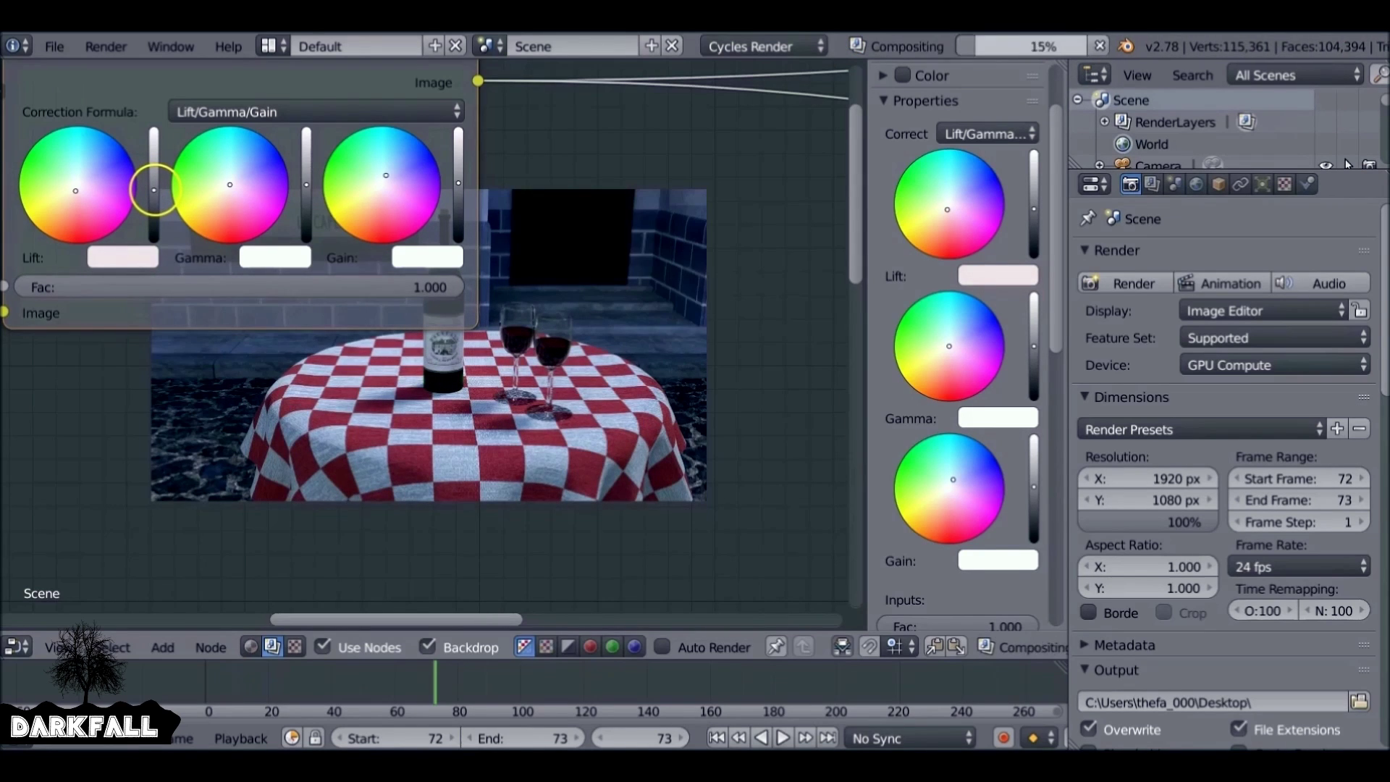
{"action": "left_click_drag", "start_coordinate": [154, 189], "coordinate": [153, 185]}
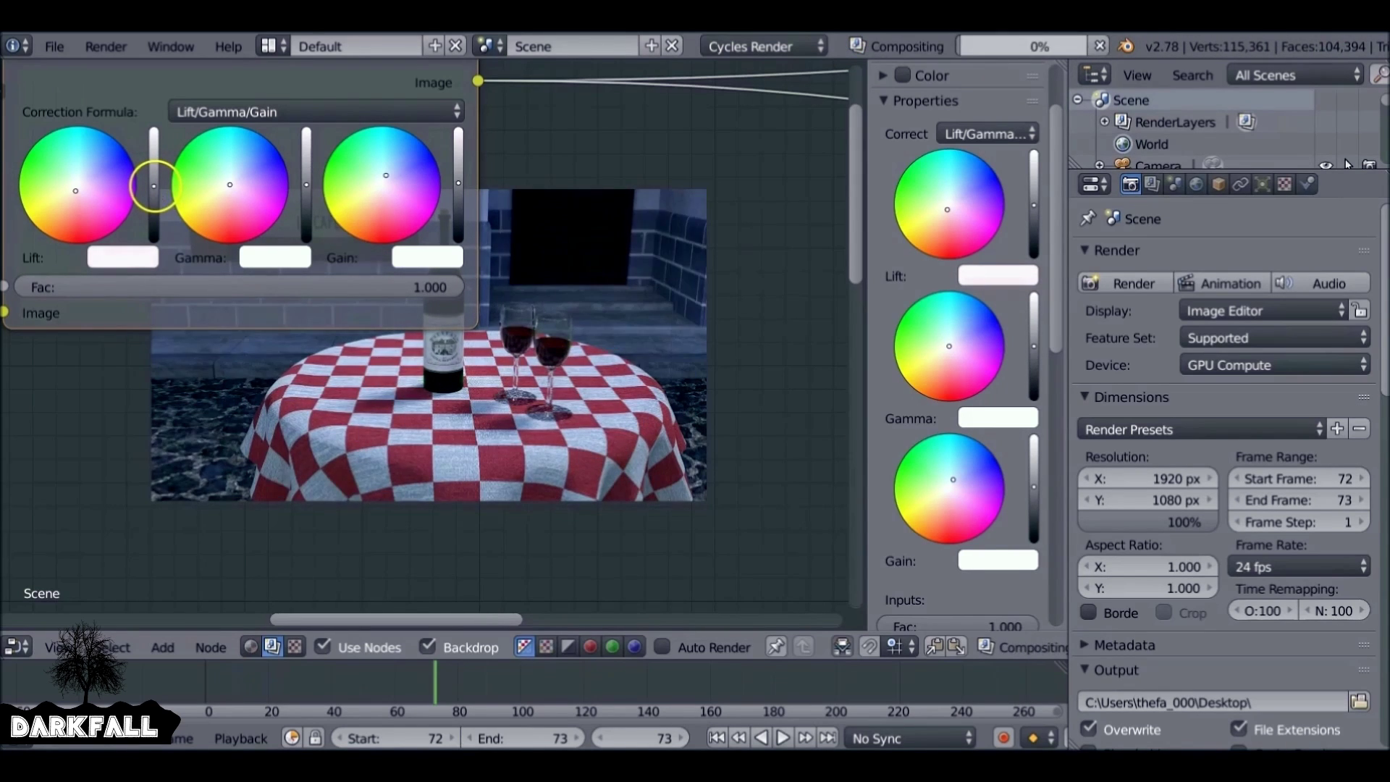
{"action": "left_click_drag", "start_coordinate": [155, 182], "coordinate": [154, 184]}
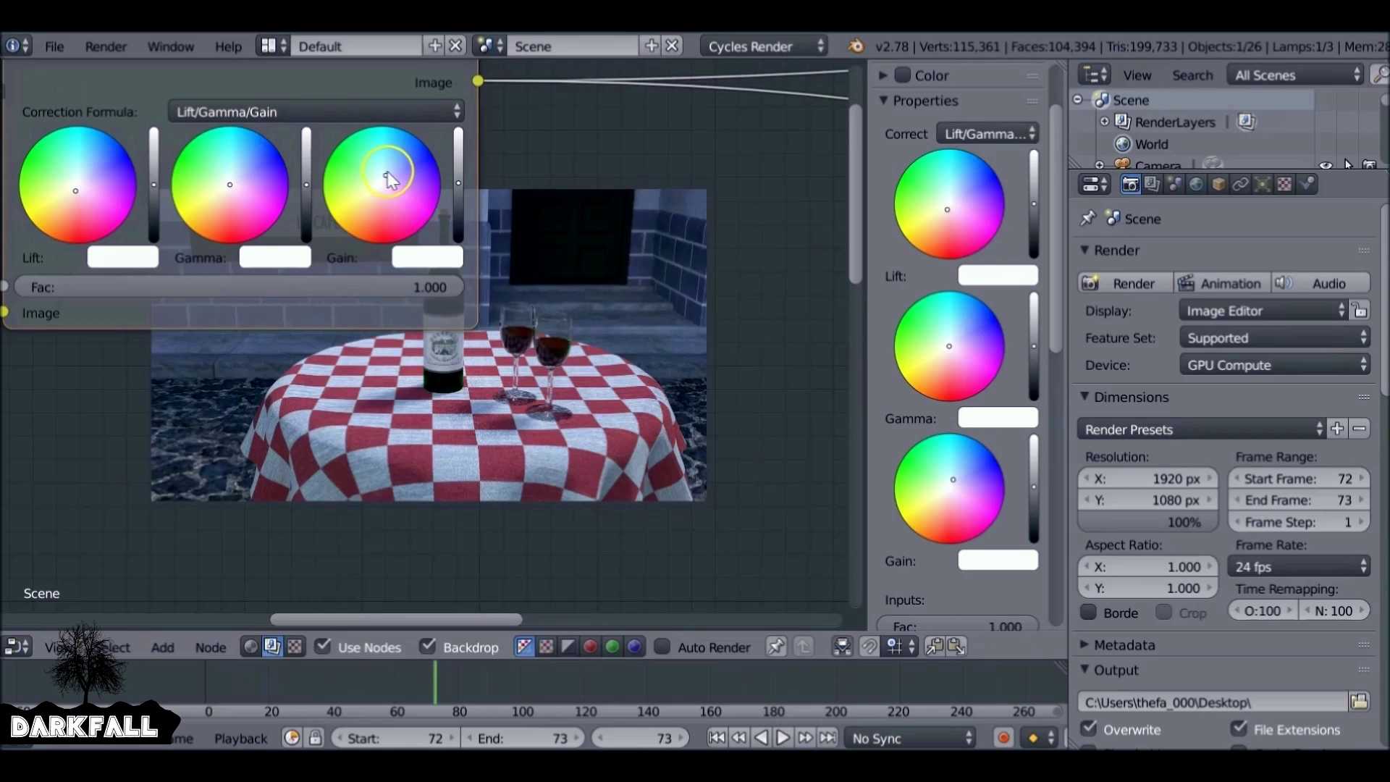
{"action": "left_click_drag", "start_coordinate": [387, 174], "coordinate": [386, 171]}
{"action": "left_click_drag", "start_coordinate": [463, 182], "coordinate": [461, 183]}
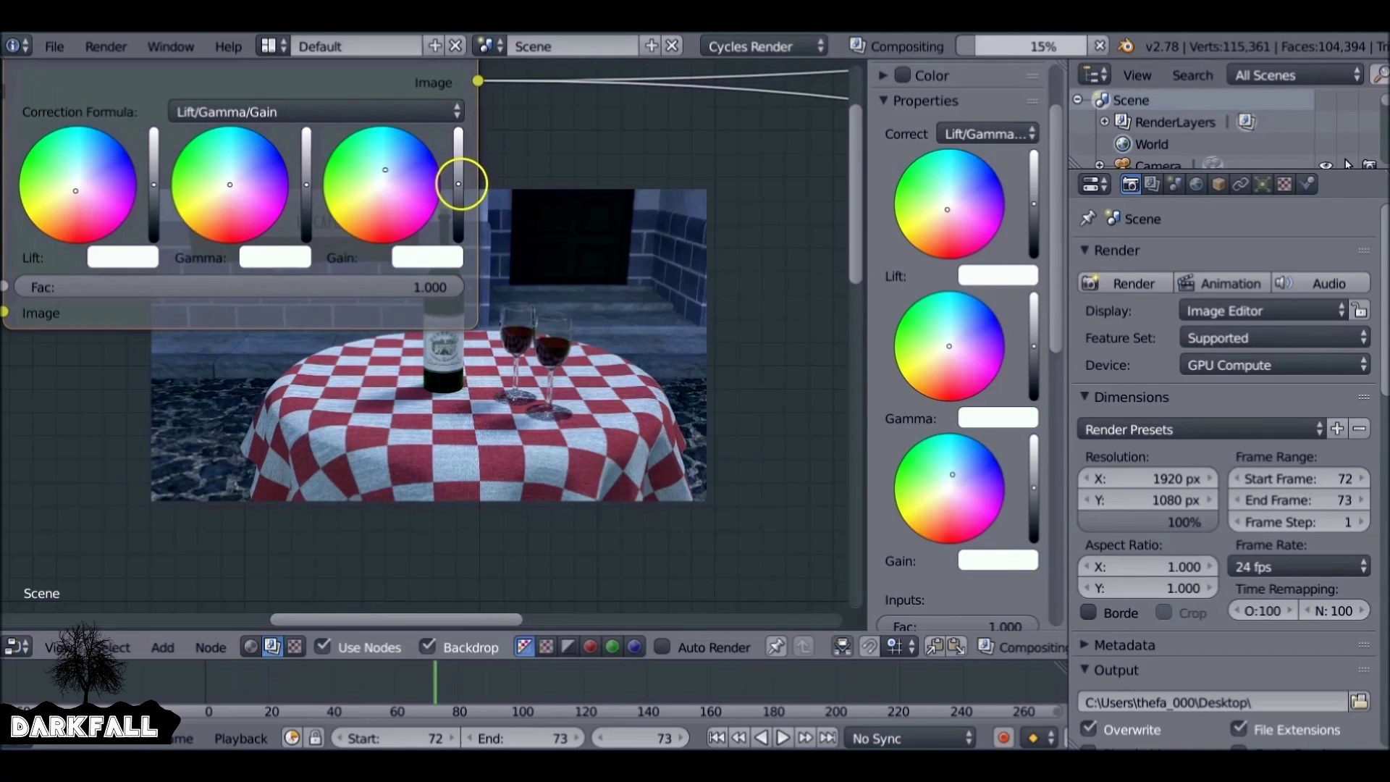
{"action": "middle_click_drag", "start_coordinate": [462, 184], "coordinate": [397, 119]}
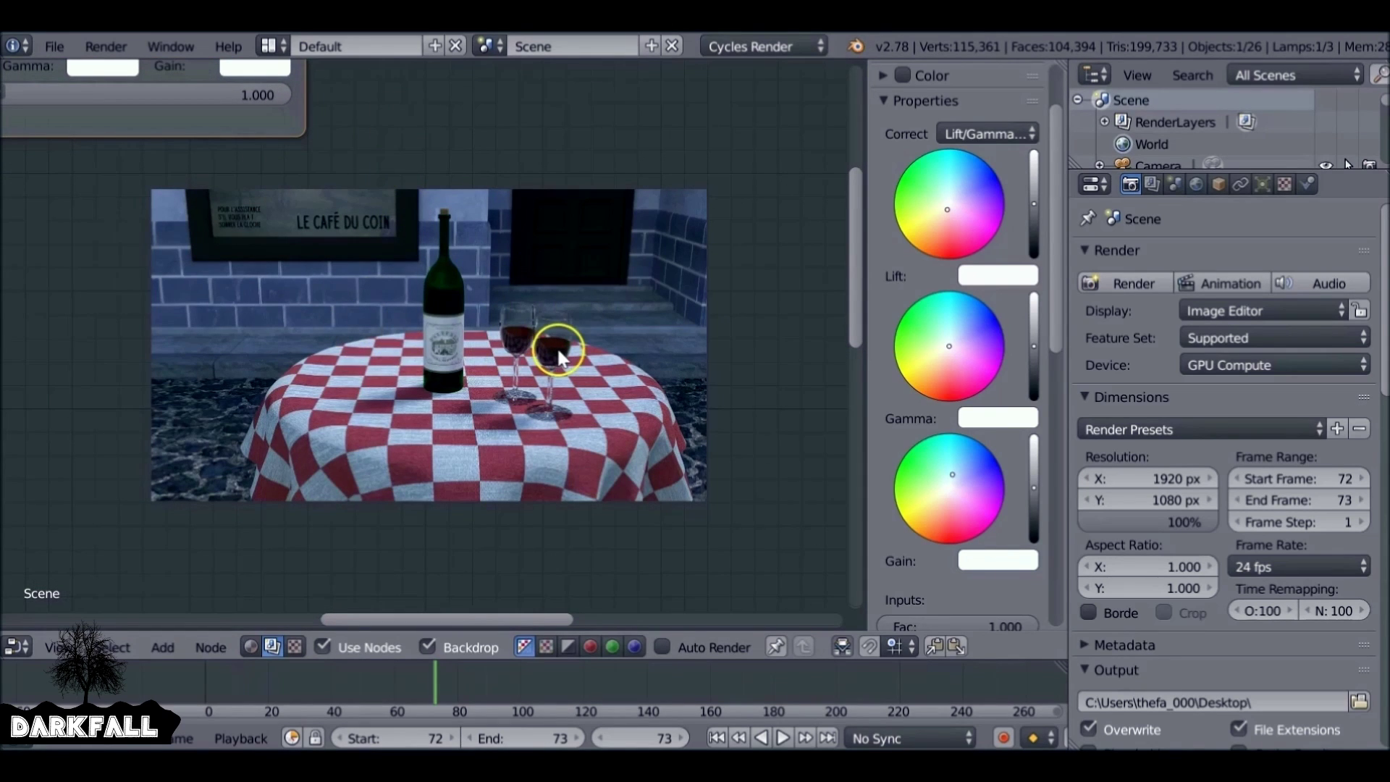
{"action": "scroll", "coordinate": [497, 302], "scroll_direction": "down", "scroll_amount": 5}
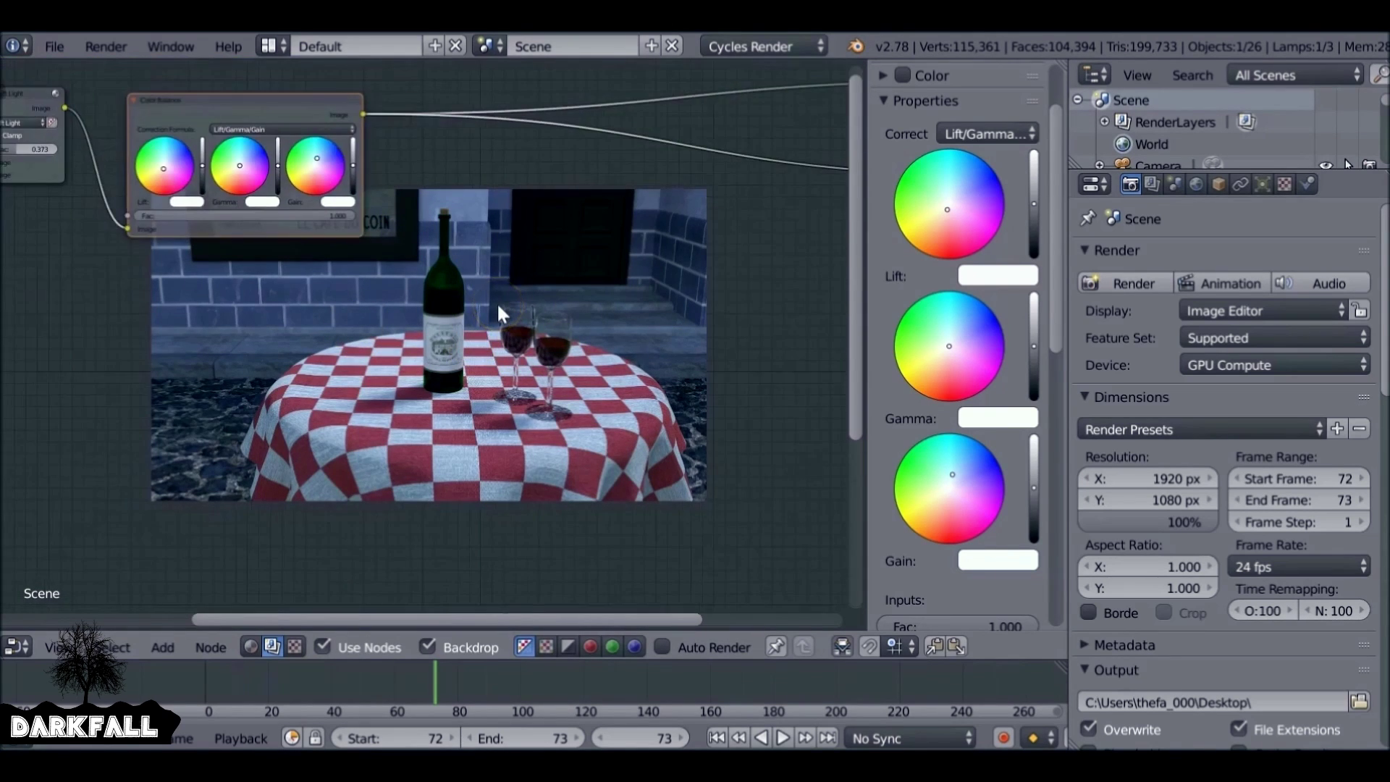
Insert an RGB Curves node onto the link after Color Balance
{"action": "middle_click_drag", "start_coordinate": [481, 306], "coordinate": [469, 311]}
{"action": "key", "text": "shift+a"}
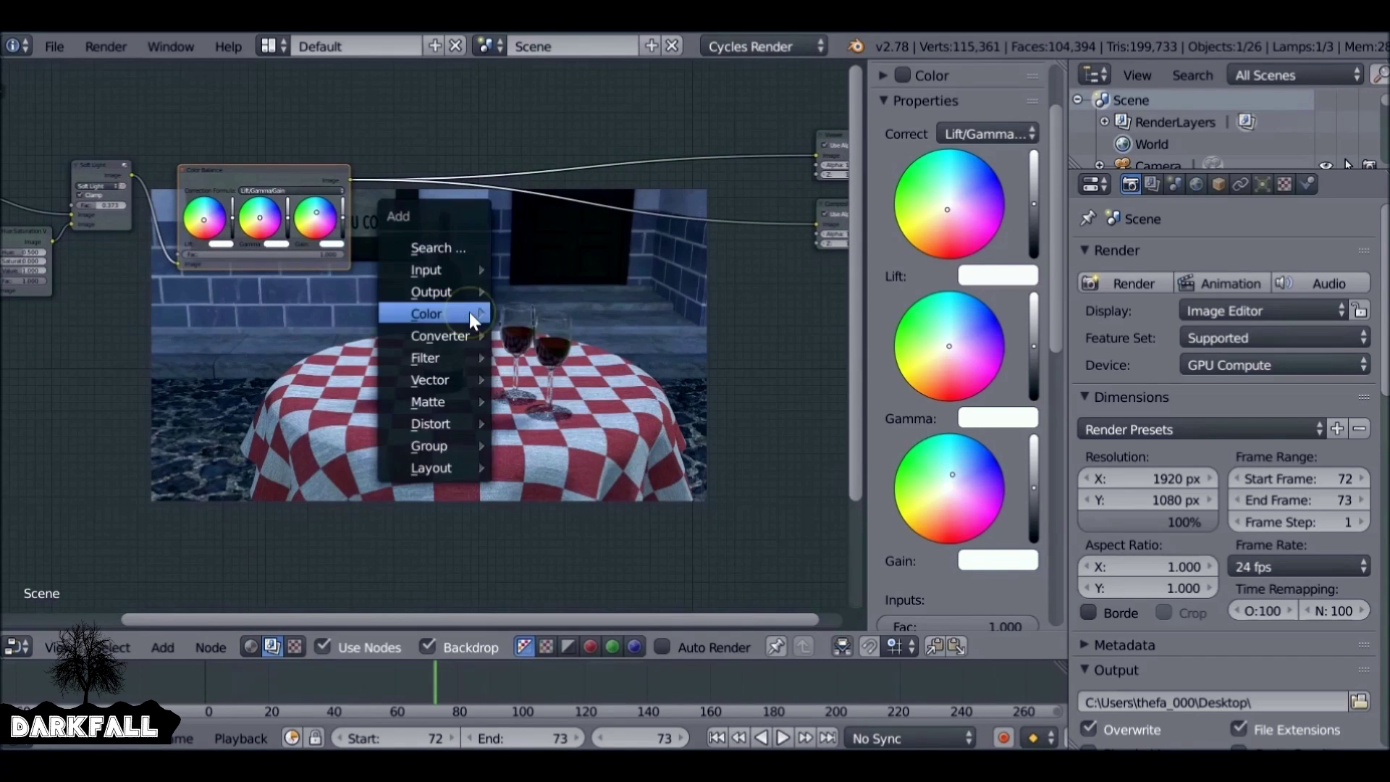
{"action": "mouse_move", "coordinate": [469, 311]}
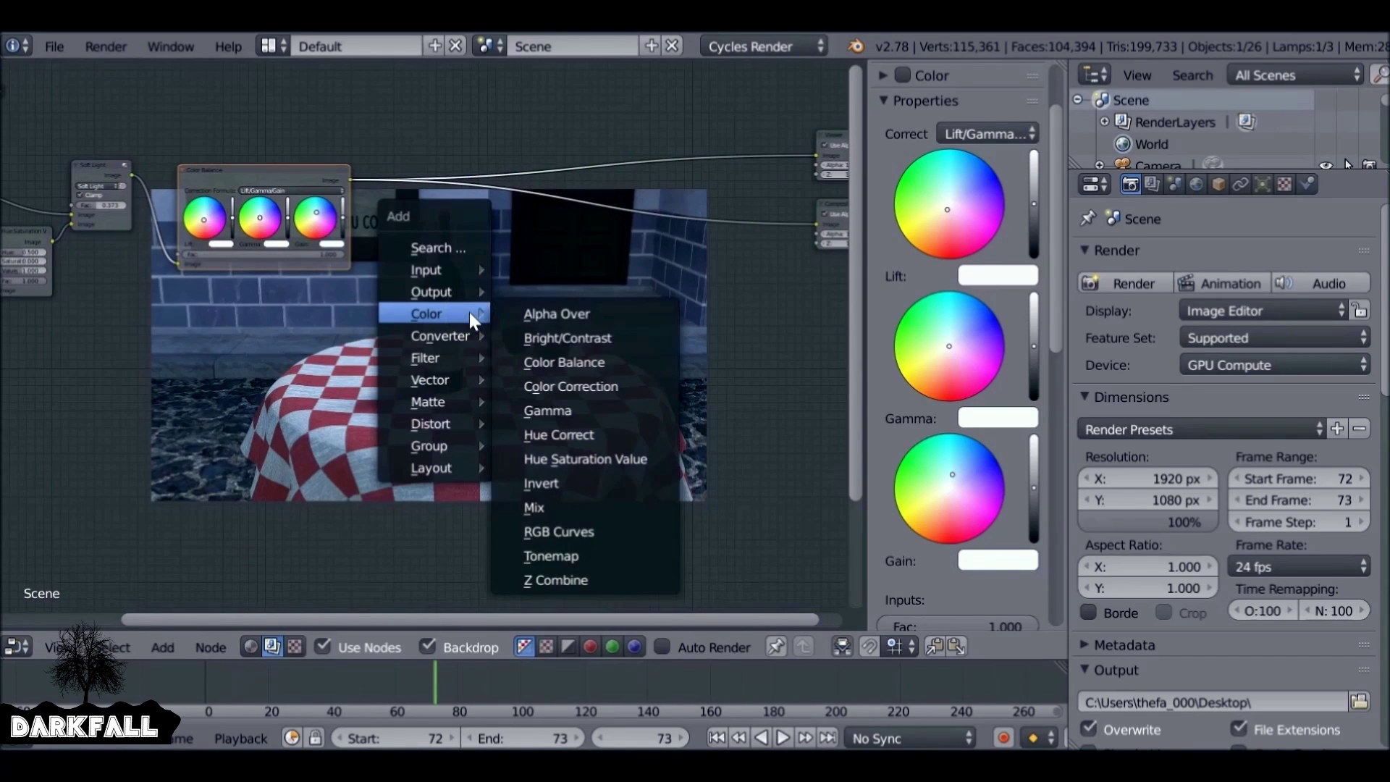
{"action": "left_click", "coordinate": [572, 531]}
{"action": "left_click", "coordinate": [534, 205]}
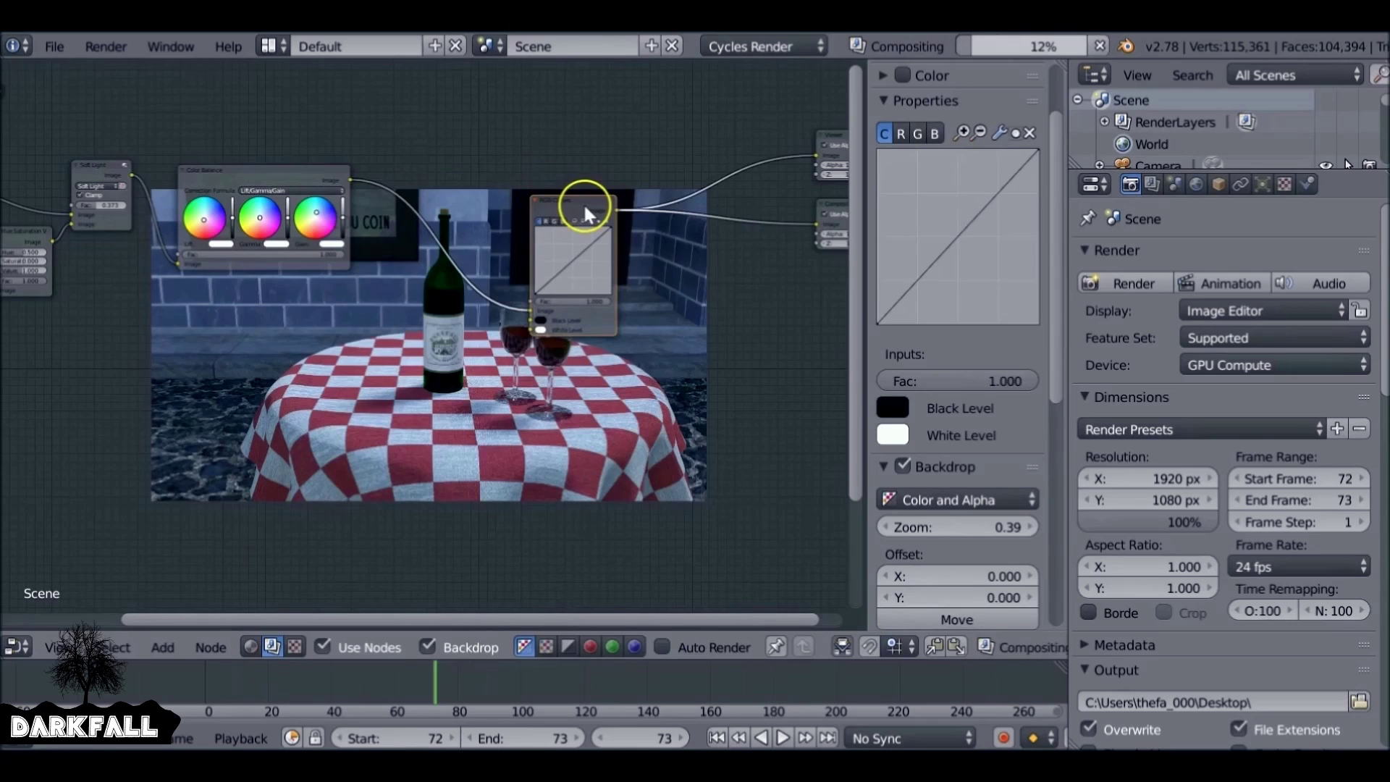
{"action": "left_click_drag", "start_coordinate": [584, 202], "coordinate": [454, 147]}
{"action": "scroll", "coordinate": [452, 147], "scroll_direction": "up", "scroll_amount": 2}
{"action": "middle_click_drag", "start_coordinate": [451, 148], "coordinate": [191, 204]}
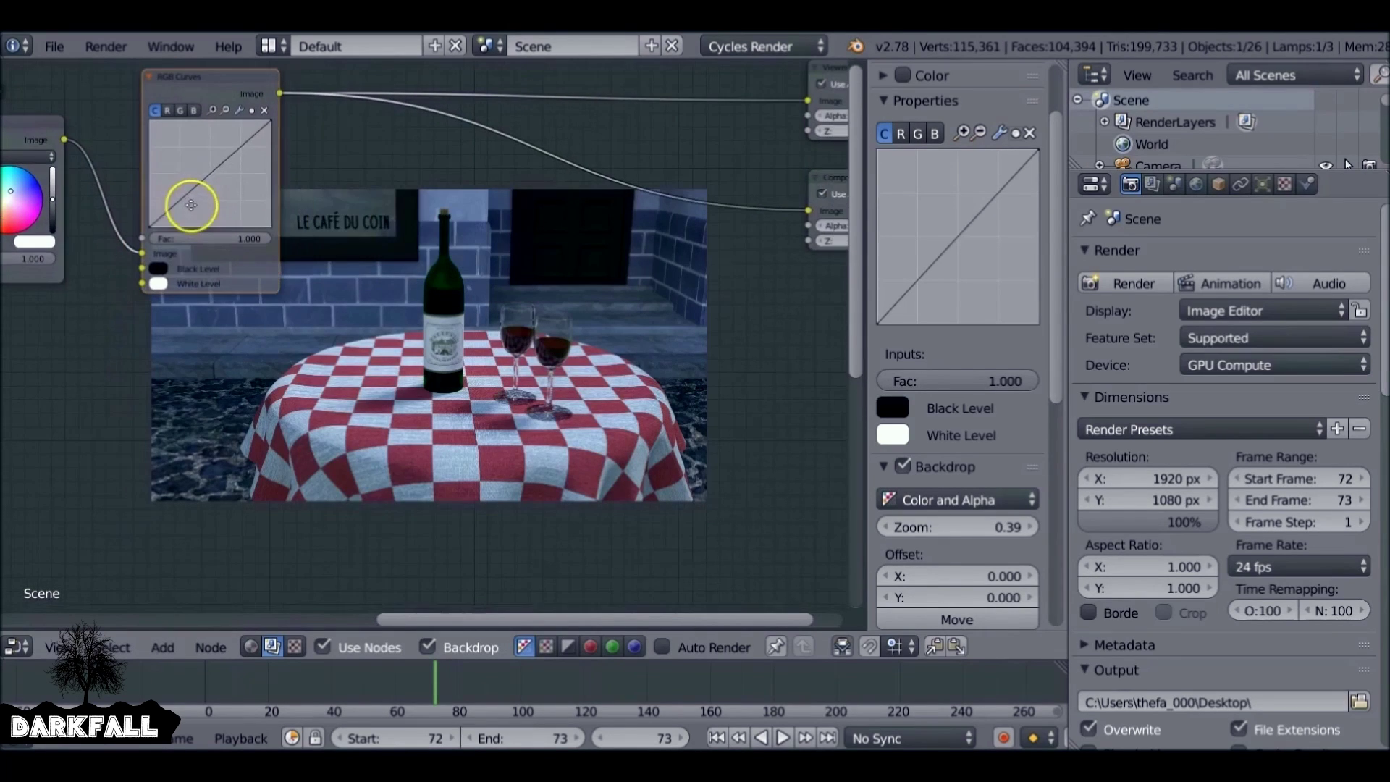
Shape the RGB curve with a point at X 0.360, Y 0.350
{"action": "left_click_drag", "start_coordinate": [221, 181], "coordinate": [225, 163]}
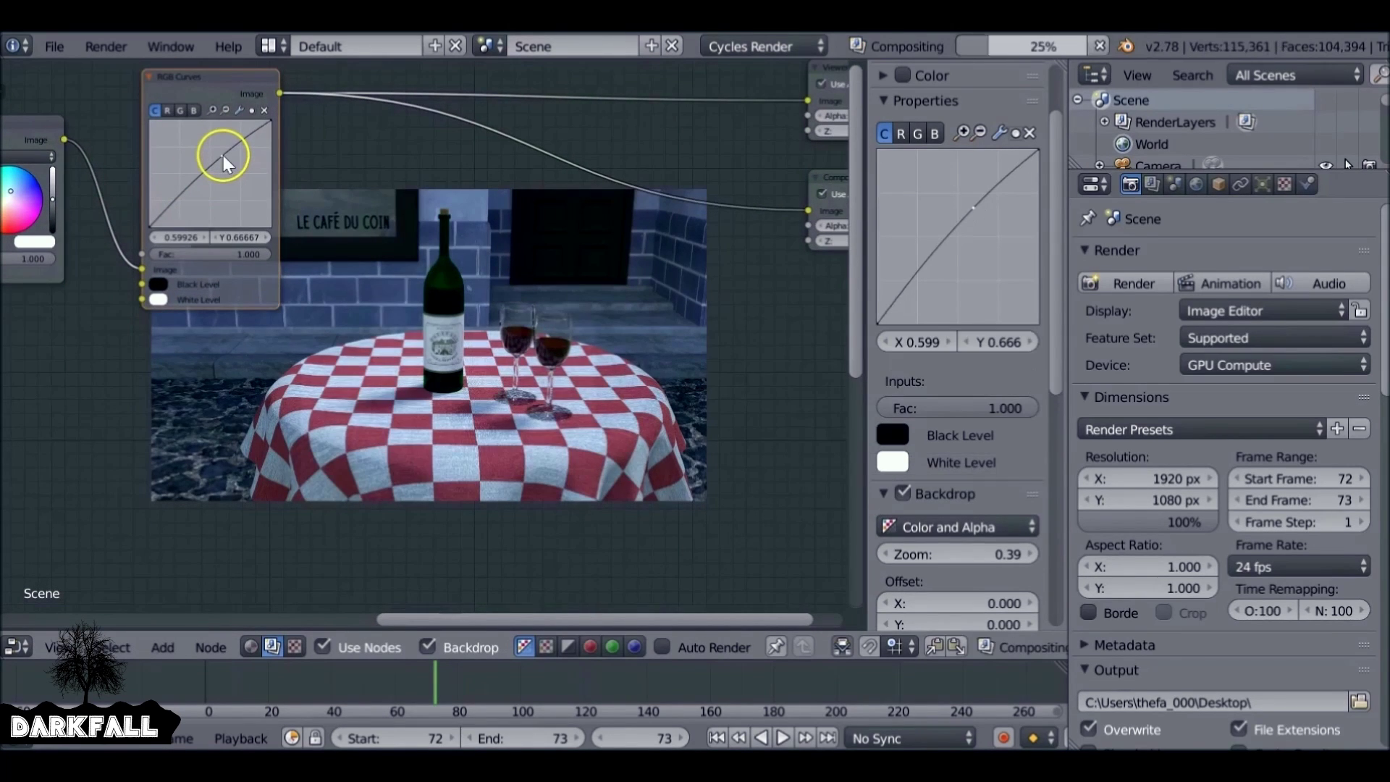
{"action": "left_click_drag", "start_coordinate": [227, 155], "coordinate": [193, 192]}
{"action": "left_click", "coordinate": [210, 179]}
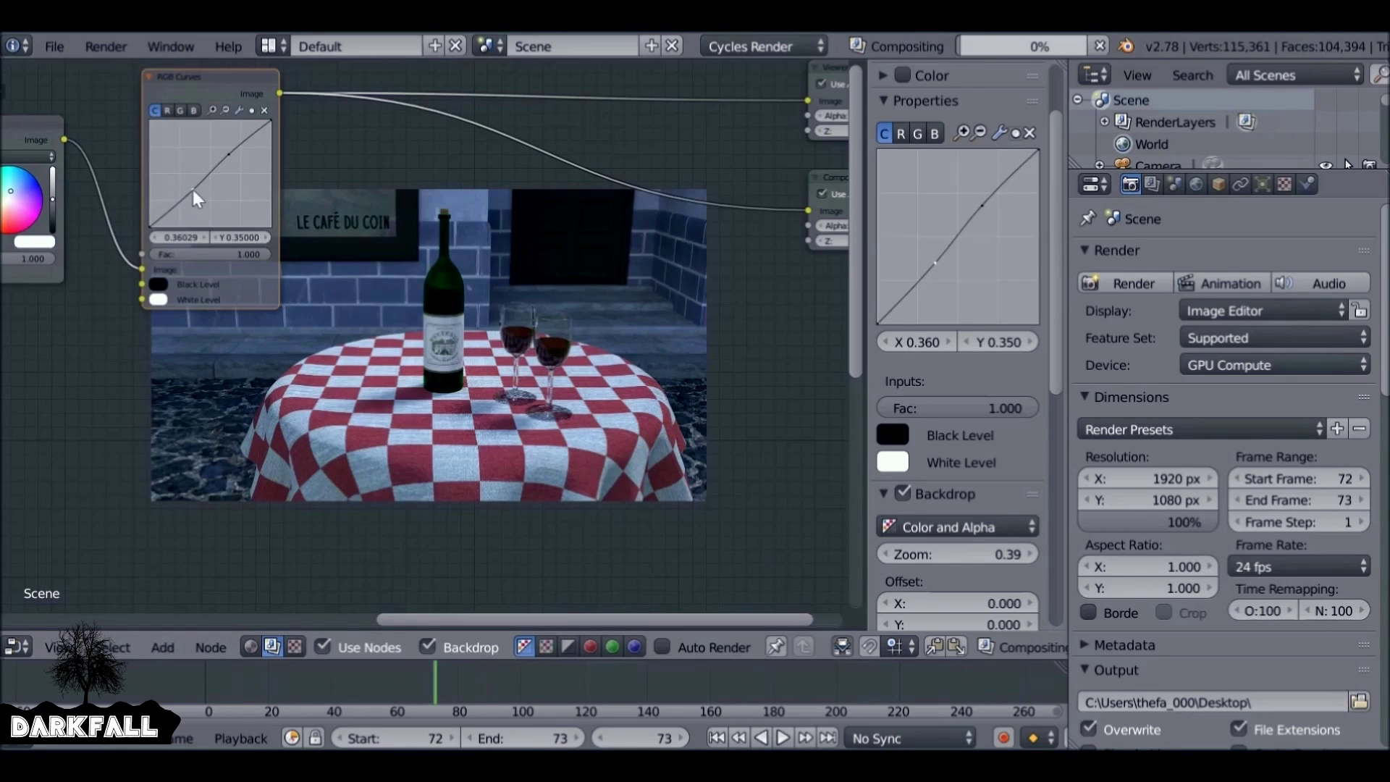
Bring the new Vignette group node into the node tree
{"action": "middle_click_drag", "start_coordinate": [372, 258], "coordinate": [498, 288], "text": "ctrl"}
{"action": "scroll", "coordinate": [498, 288], "scroll_direction": "down", "scroll_amount": 2}
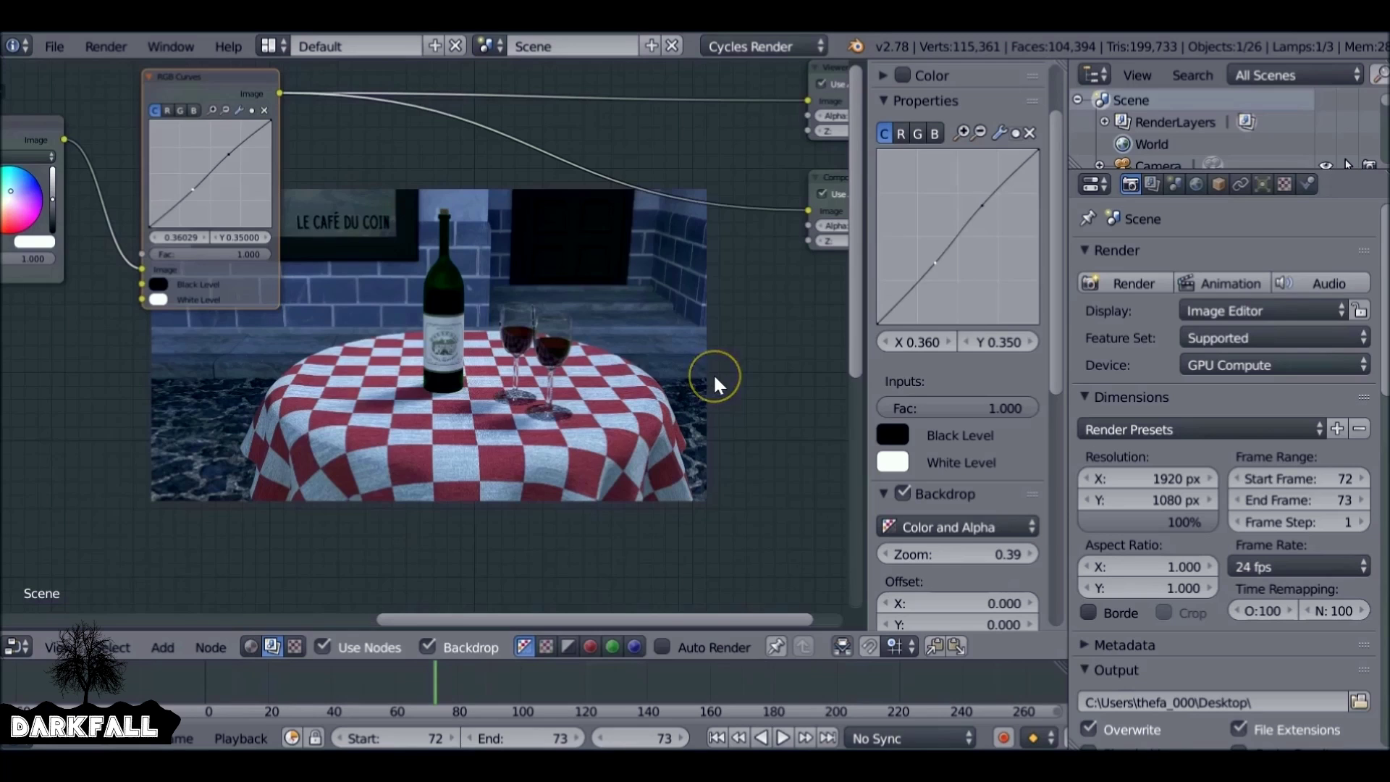
{"action": "scroll", "coordinate": [606, 327], "scroll_direction": "down", "scroll_amount": 4}
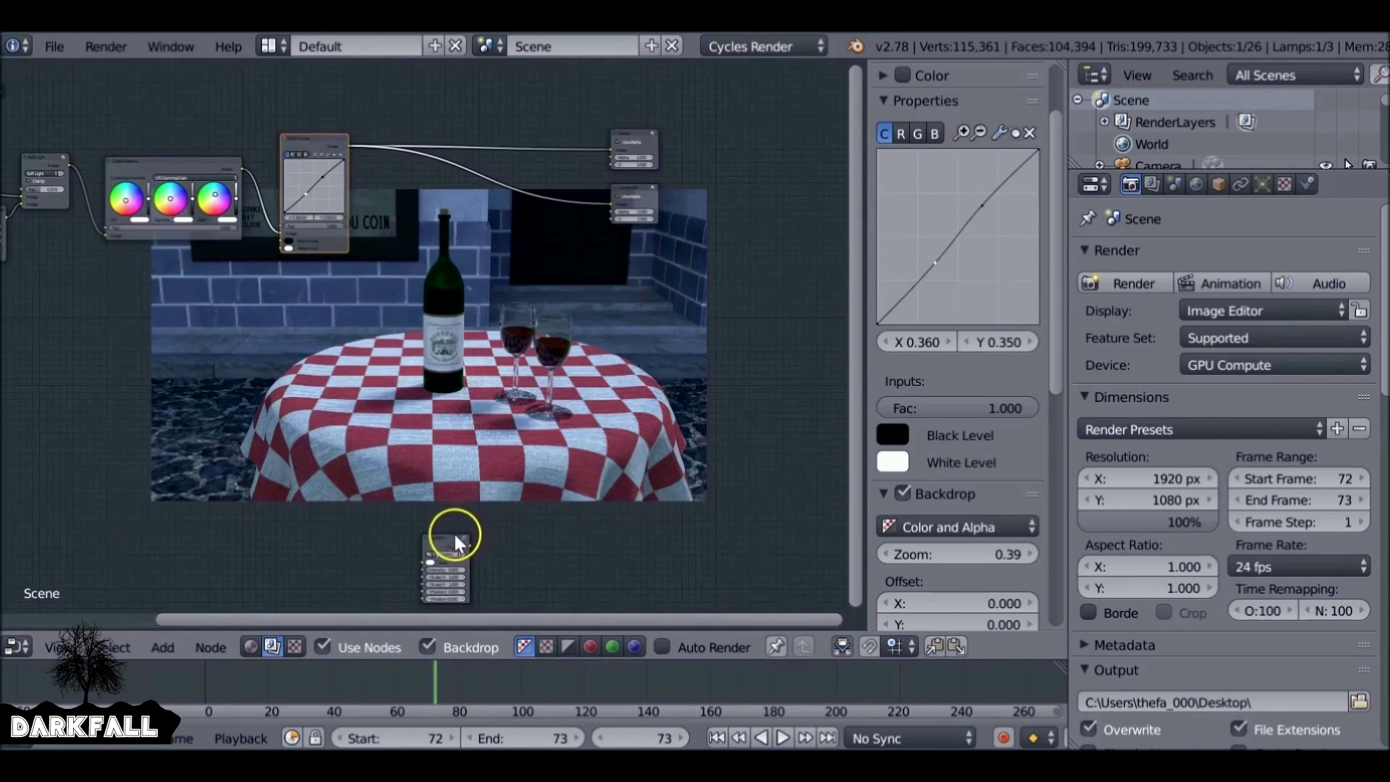
{"action": "left_click_drag", "start_coordinate": [455, 537], "coordinate": [563, 377]}
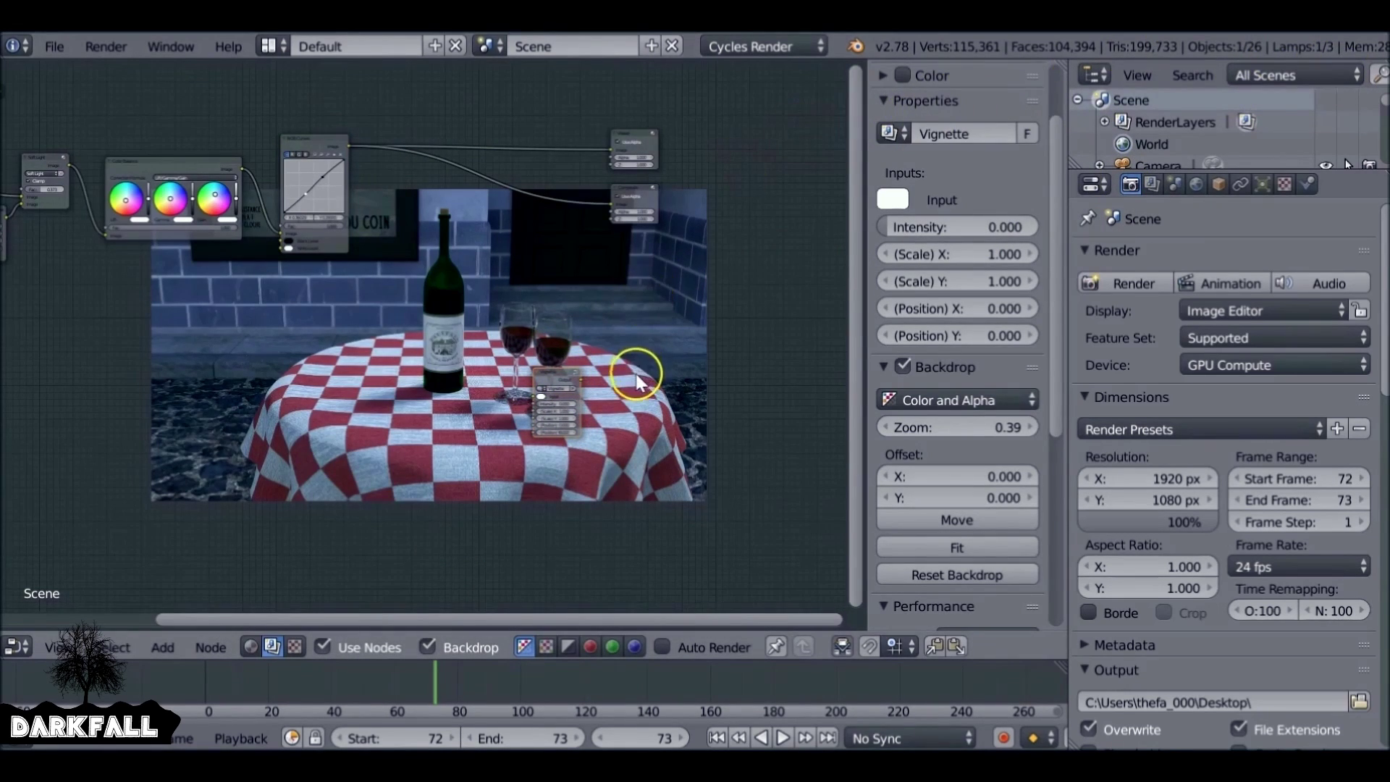
Insert the Vignette node on the Curves-to-Composite link
{"action": "scroll", "coordinate": [638, 378], "scroll_direction": "up", "scroll_amount": 2}
{"action": "left_click_drag", "start_coordinate": [631, 391], "coordinate": [518, 95]}
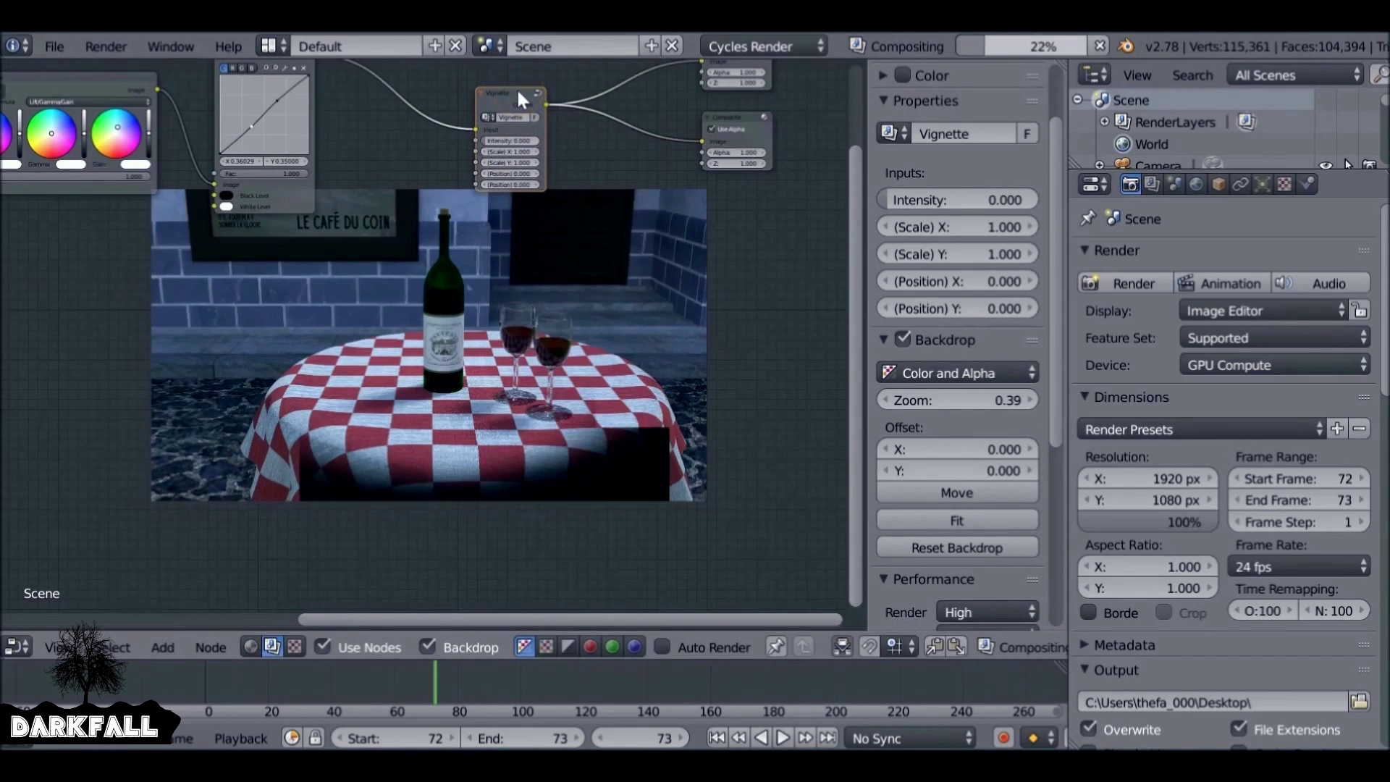
{"action": "middle_click_drag", "start_coordinate": [515, 89], "coordinate": [388, 155]}
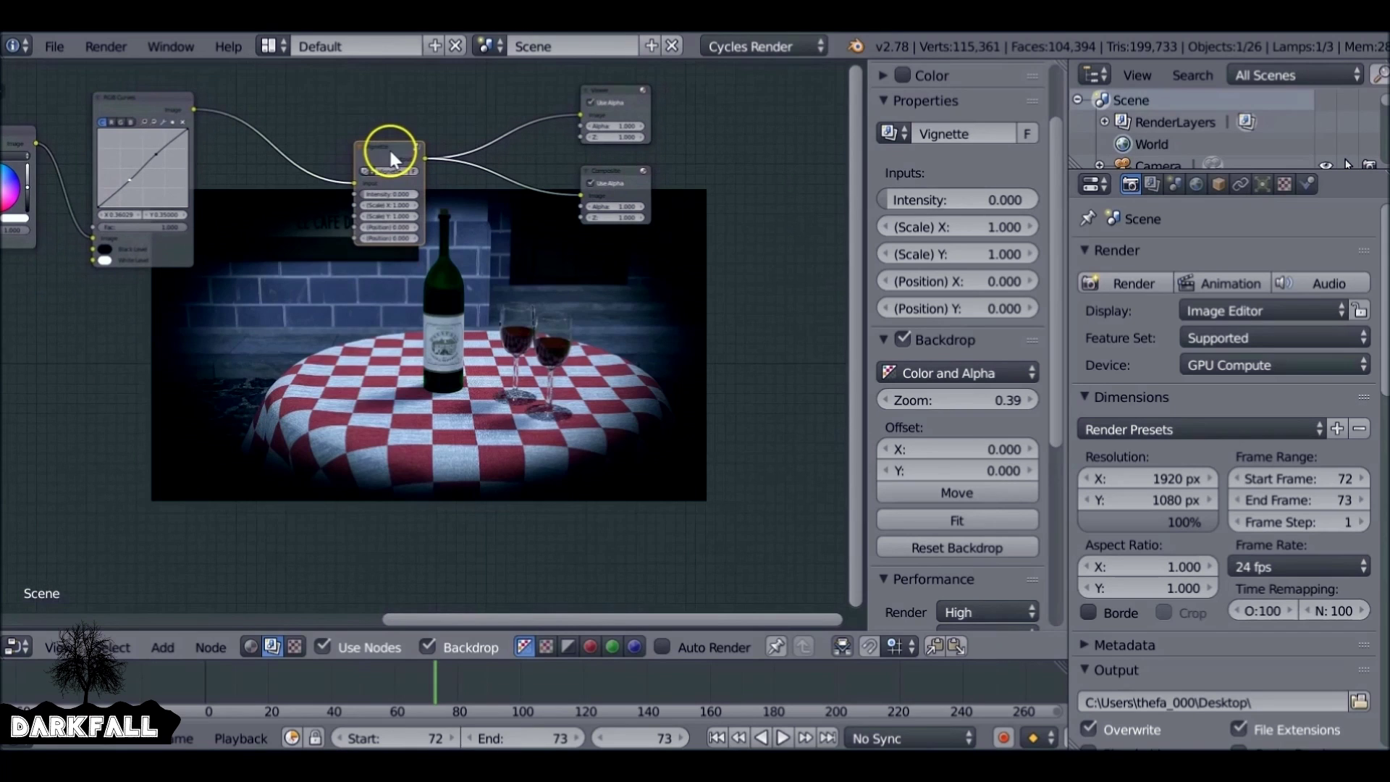
{"action": "scroll", "coordinate": [168, 206], "scroll_direction": "down", "scroll_amount": 1}
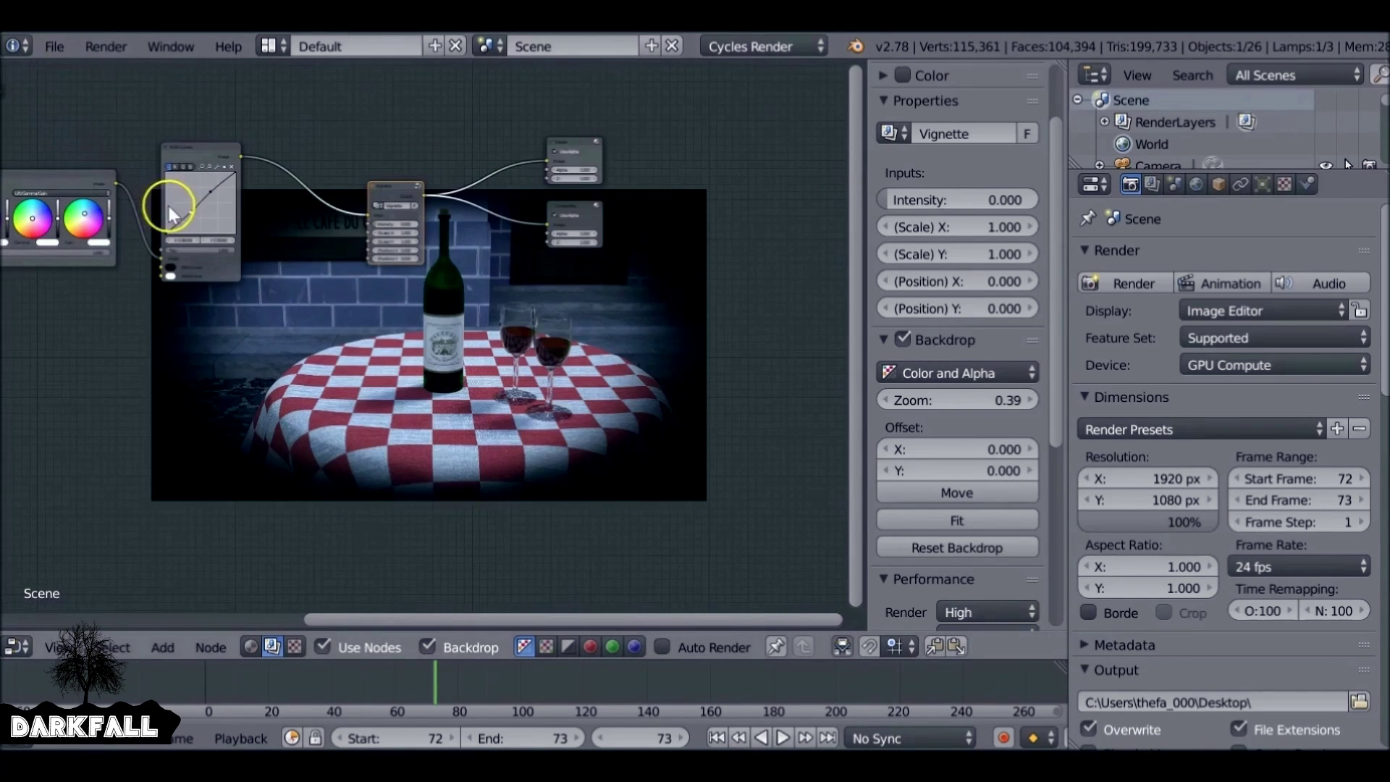
{"action": "scroll", "coordinate": [342, 236], "scroll_direction": "up", "scroll_amount": 4}
Set the Vignette intensity to about 0.874 and shift its Position X away from 0
{"action": "left_click_drag", "start_coordinate": [379, 203], "coordinate": [475, 203]}
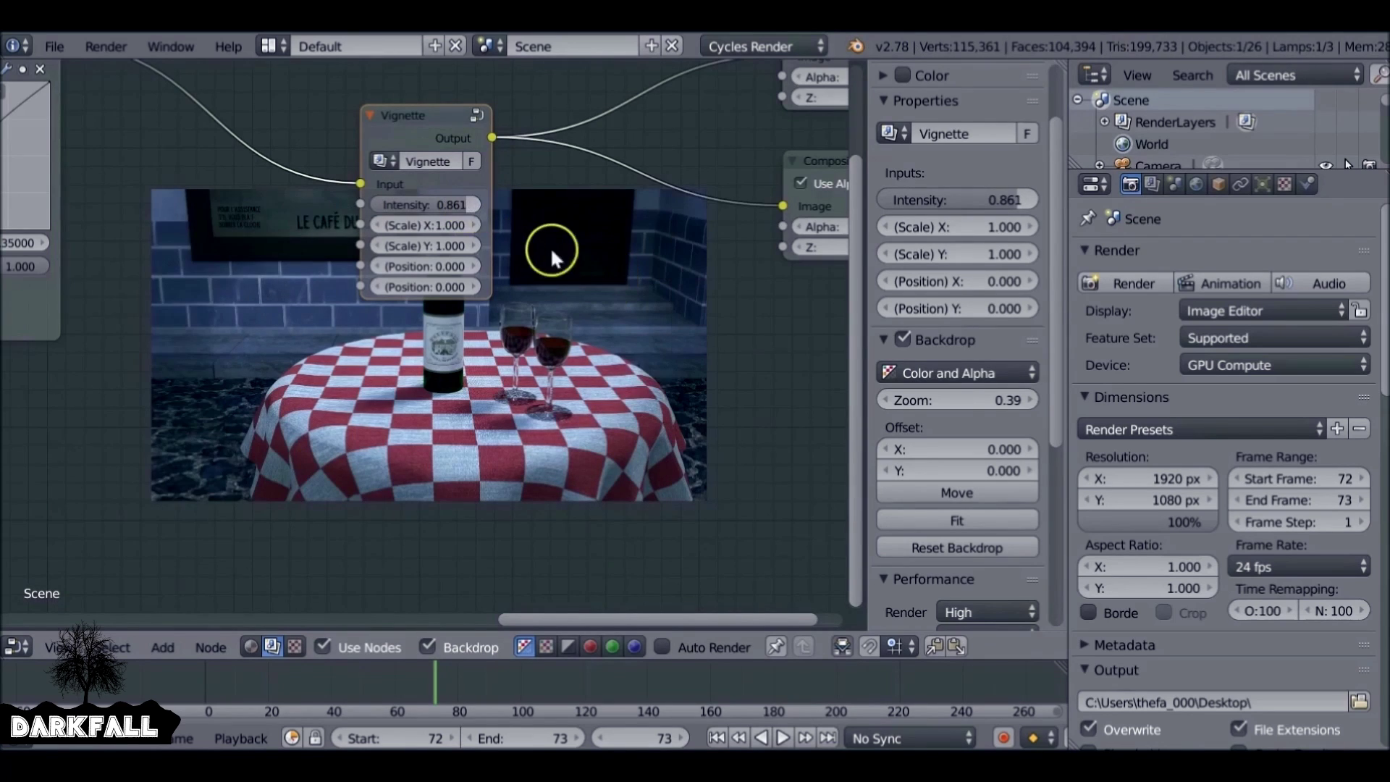
{"action": "middle_click_drag", "start_coordinate": [551, 247], "coordinate": [409, 197]}
{"action": "left_click_drag", "start_coordinate": [330, 156], "coordinate": [332, 159]}
{"action": "left_click", "coordinate": [337, 153]}
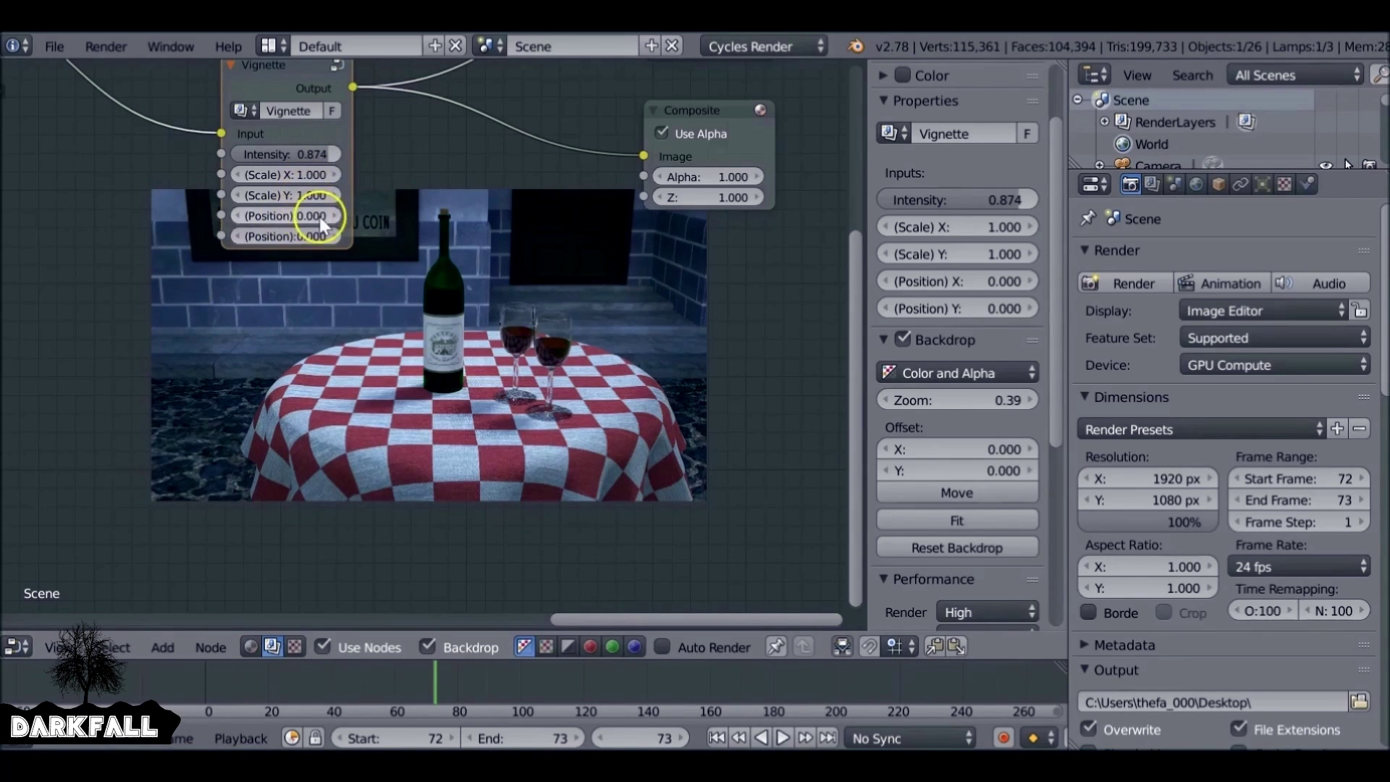
{"action": "left_click_drag", "start_coordinate": [277, 215], "coordinate": [352, 216]}
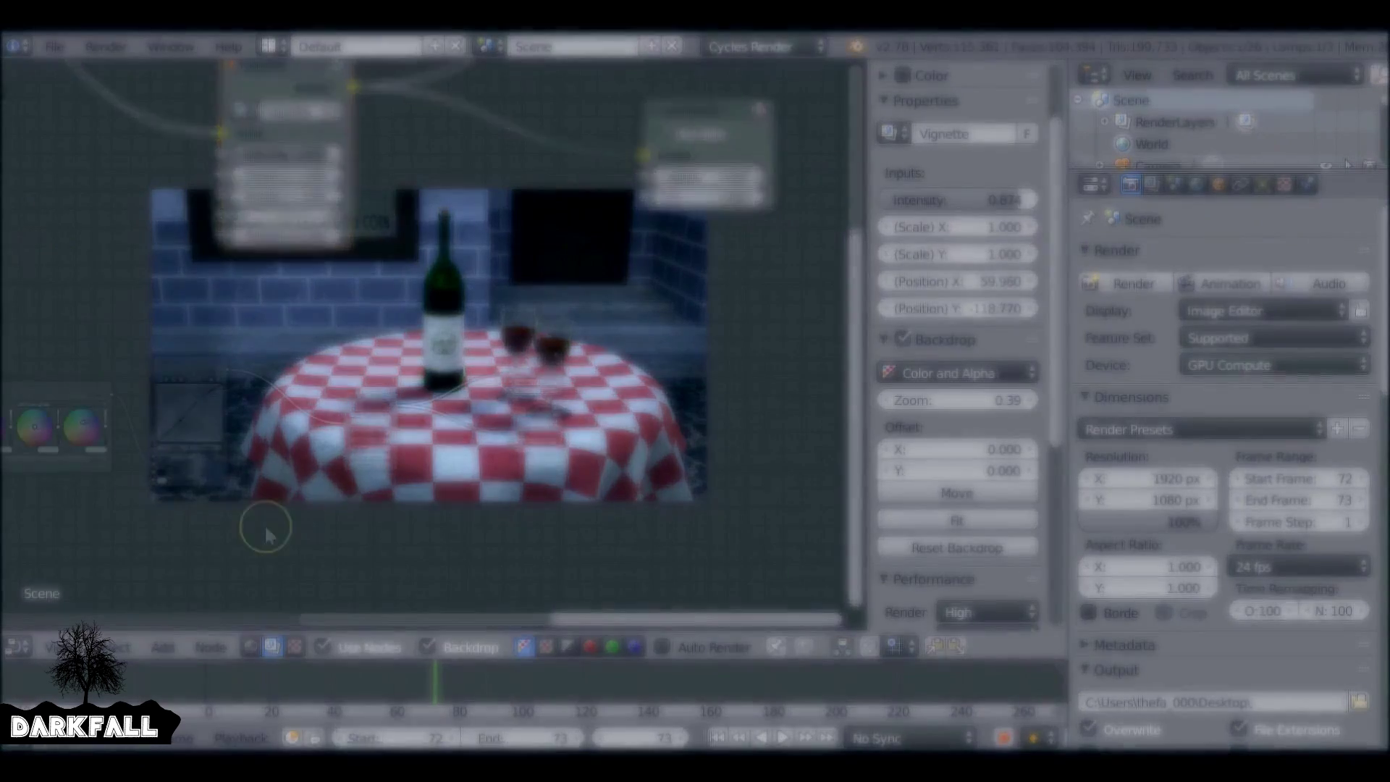
Switch the area back to the 3D viewport and save the blend file, overwriting it
{"action": "left_click", "coordinate": [16, 647]}
{"action": "left_click", "coordinate": [32, 623]}
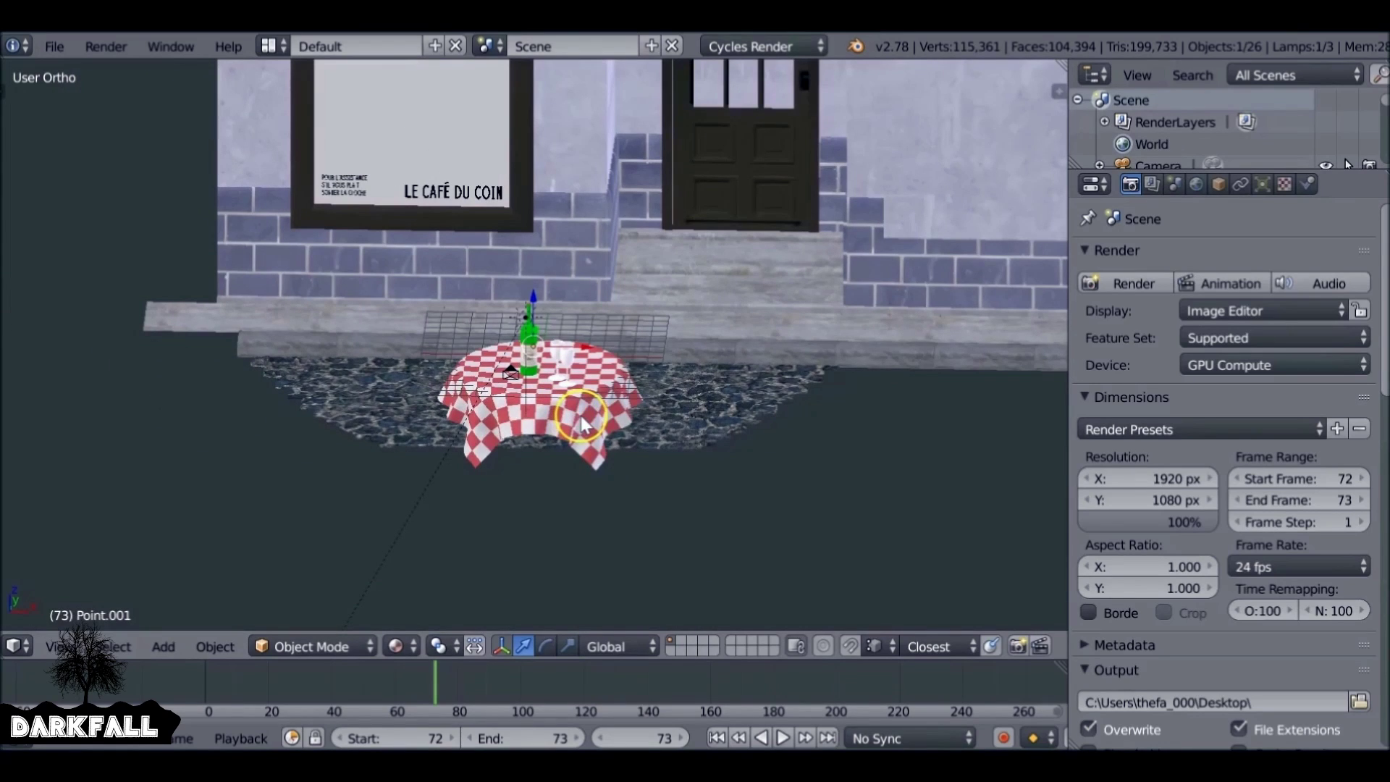
{"action": "key", "text": "ctrl+s"}
{"action": "left_click", "coordinate": [651, 390]}
Select the wine bottle and snap the 3D cursor to it
{"action": "key", "text": "shift+a"}
{"action": "mouse_move", "coordinate": [652, 396]}
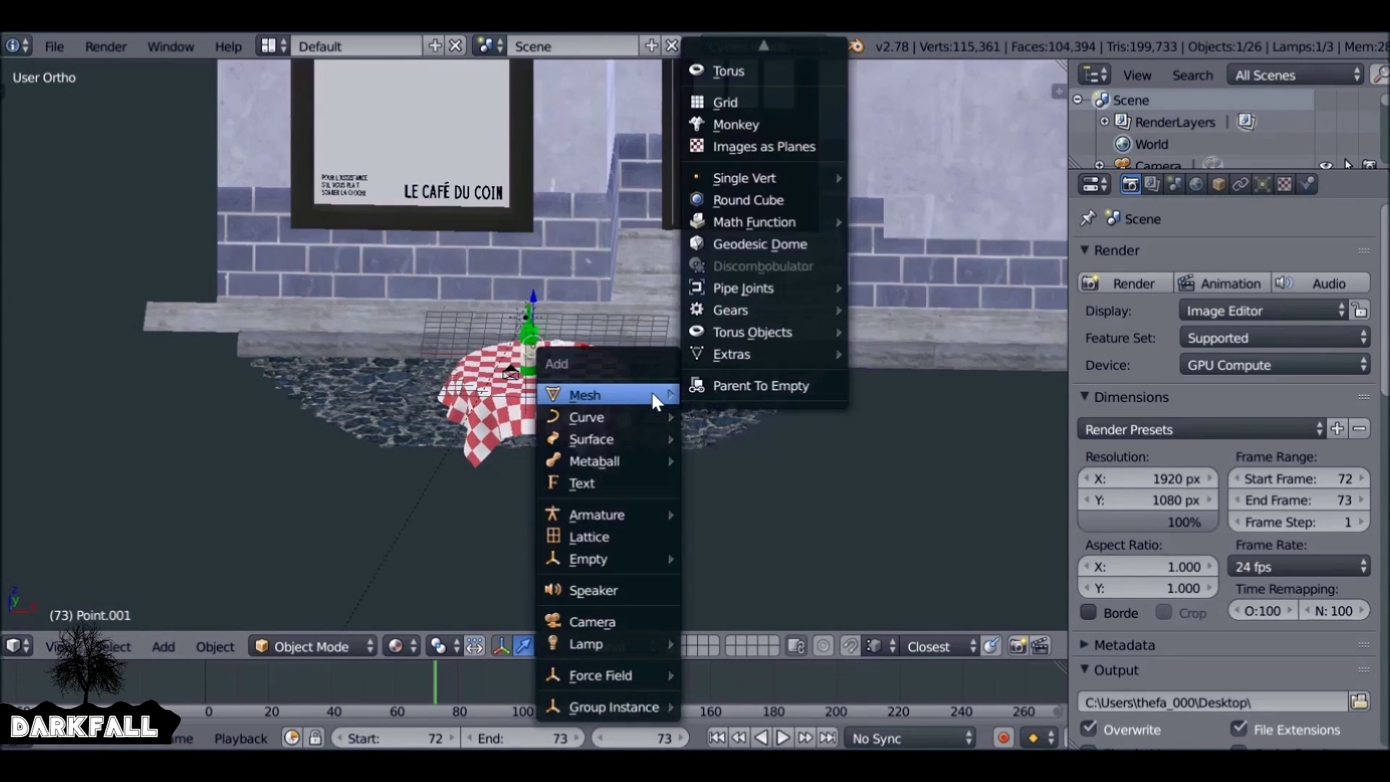
{"action": "key", "text": "Escape"}
{"action": "middle_click_drag", "start_coordinate": [584, 315], "coordinate": [435, 354]}
{"action": "right_click", "coordinate": [316, 296]}
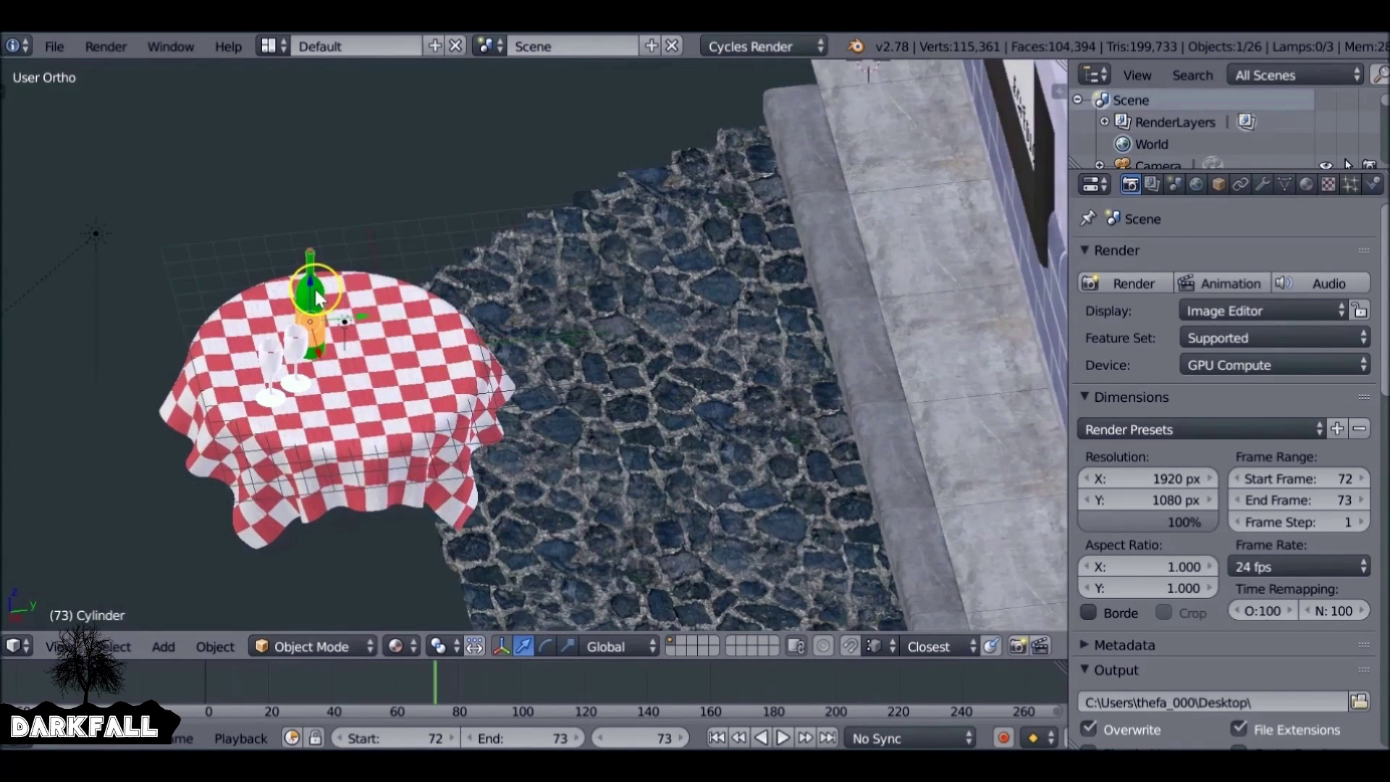
{"action": "key", "text": "space"}
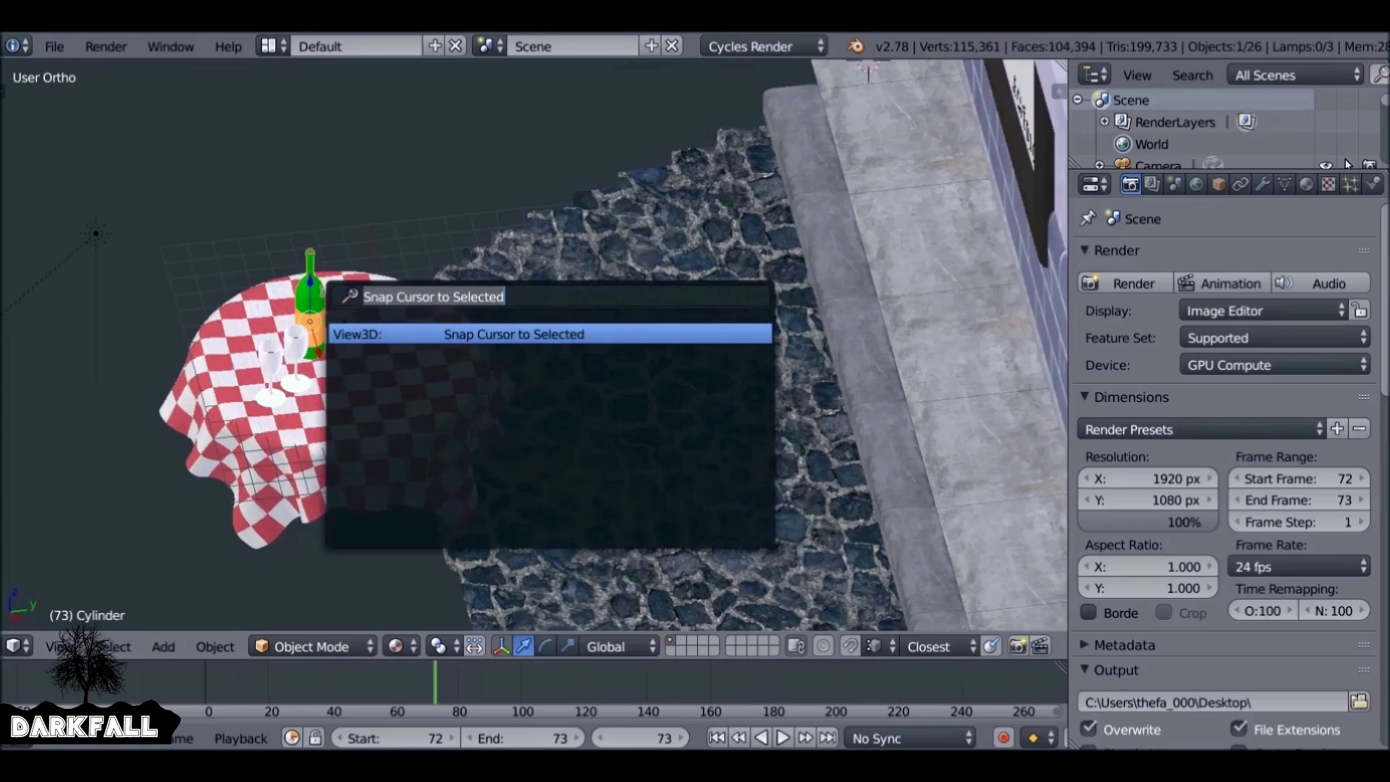
{"action": "type", "text": "snap"}
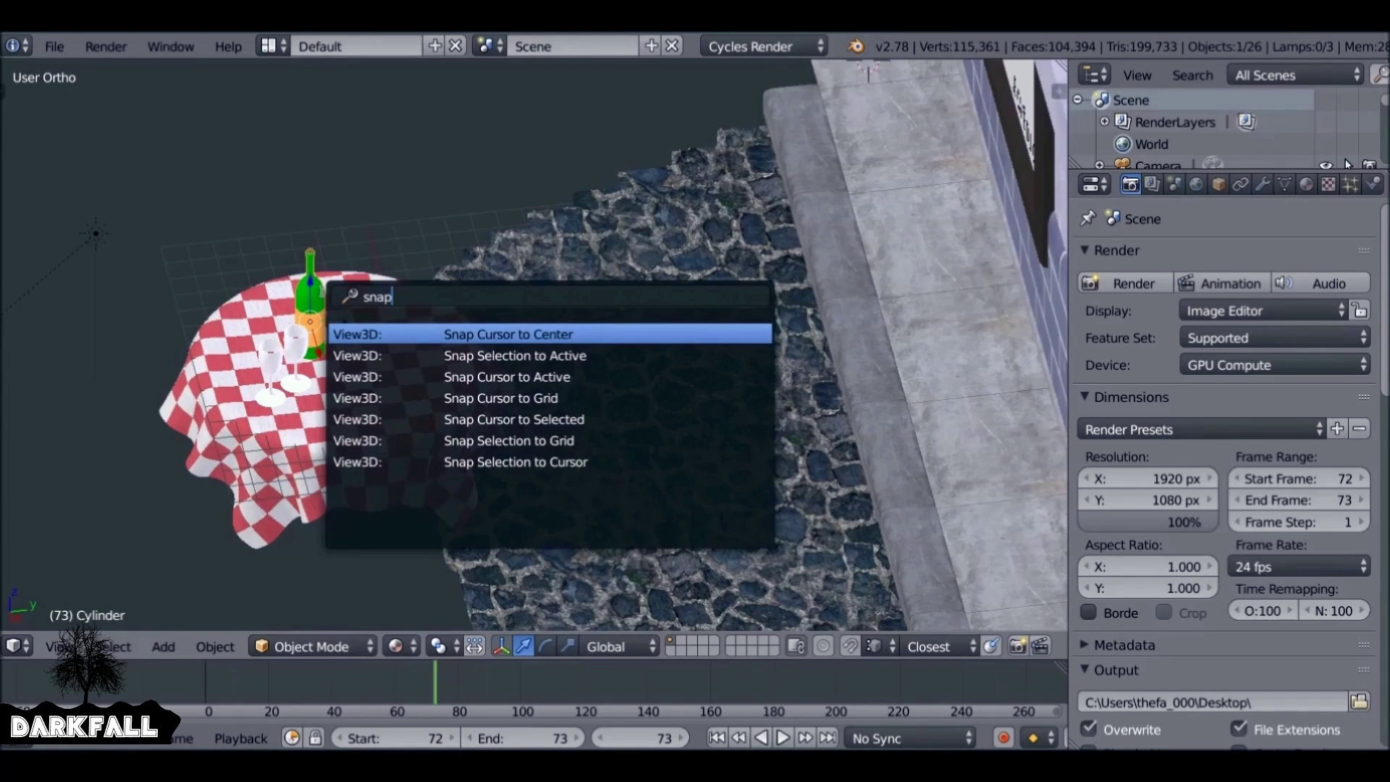
{"action": "key", "text": "Down"}
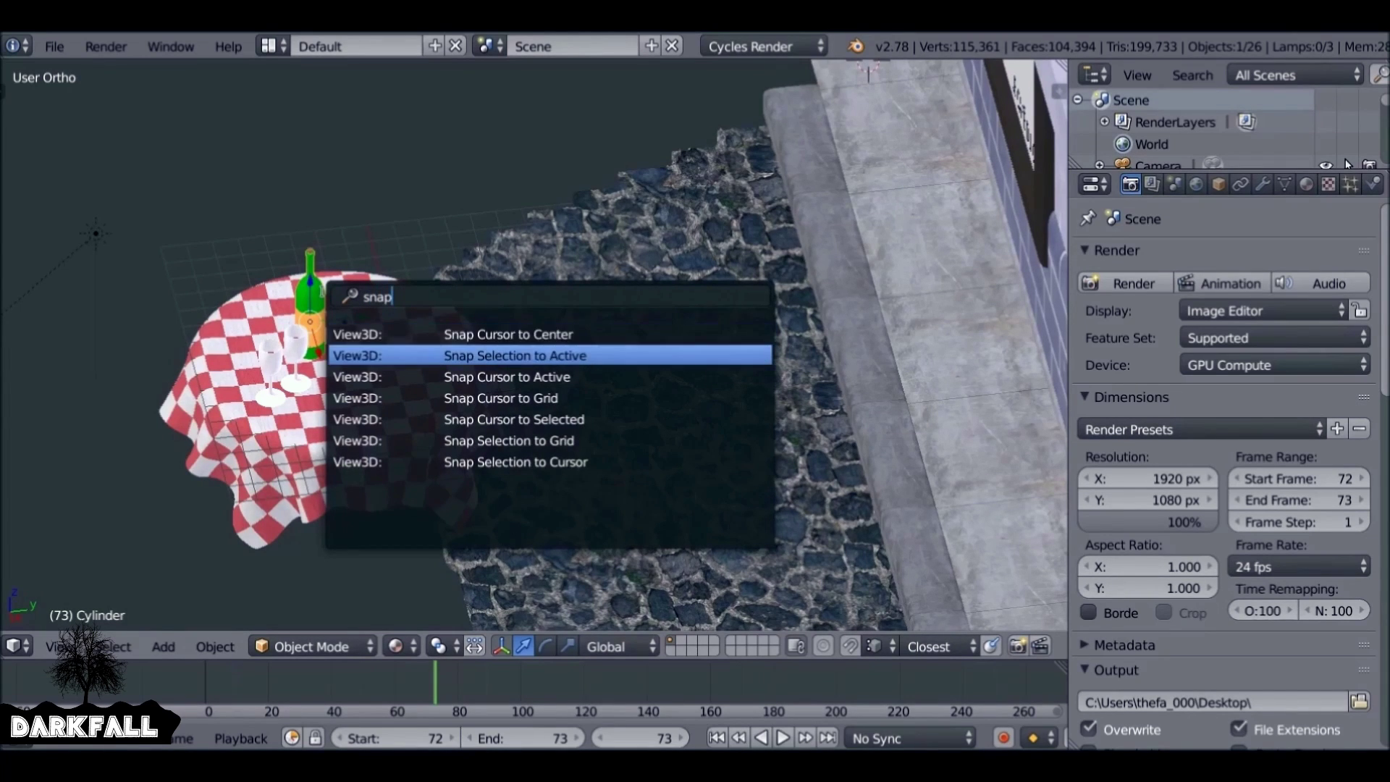
{"action": "key", "text": "Down"}
{"action": "key", "text": "Down"}
{"action": "key", "text": "Down"}
{"action": "key", "text": "Return"}
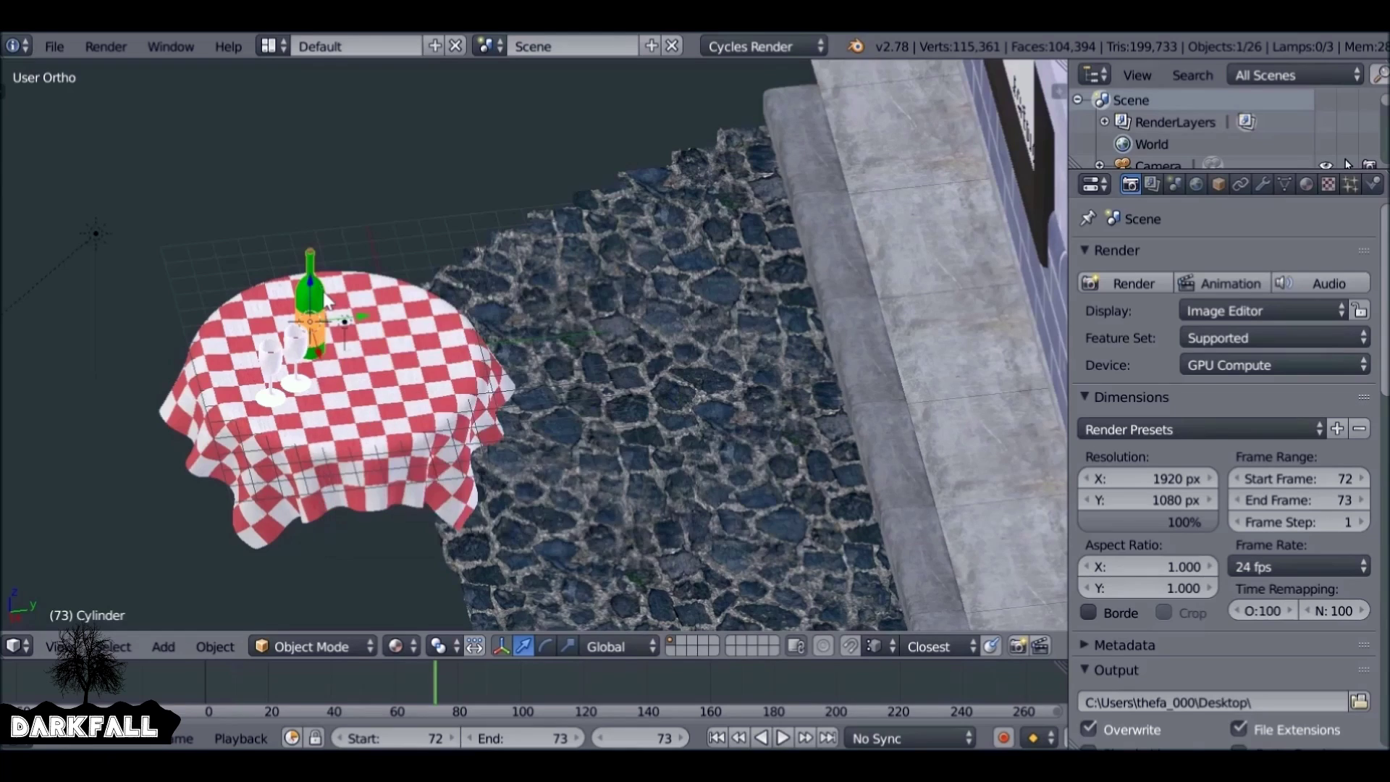
{"action": "middle_click_drag", "start_coordinate": [326, 301], "coordinate": [450, 288]}
Add a Plain Axes empty at the wine bottle and nudge it along Y
{"action": "key", "text": "shift+a"}
{"action": "mouse_move", "coordinate": [442, 354]}
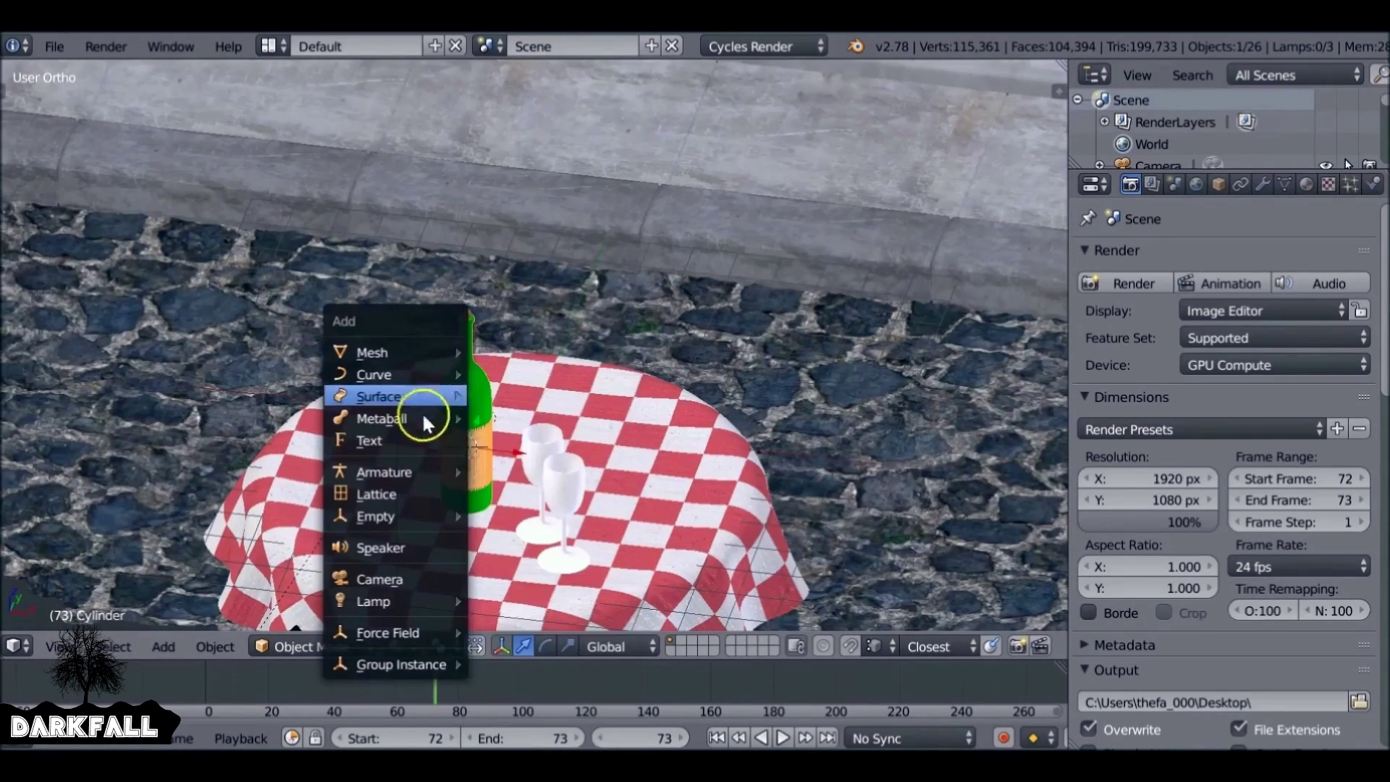
{"action": "mouse_move", "coordinate": [362, 516]}
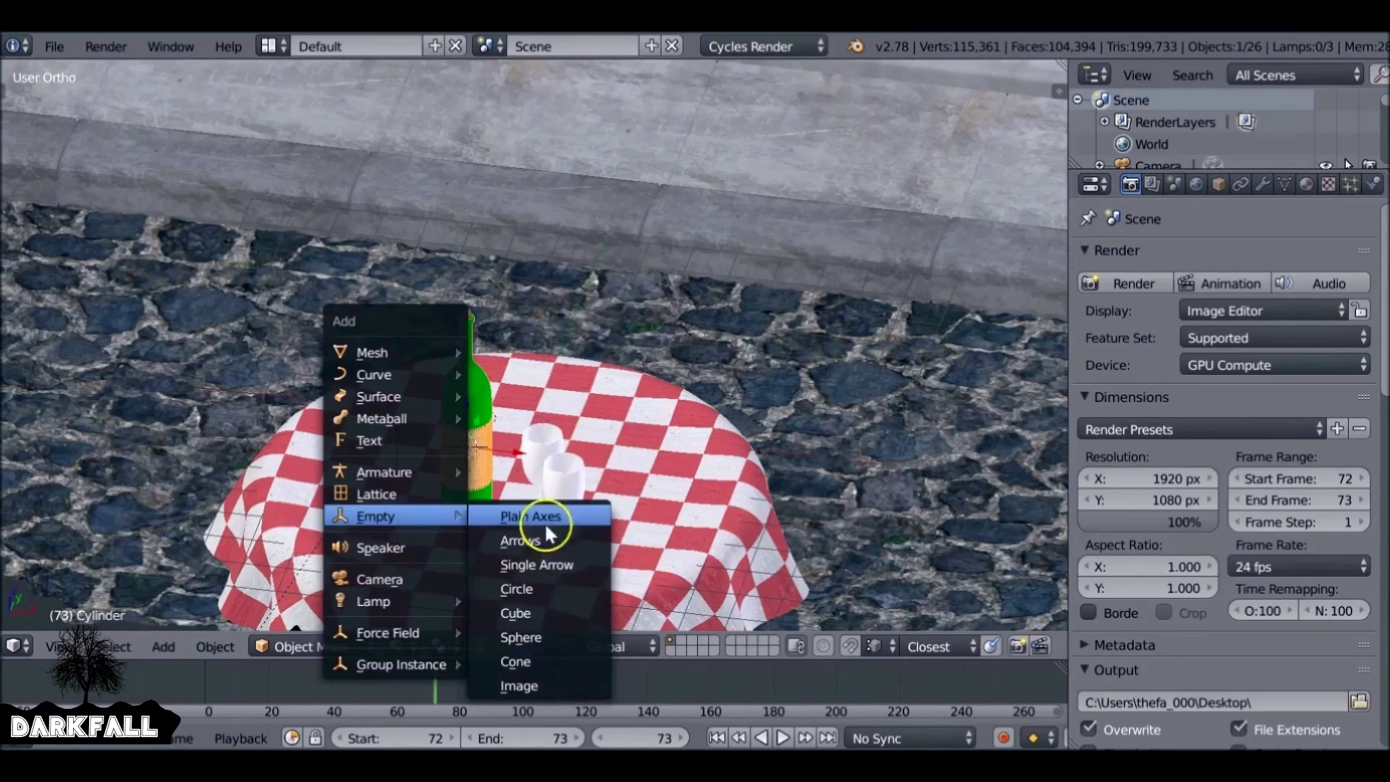
{"action": "left_click", "coordinate": [572, 523]}
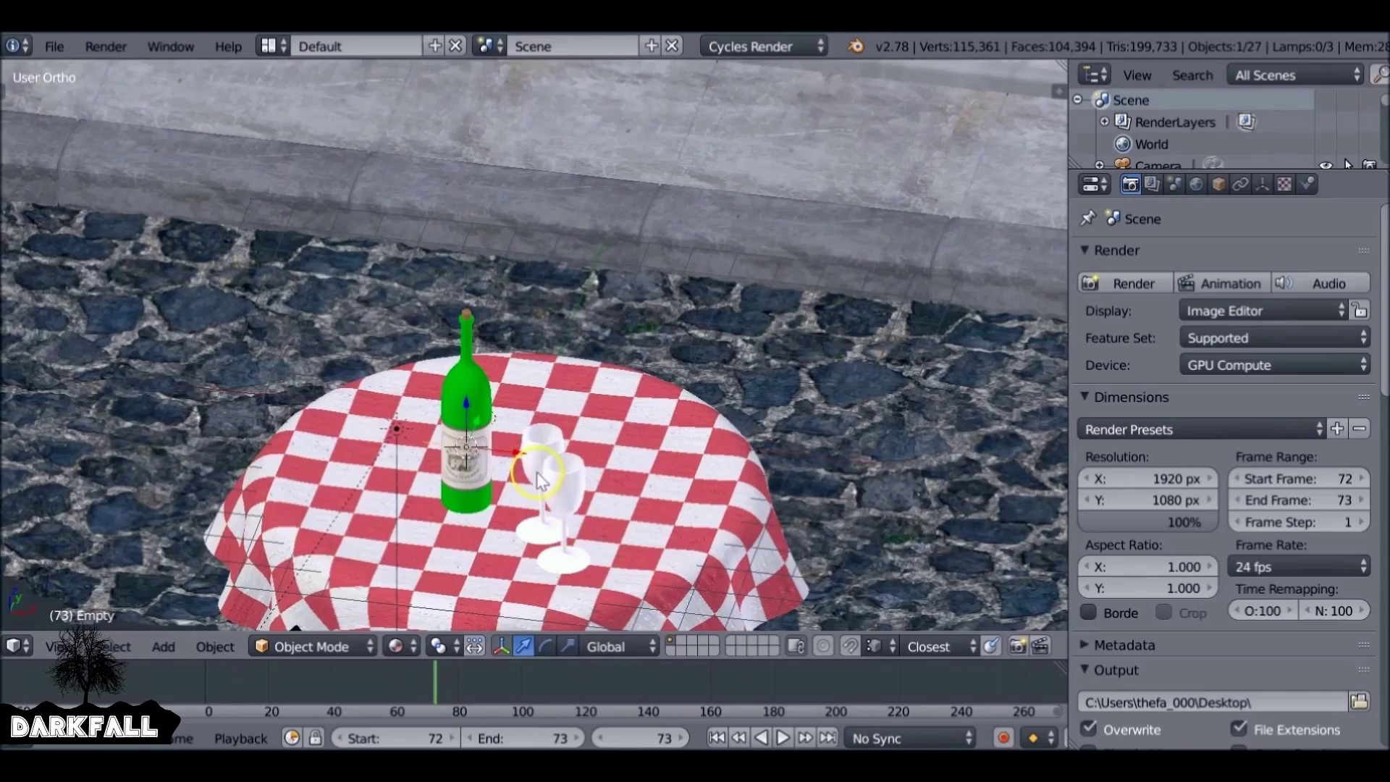
{"action": "middle_click_drag", "start_coordinate": [540, 481], "coordinate": [510, 292]}
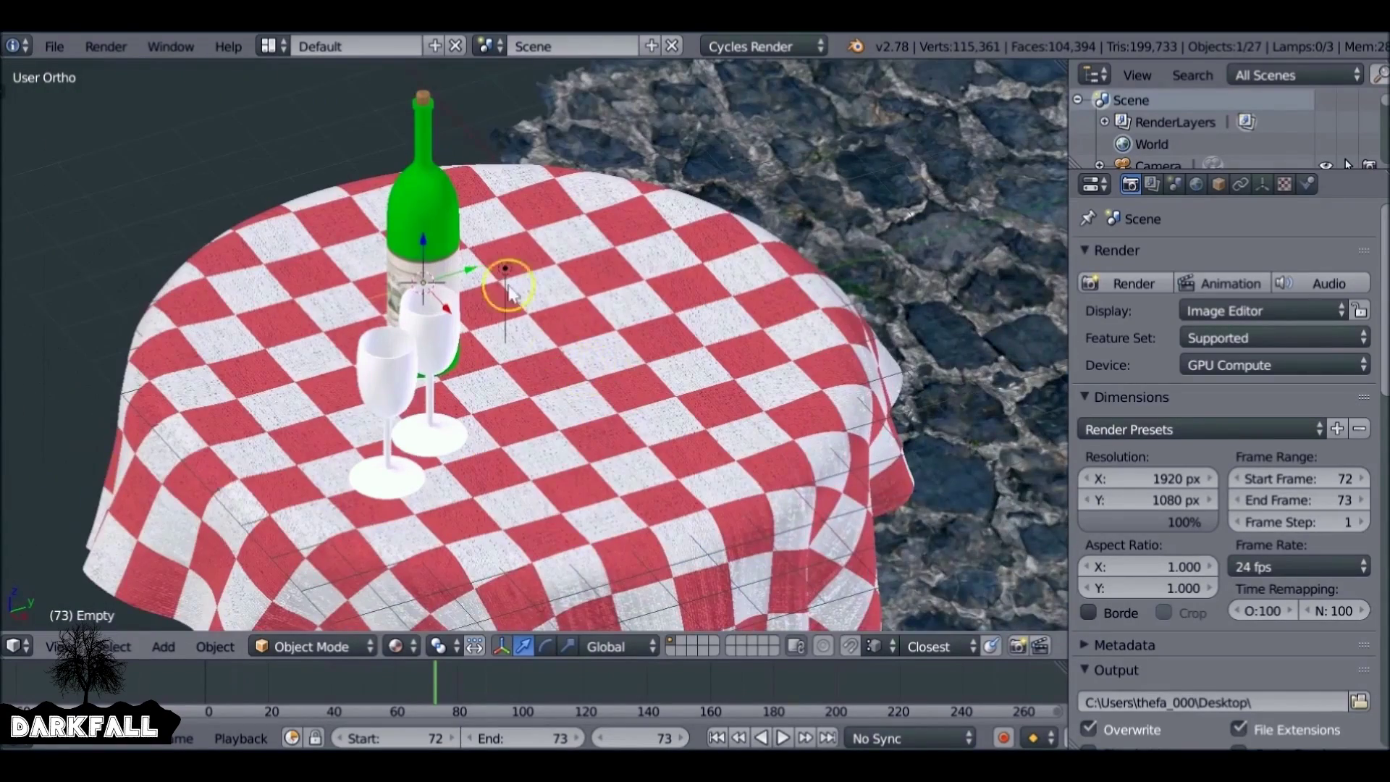
{"action": "left_click_drag", "start_coordinate": [469, 275], "coordinate": [460, 281]}
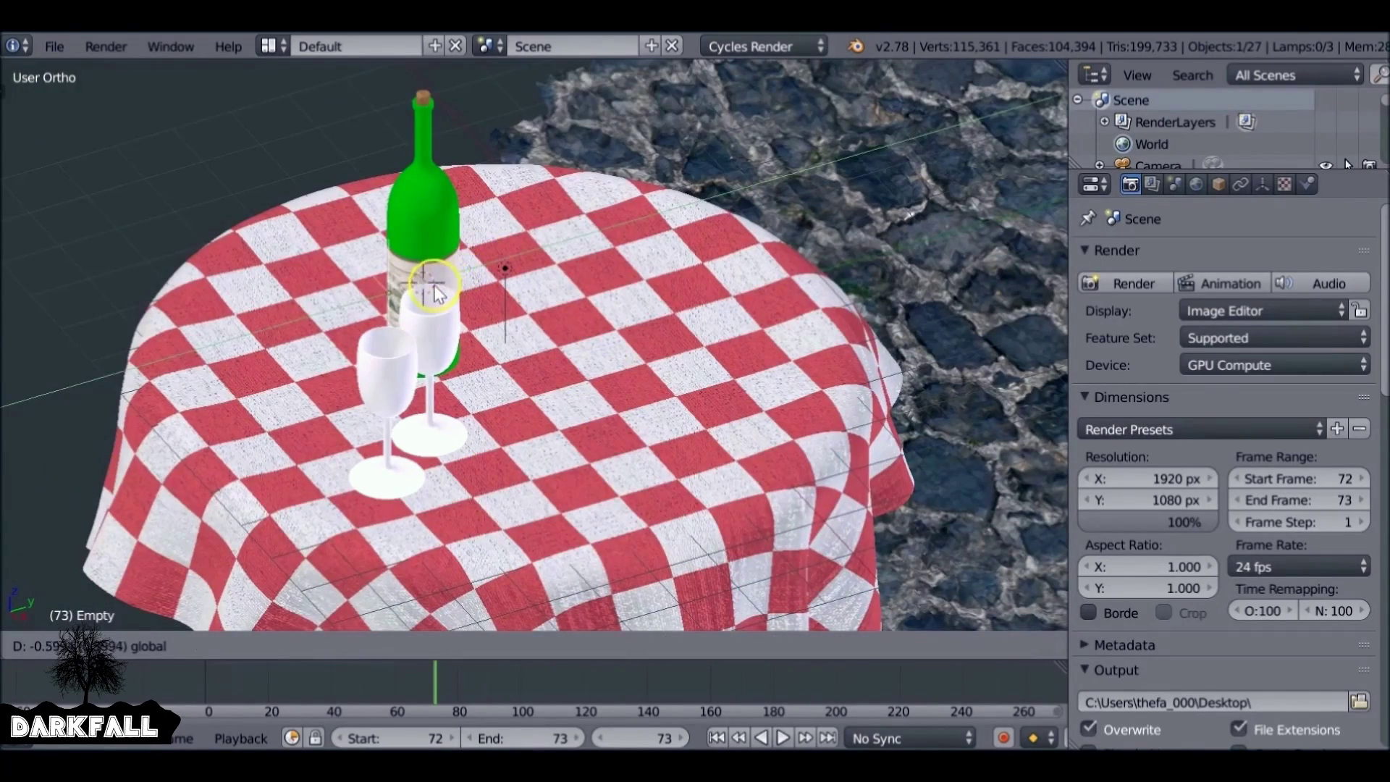
{"action": "left_click", "coordinate": [433, 291]}
From the camera view, move the empty along X to sit beside the bottle toward the glasses
{"action": "key", "text": "KP_0"}
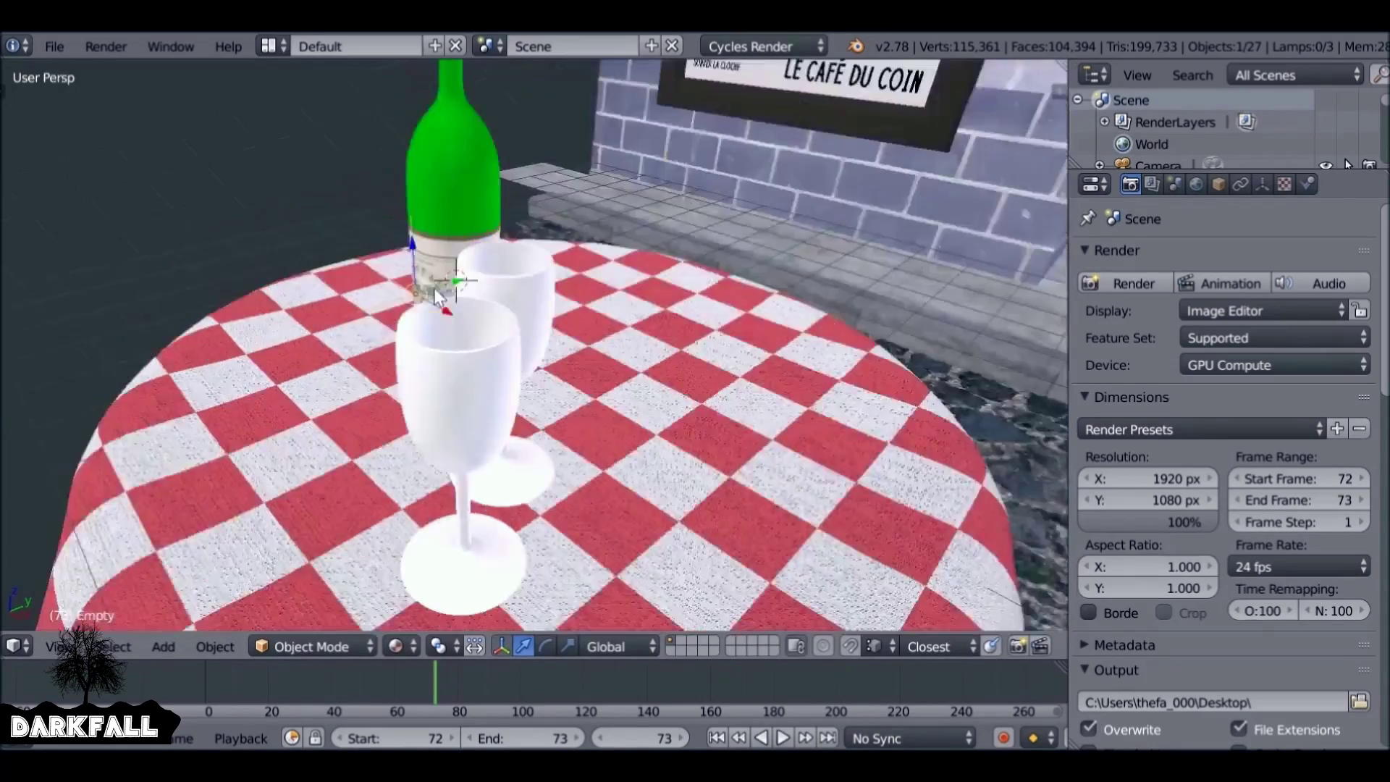
{"action": "scroll", "coordinate": [435, 289], "scroll_direction": "up", "scroll_amount": 5}
{"action": "scroll", "coordinate": [498, 356], "scroll_direction": "up", "scroll_amount": 5}
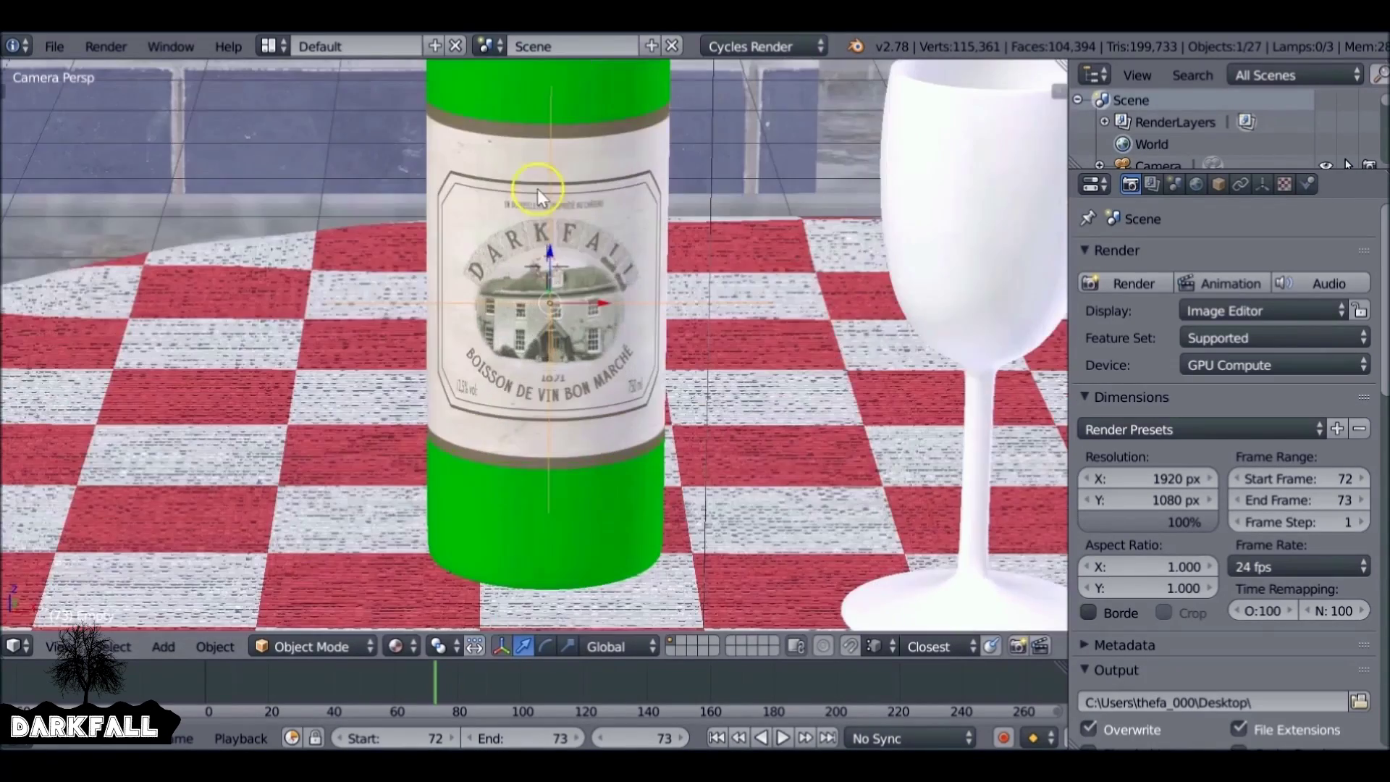
{"action": "scroll", "coordinate": [576, 240], "scroll_direction": "down", "scroll_amount": 5}
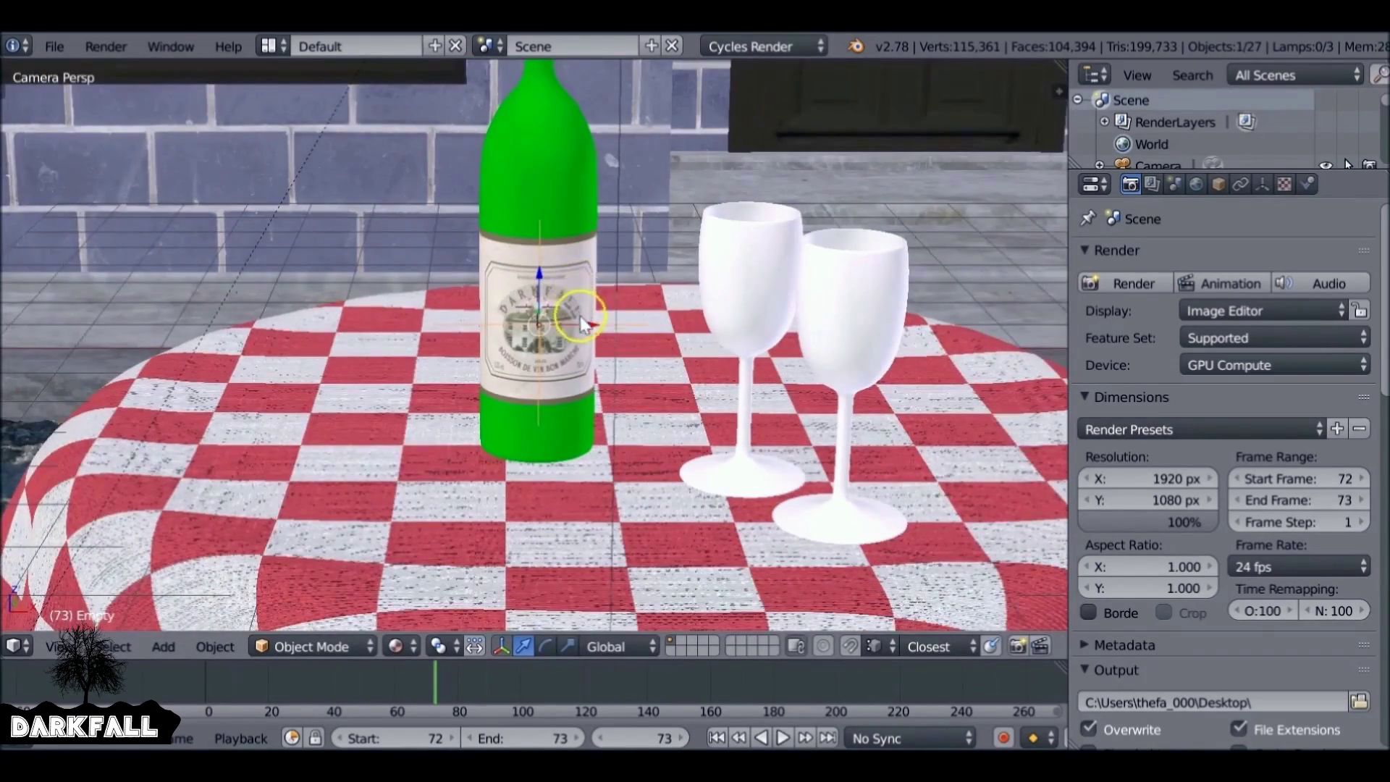
{"action": "key", "text": "g"}
{"action": "key", "text": "x"}
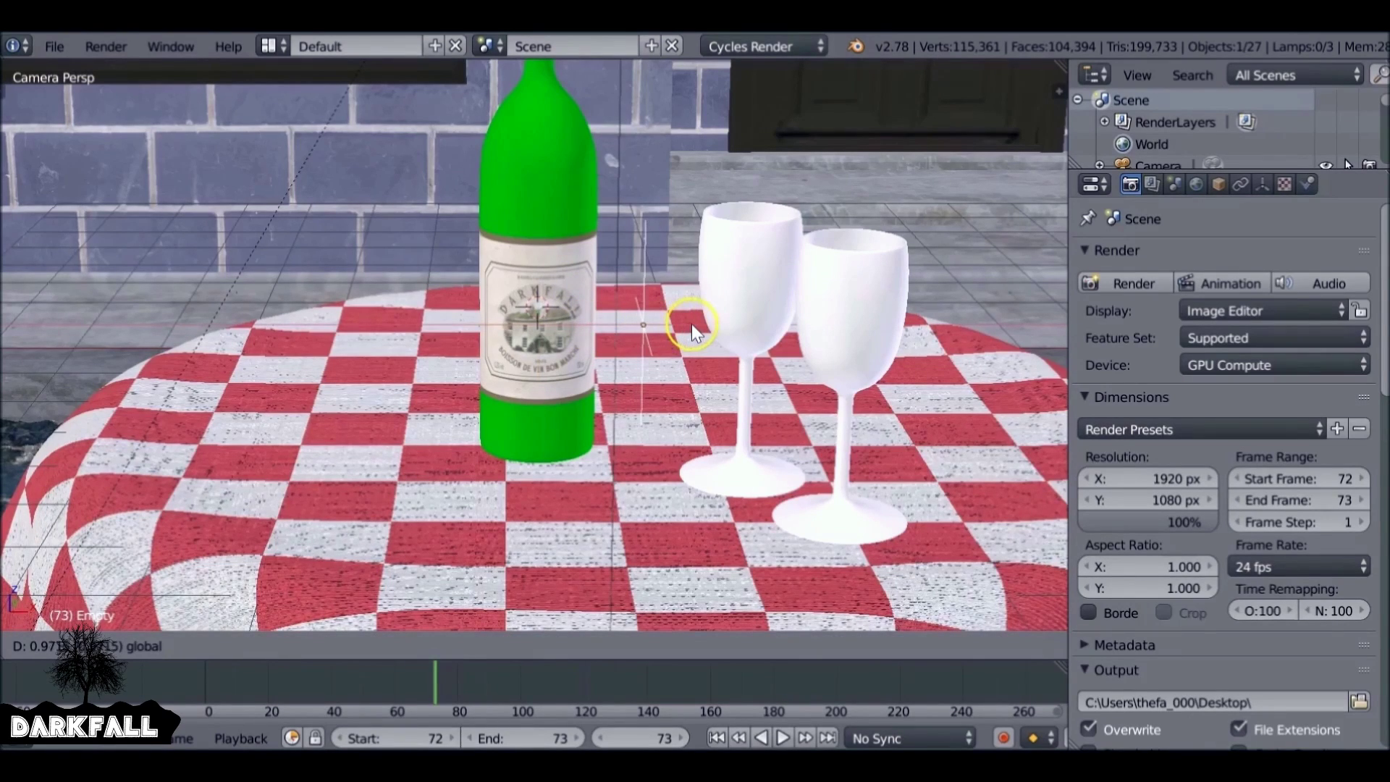
{"action": "left_click", "coordinate": [691, 325]}
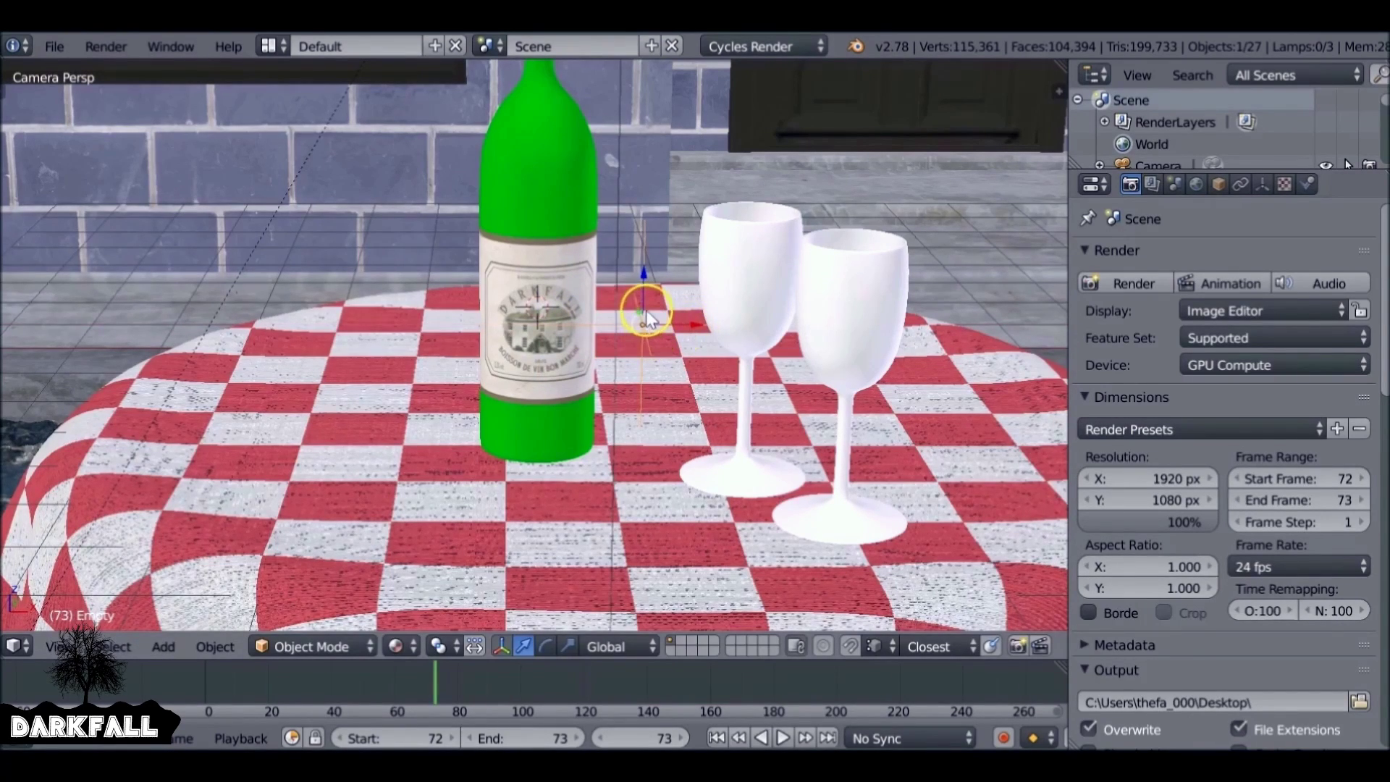
{"action": "key", "text": "g"}
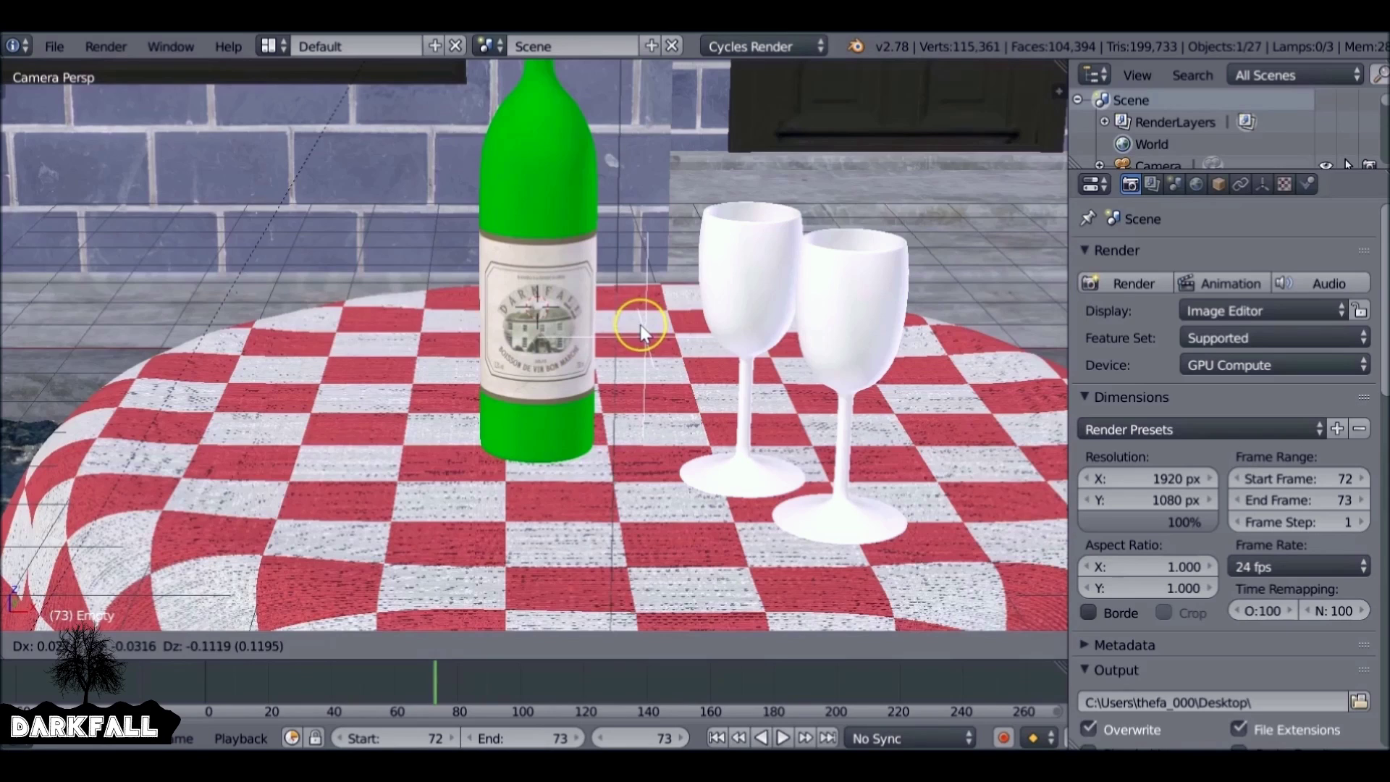
{"action": "left_click", "coordinate": [644, 334]}
{"action": "left_click_drag", "start_coordinate": [640, 324], "coordinate": [643, 335]}
{"action": "middle_click_drag", "start_coordinate": [648, 286], "coordinate": [568, 341]}
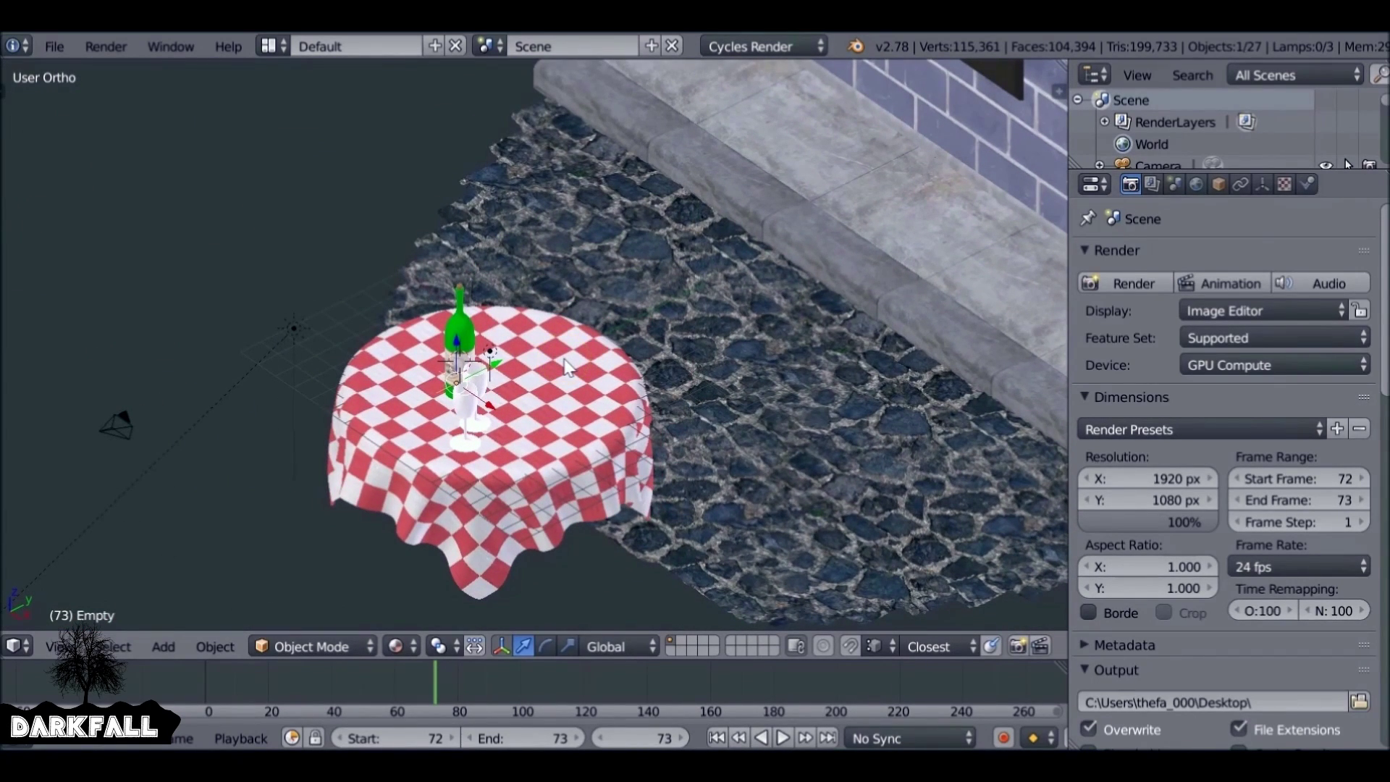
Scale the empty up to about 12.78 and select the scene camera
{"action": "key", "text": "s"}
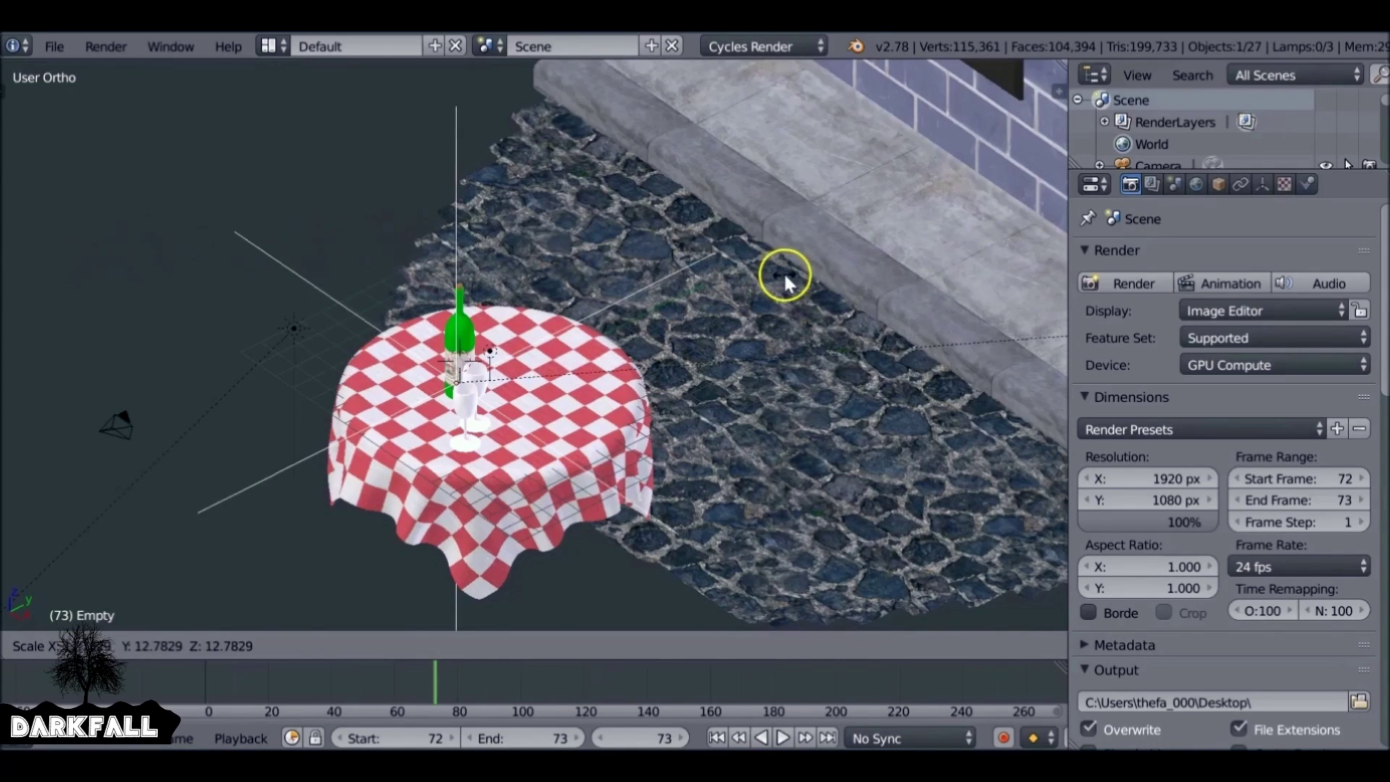
{"action": "left_click", "coordinate": [784, 272]}
{"action": "middle_click_drag", "start_coordinate": [558, 302], "coordinate": [833, 341]}
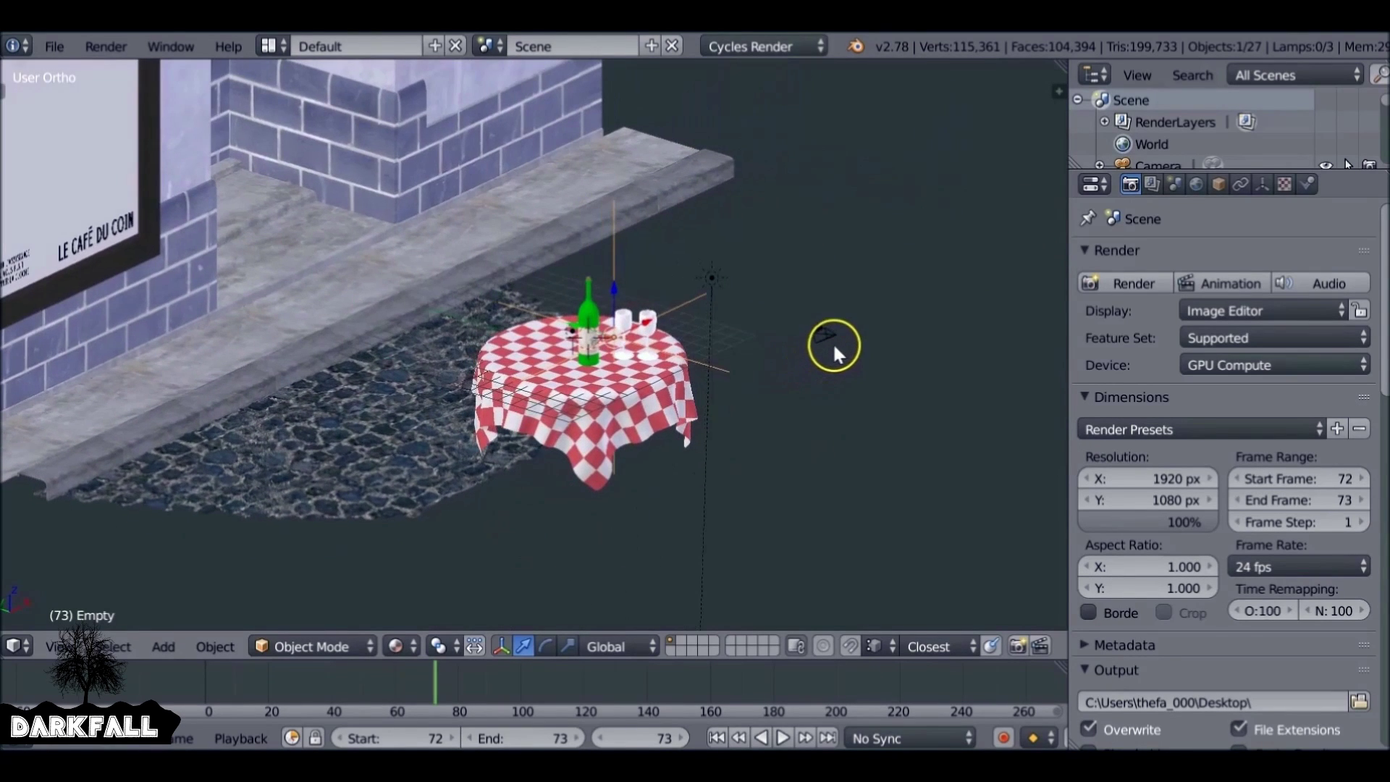
{"action": "right_click", "coordinate": [828, 332]}
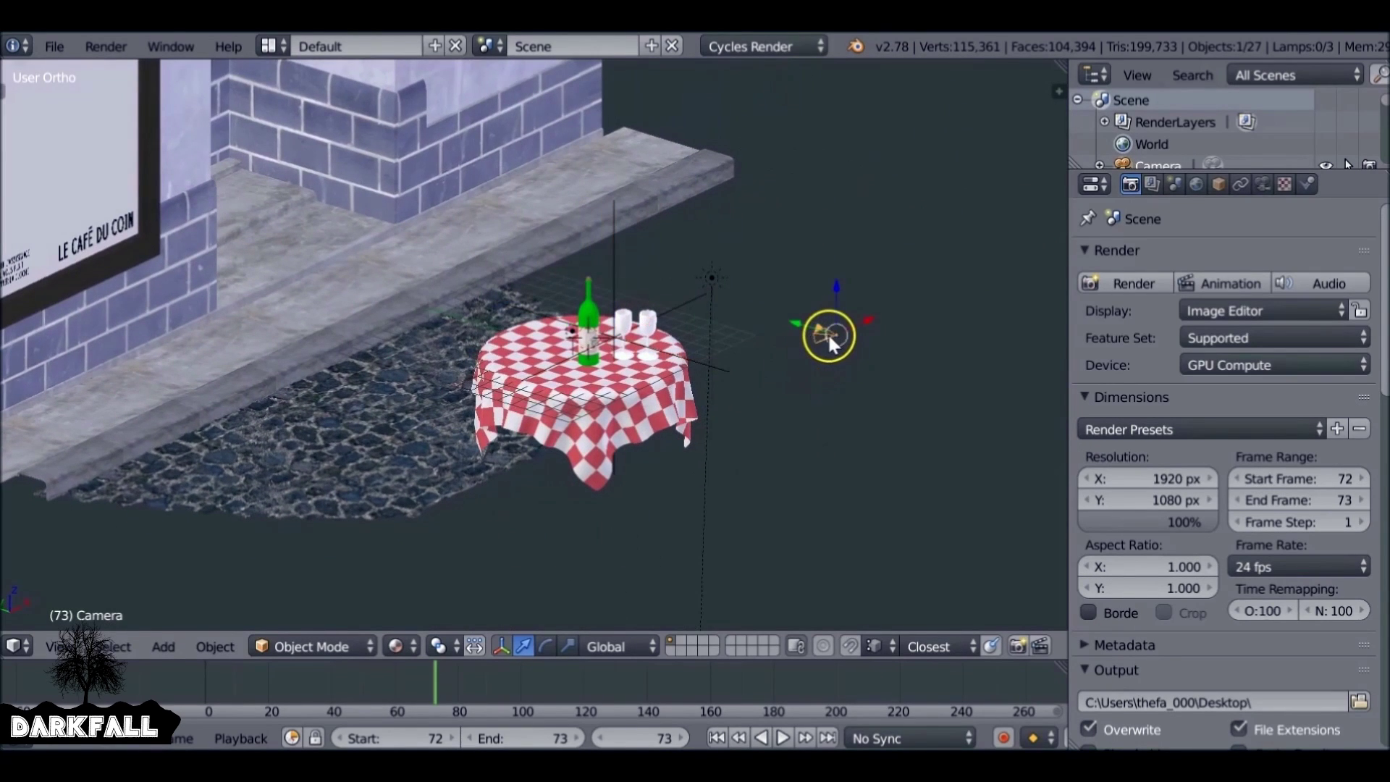
Show the camera's lens settings, enable limits display, and open the Depth of Field panel
{"action": "left_click", "coordinate": [1264, 185]}
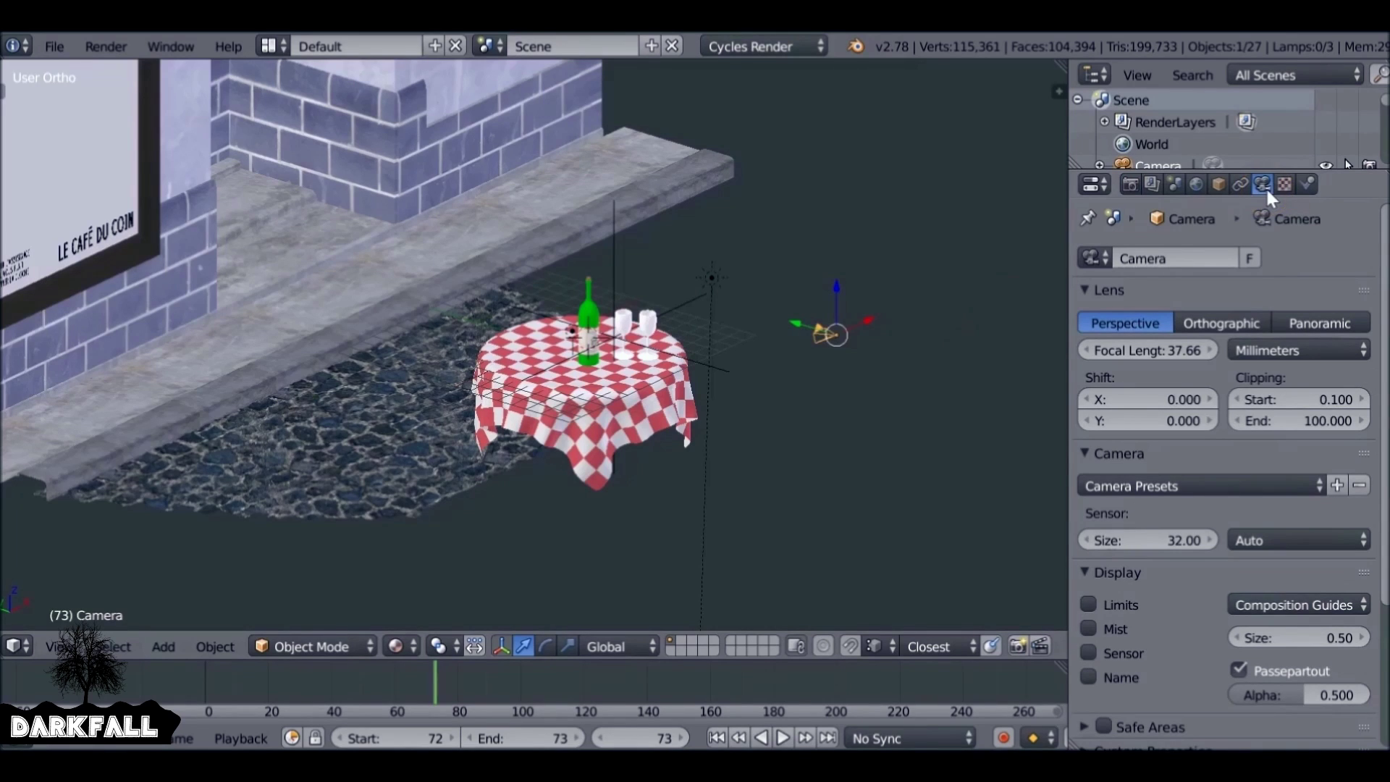
{"action": "left_click", "coordinate": [1088, 604]}
{"action": "middle_click_drag", "start_coordinate": [767, 450], "coordinate": [795, 417]}
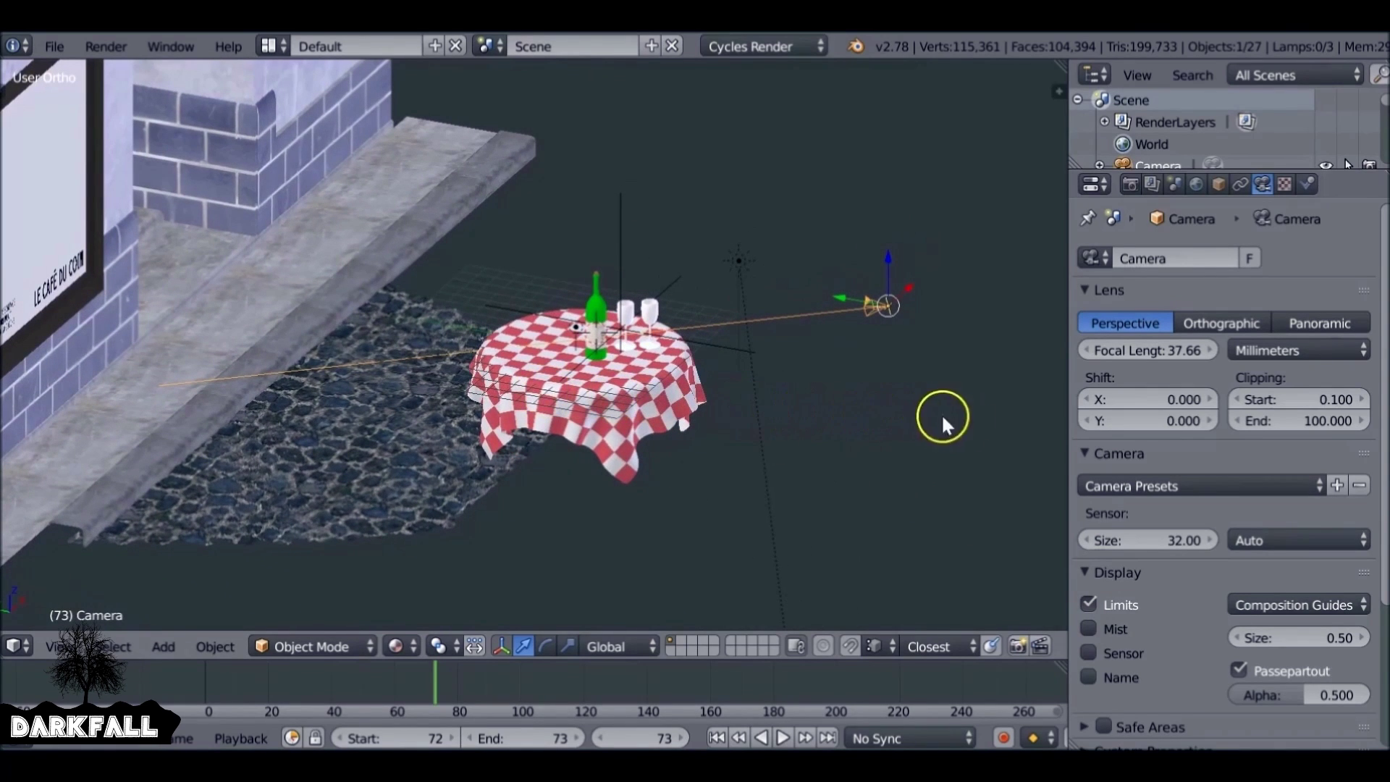
{"action": "scroll", "coordinate": [1202, 470], "scroll_direction": "down", "scroll_amount": 5}
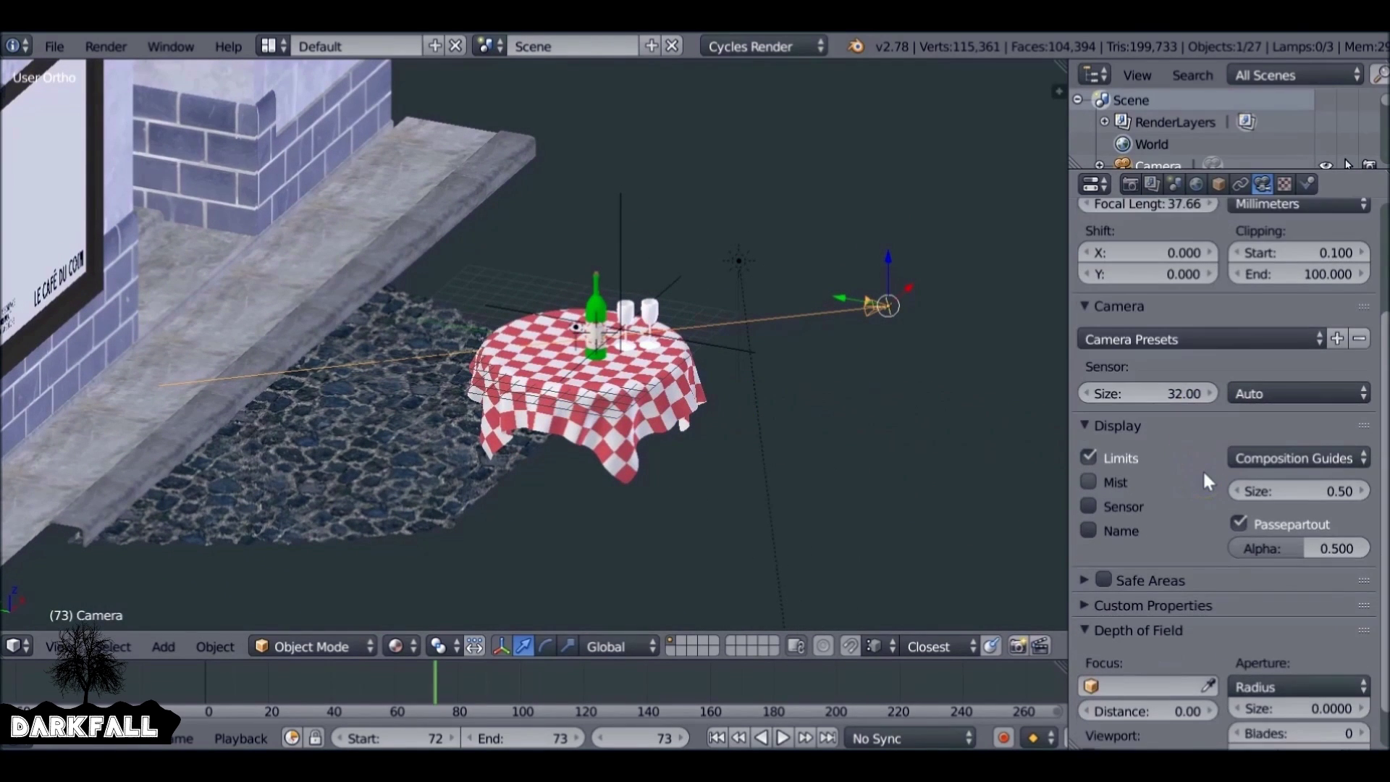
{"action": "scroll", "coordinate": [1205, 476], "scroll_direction": "down", "scroll_amount": 2}
{"action": "left_click", "coordinate": [1161, 524]}
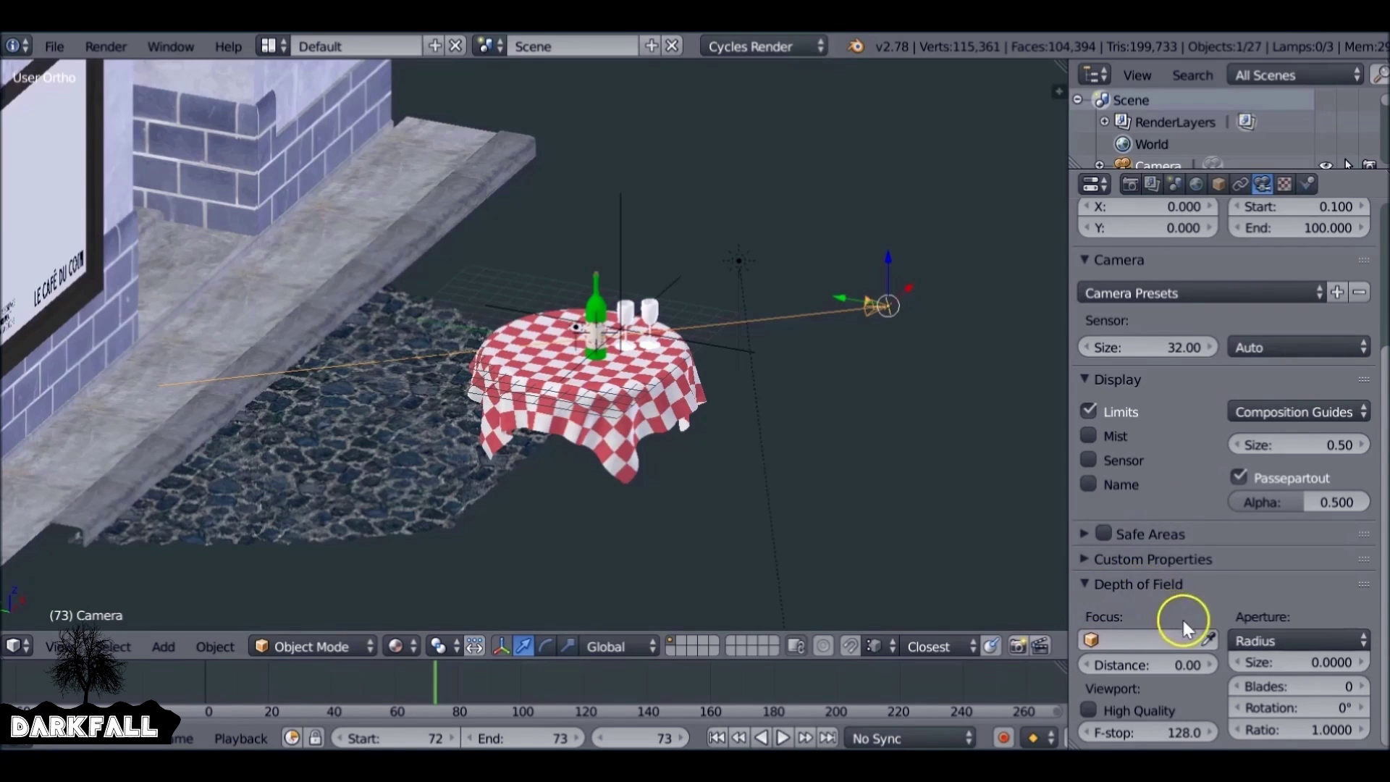
{"action": "left_click", "coordinate": [1127, 638]}
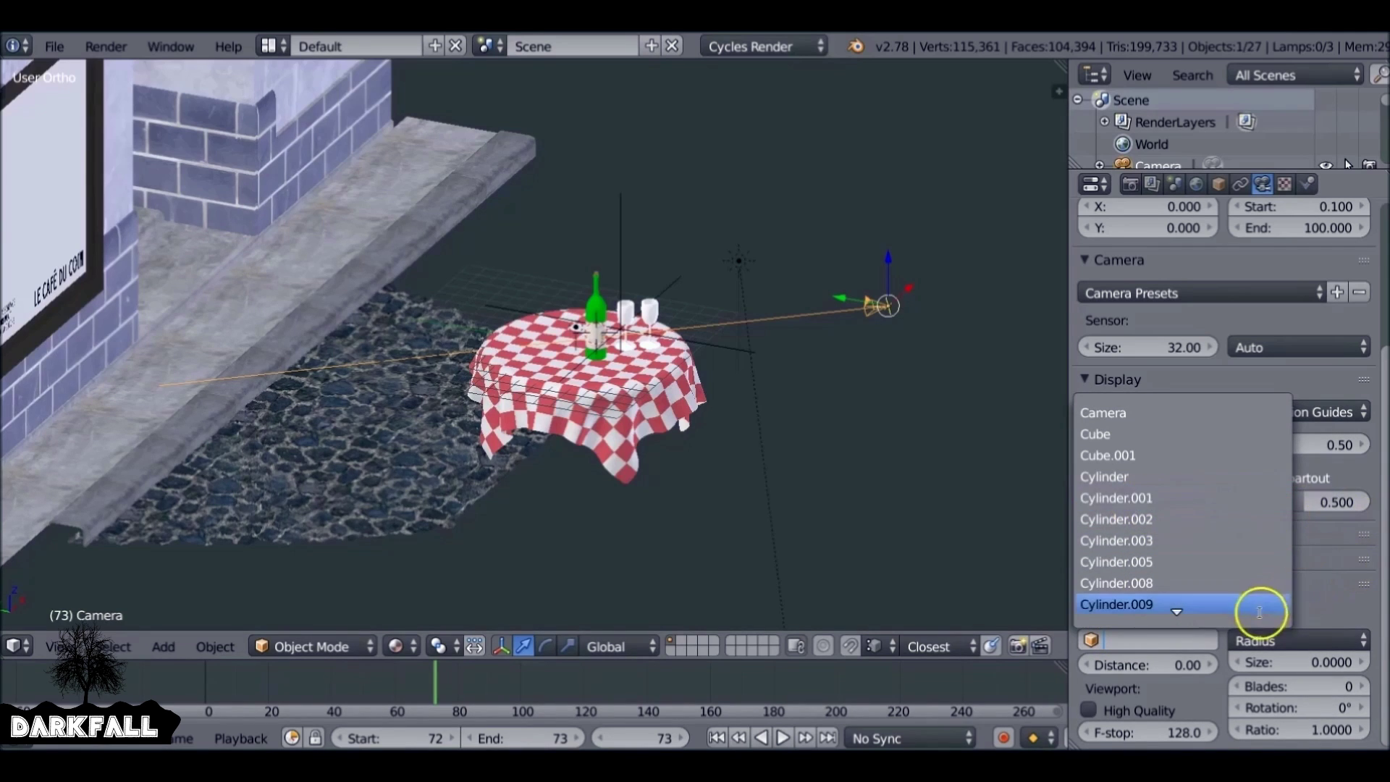
Use the Focus eyedropper to pick the Empty as the depth of field target
{"action": "left_click", "coordinate": [1308, 601]}
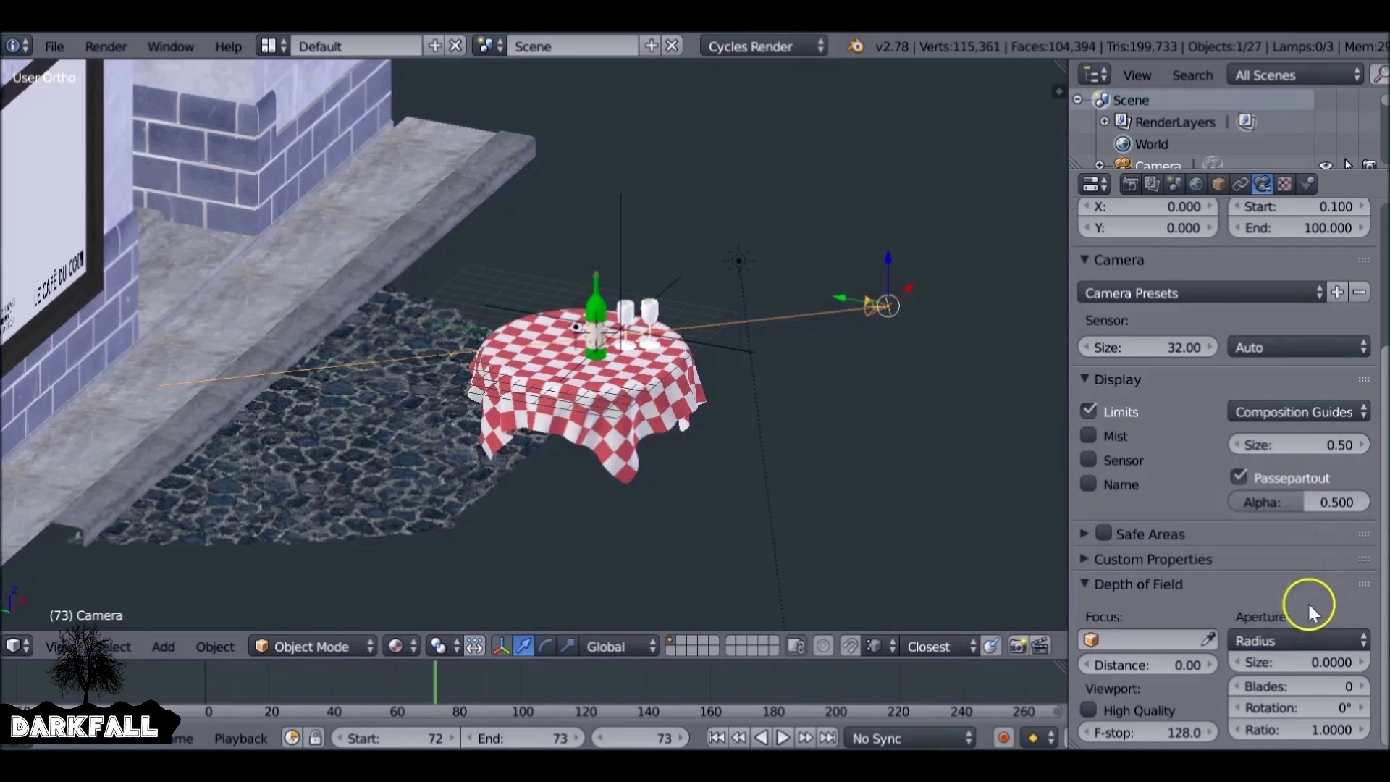
{"action": "left_click", "coordinate": [1208, 640]}
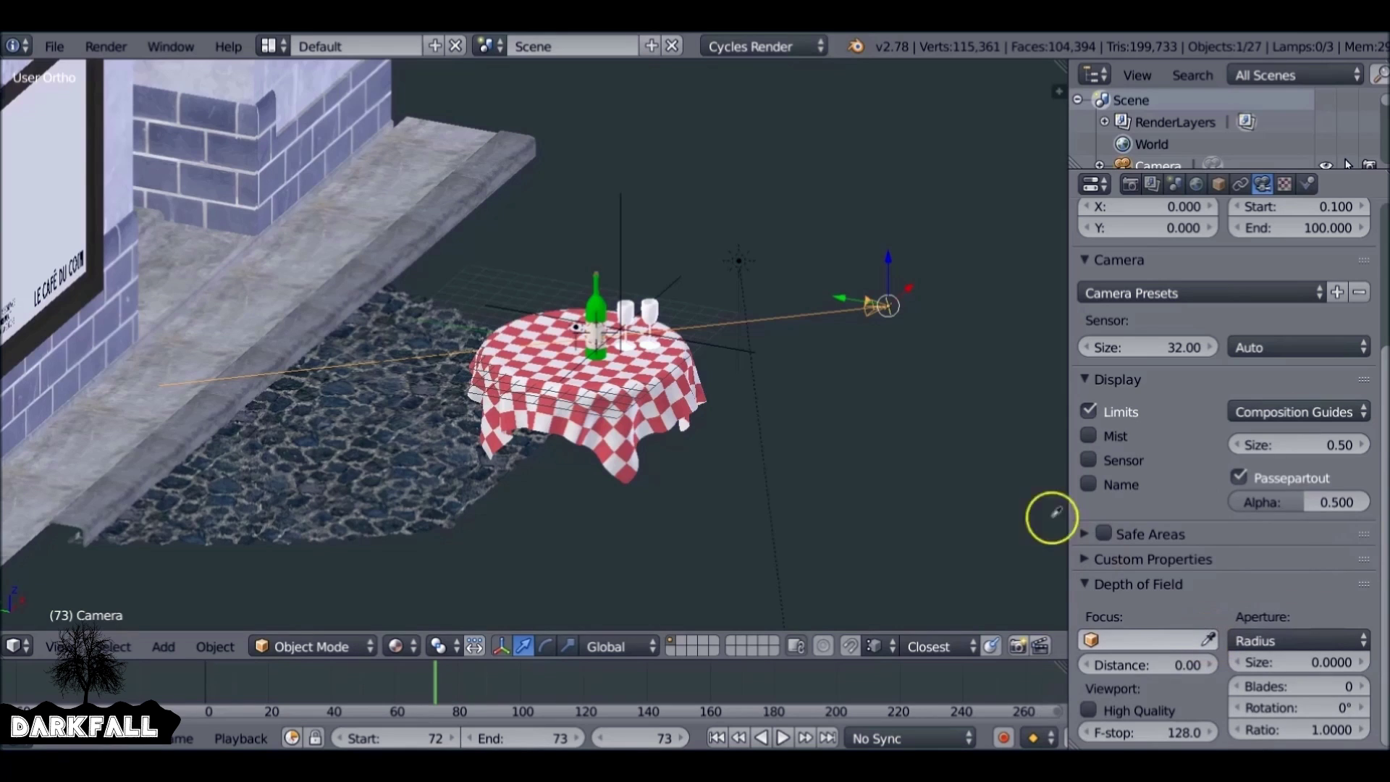
{"action": "left_click", "coordinate": [628, 213]}
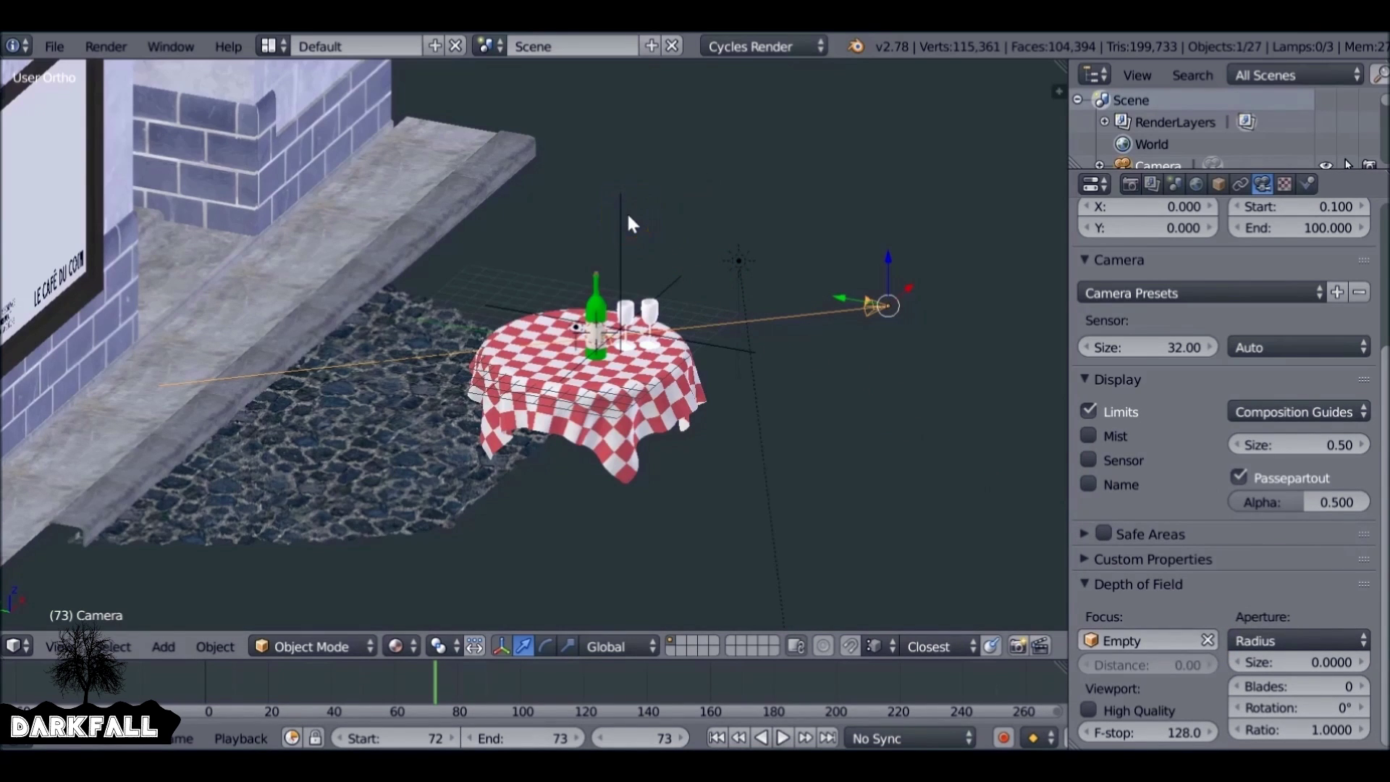
{"action": "middle_click_drag", "start_coordinate": [624, 309], "coordinate": [776, 285]}
{"action": "scroll", "coordinate": [723, 320], "scroll_direction": "up", "scroll_amount": 6}
{"action": "scroll", "coordinate": [820, 344], "scroll_direction": "up", "scroll_amount": 2}
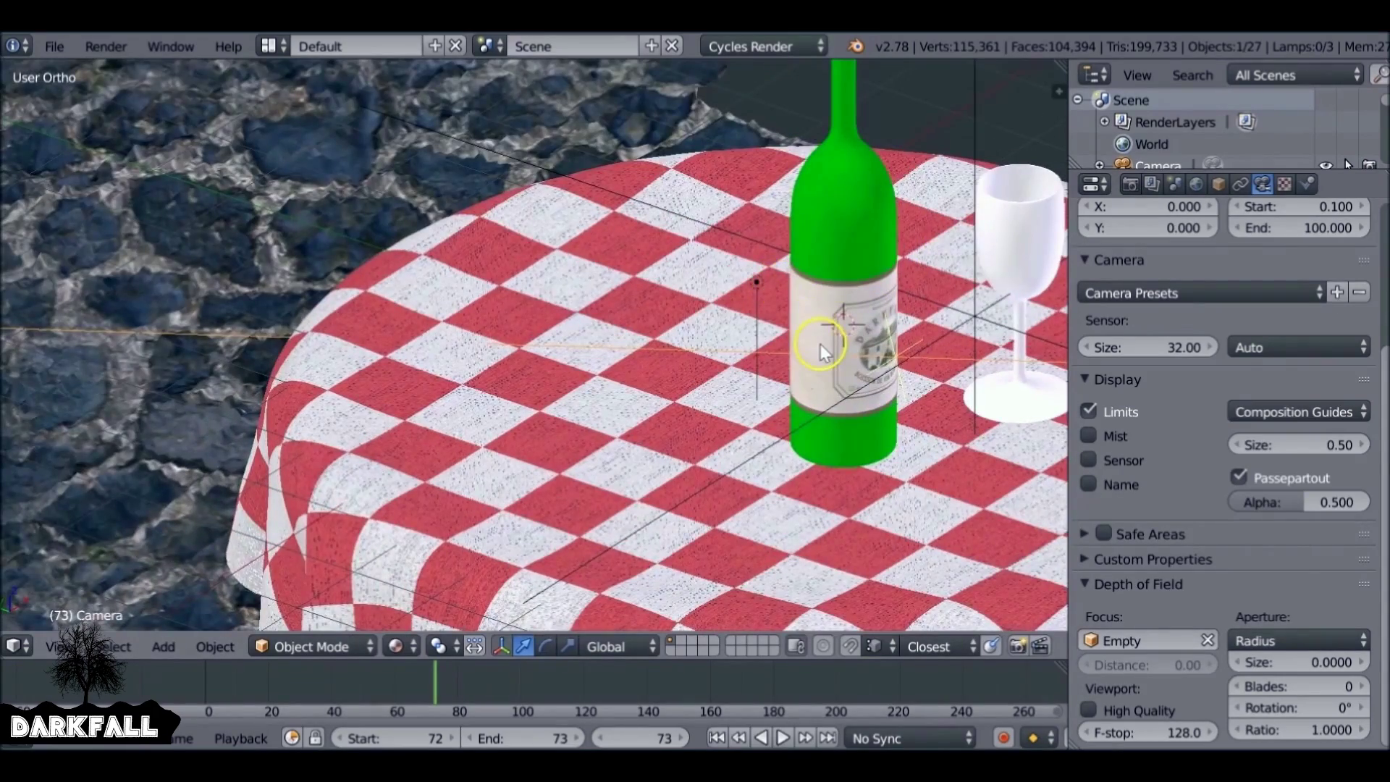
{"action": "middle_click_drag", "start_coordinate": [820, 345], "coordinate": [518, 311]}
{"action": "scroll", "coordinate": [612, 311], "scroll_direction": "up", "scroll_amount": 2}
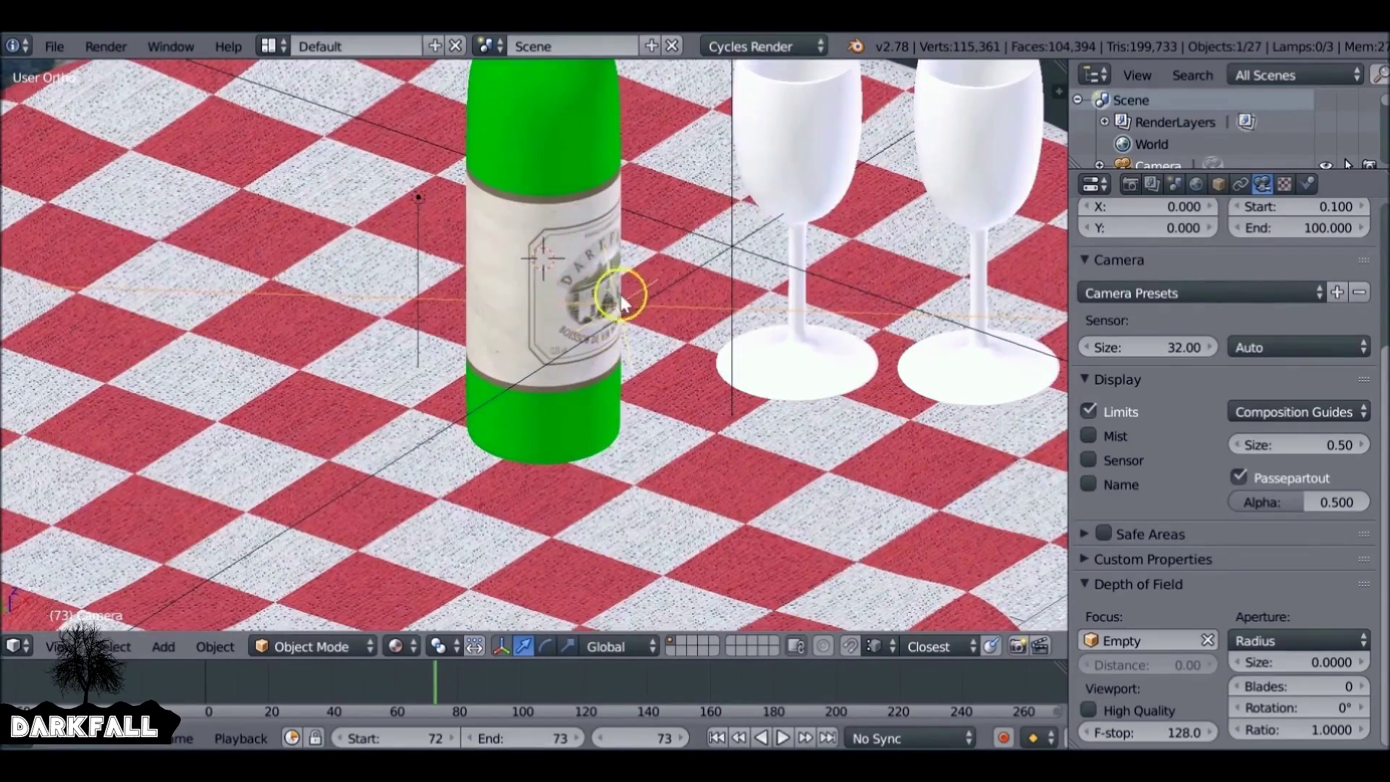
Clear the focus object and re-pick the Empty as the camera's focus target
{"action": "left_click", "coordinate": [1208, 640]}
{"action": "left_click", "coordinate": [1208, 640]}
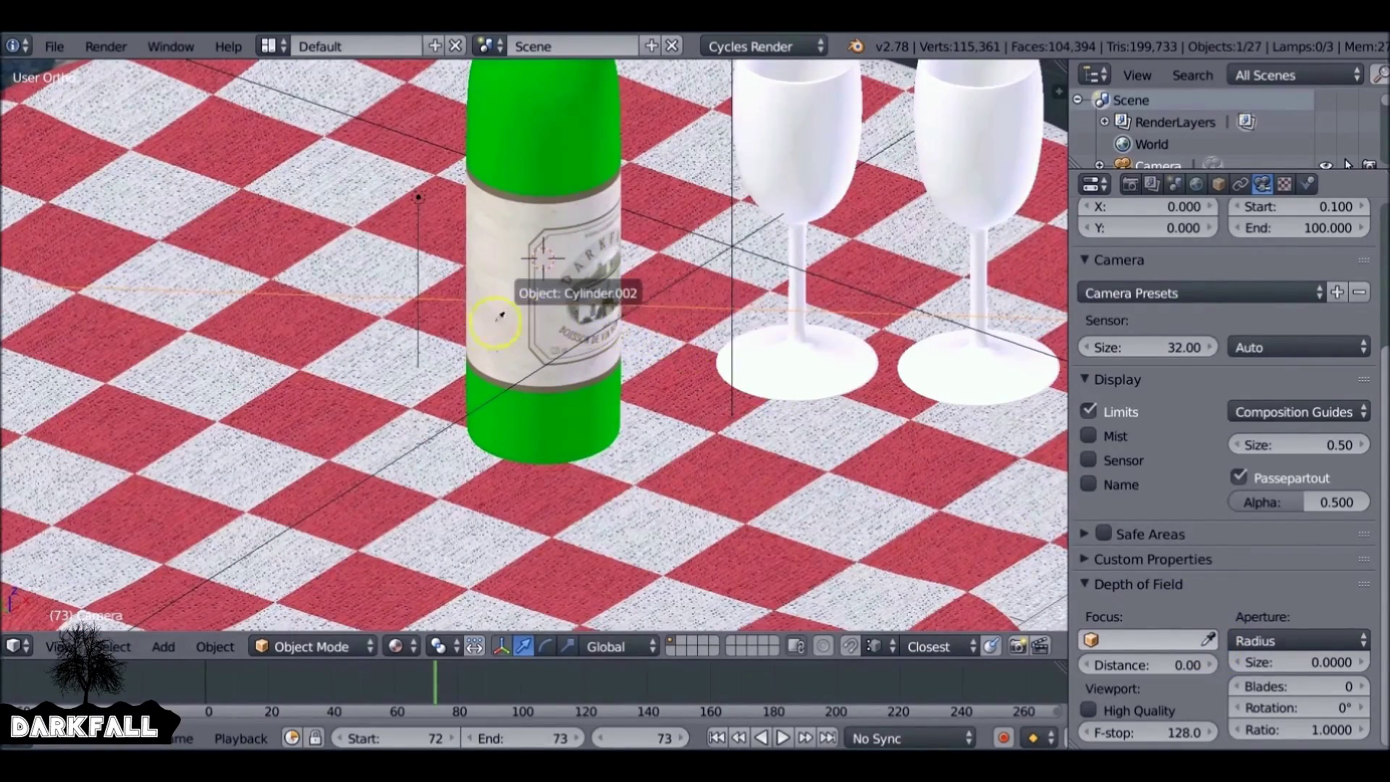
{"action": "right_click", "coordinate": [404, 318]}
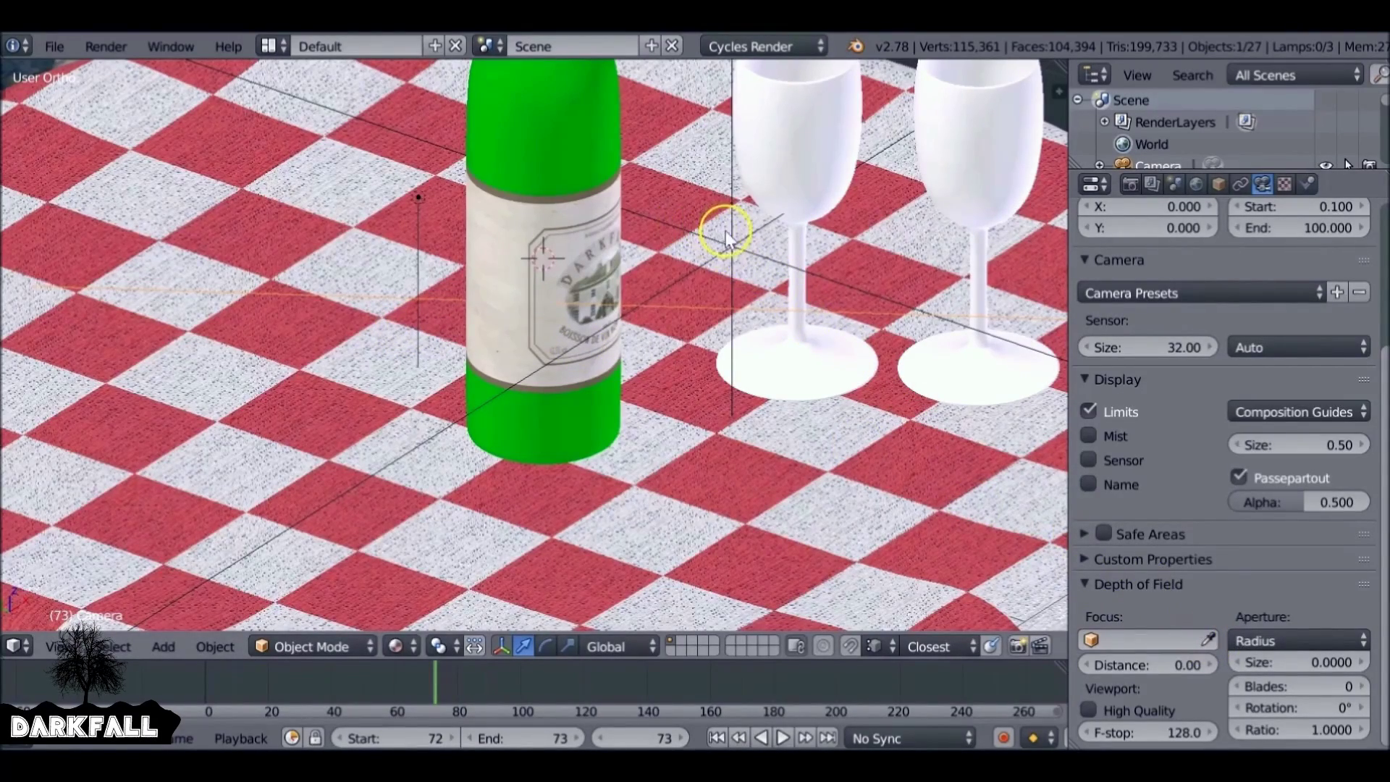
{"action": "left_click", "coordinate": [1207, 640]}
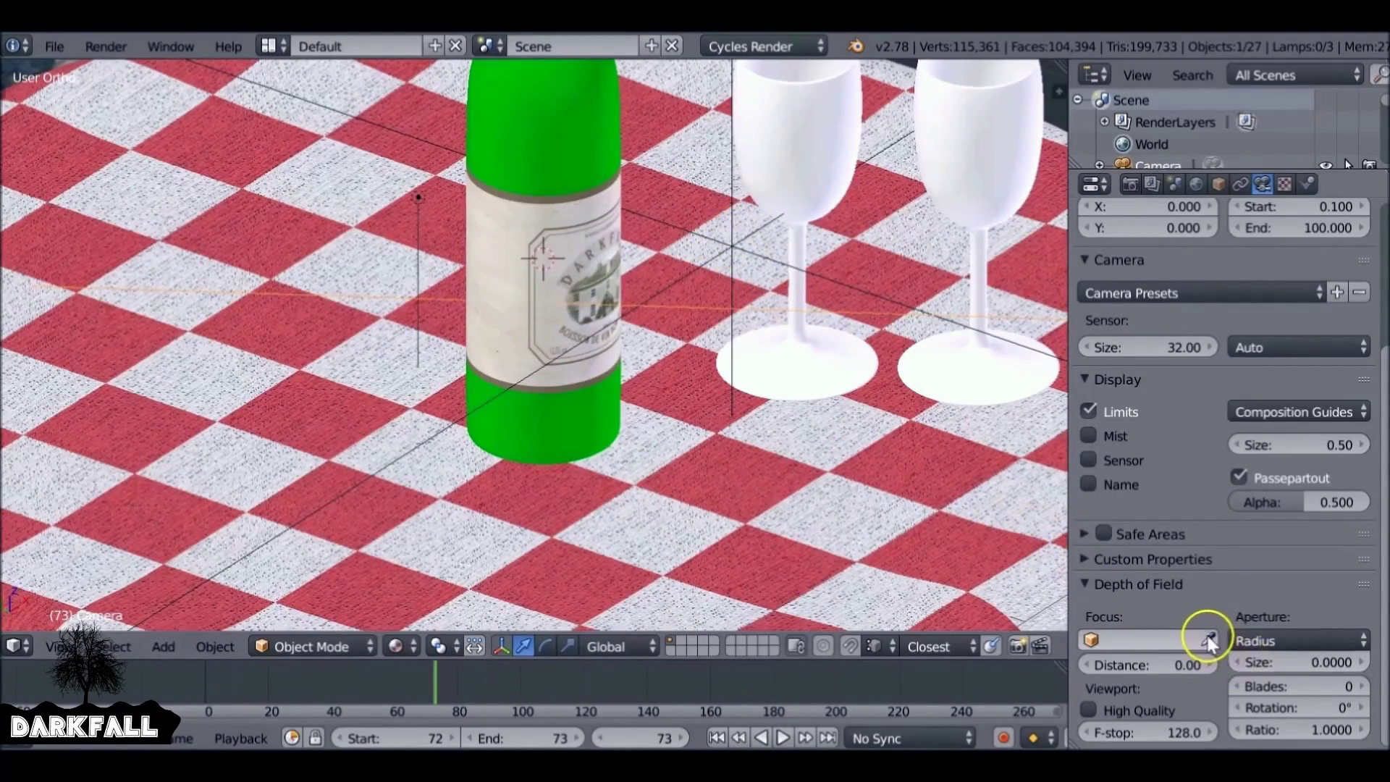
{"action": "left_click", "coordinate": [729, 221]}
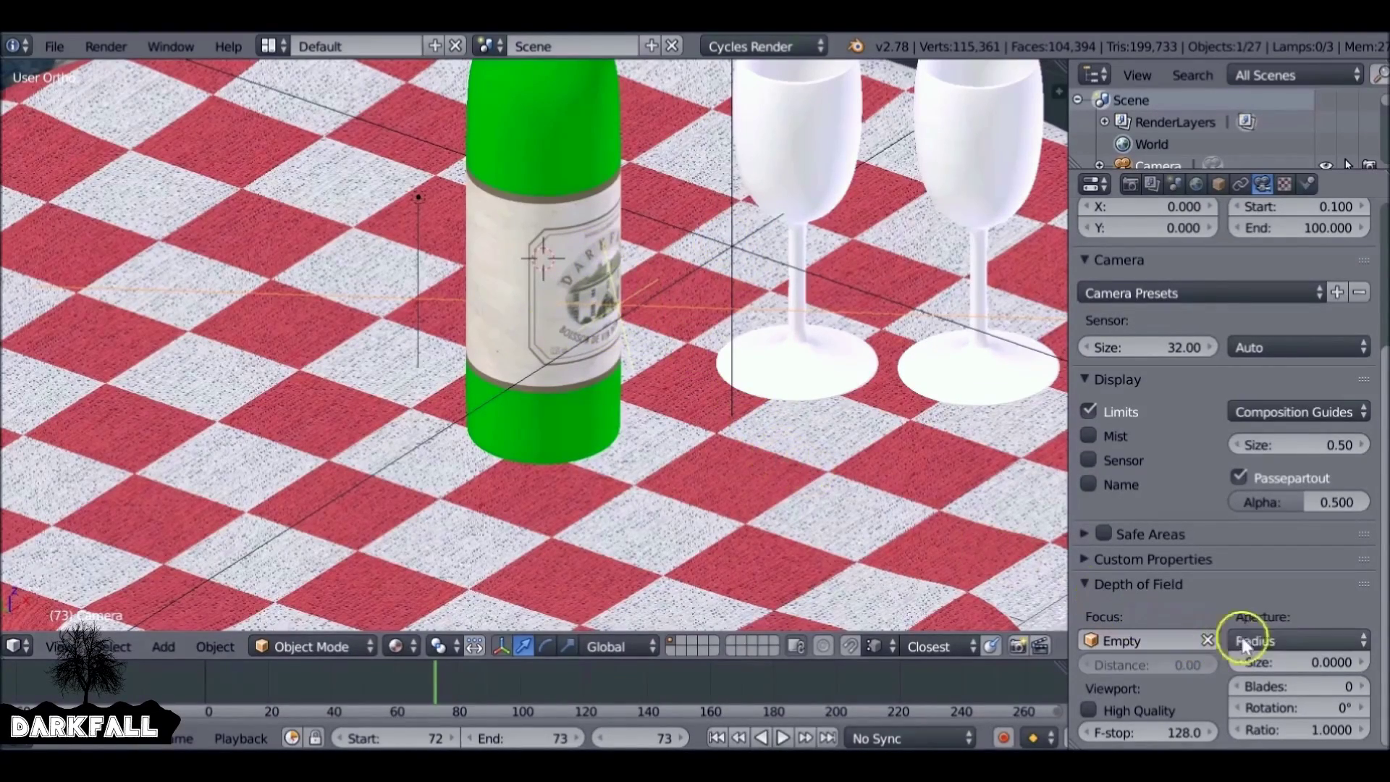
Set the camera aperture type to F-stop with an f-number of 0.02
{"action": "left_click", "coordinate": [1274, 641]}
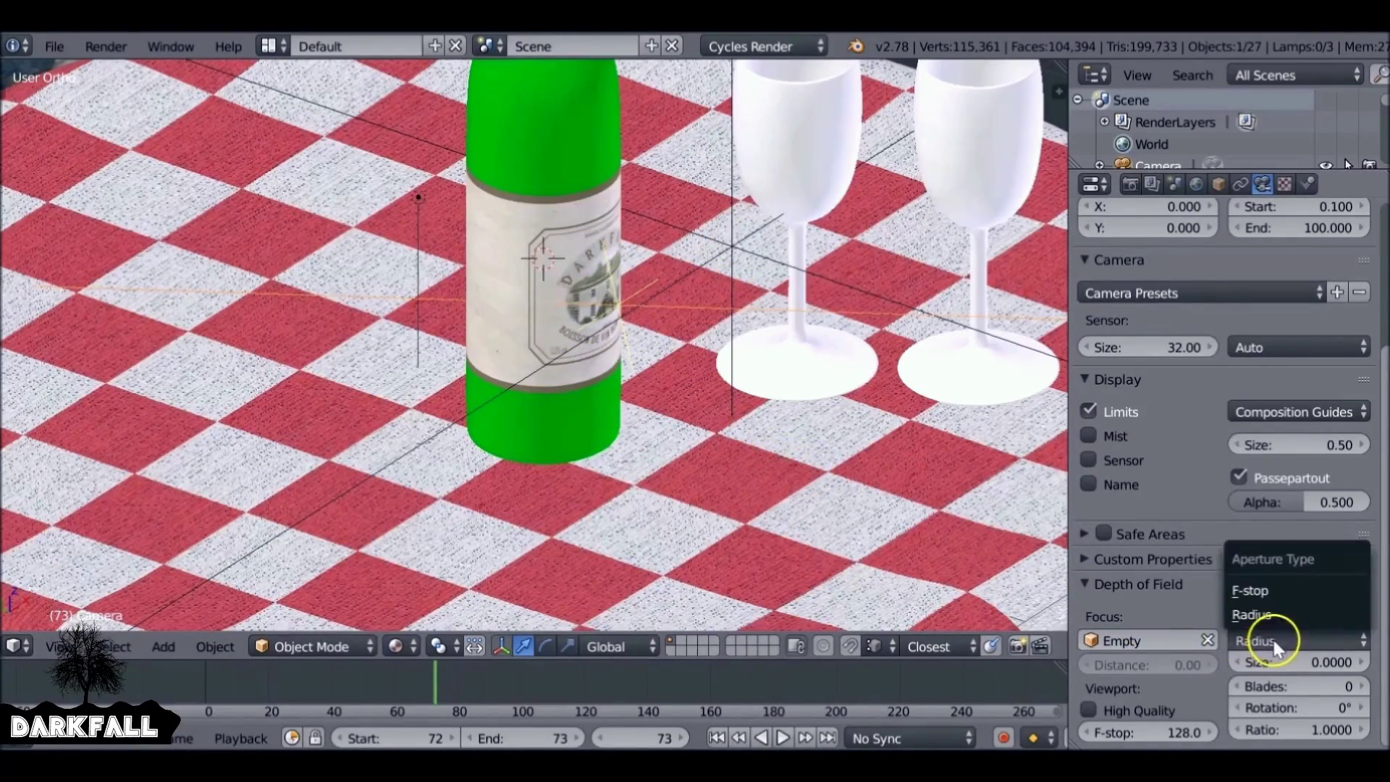
{"action": "left_click", "coordinate": [1275, 585]}
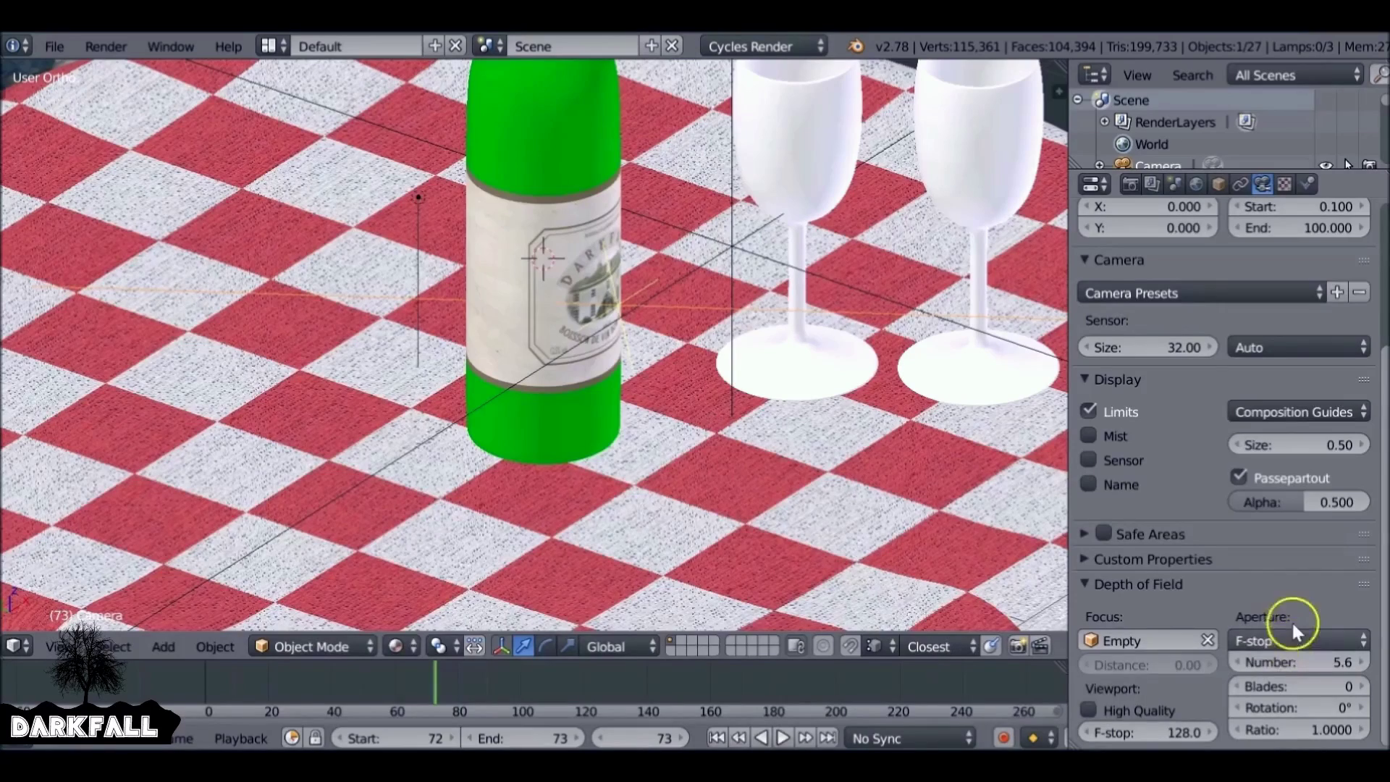
{"action": "left_click", "coordinate": [1293, 658]}
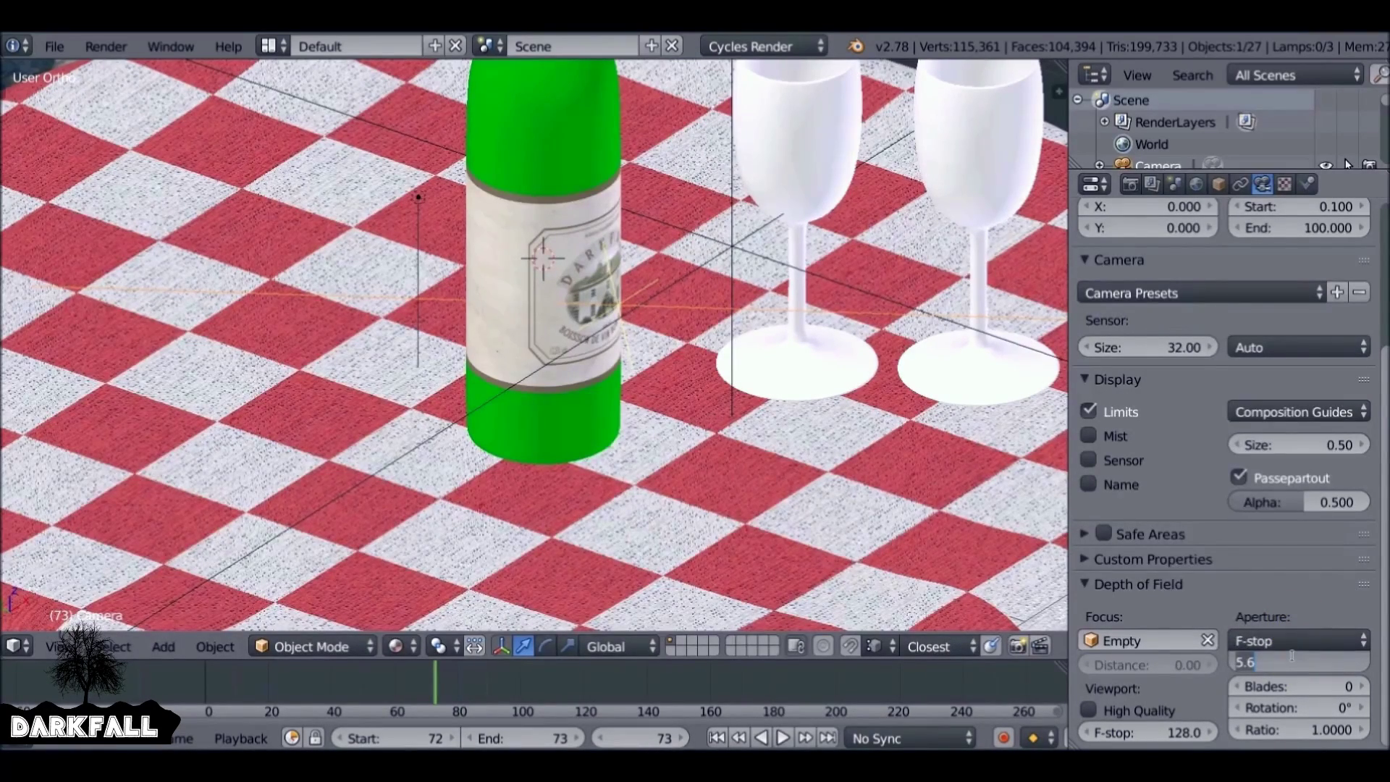
{"action": "key", "text": "BackSpace"}
{"action": "key", "text": "Return"}
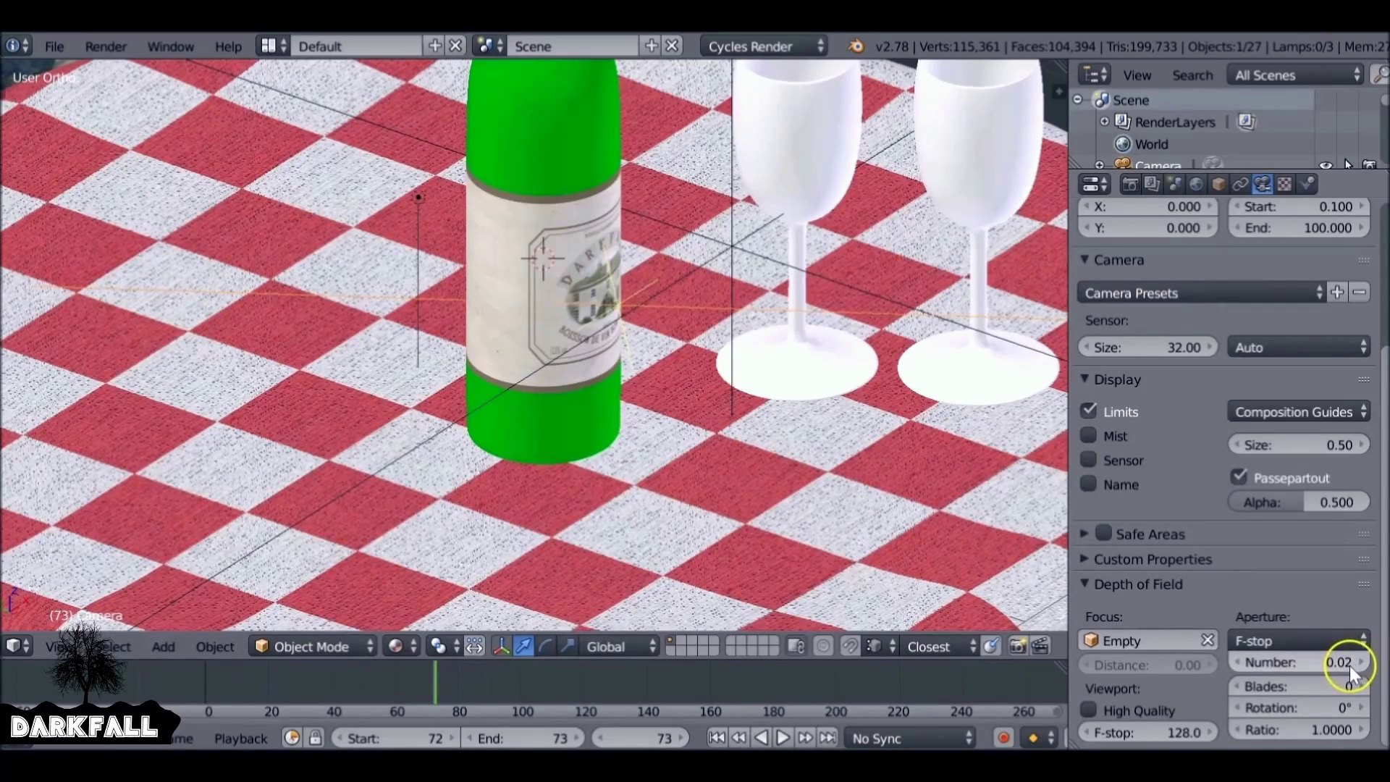
Set the Cycles render samples to 50 in the Render properties
{"action": "left_click", "coordinate": [1127, 185]}
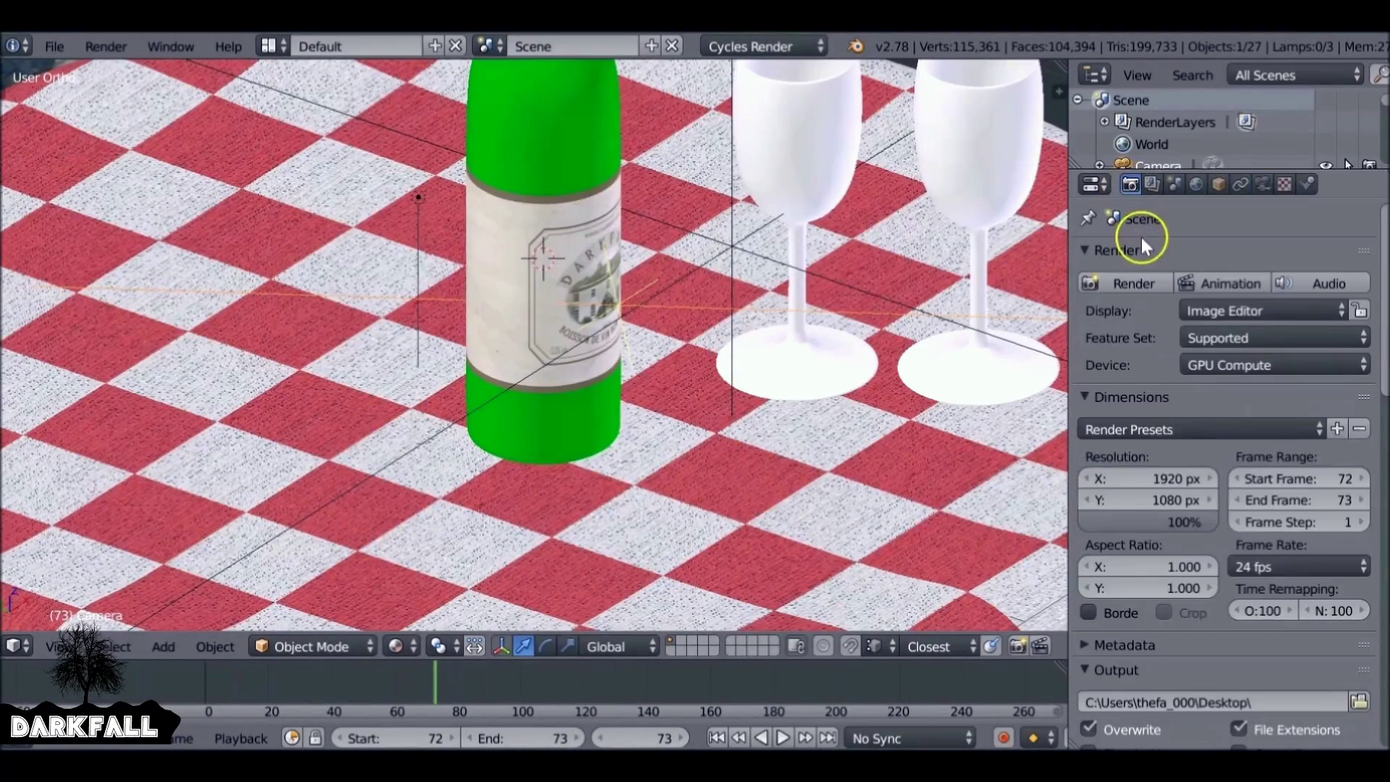
{"action": "scroll", "coordinate": [1245, 572], "scroll_direction": "down", "scroll_amount": 3}
{"action": "scroll", "coordinate": [1246, 572], "scroll_direction": "down", "scroll_amount": 10}
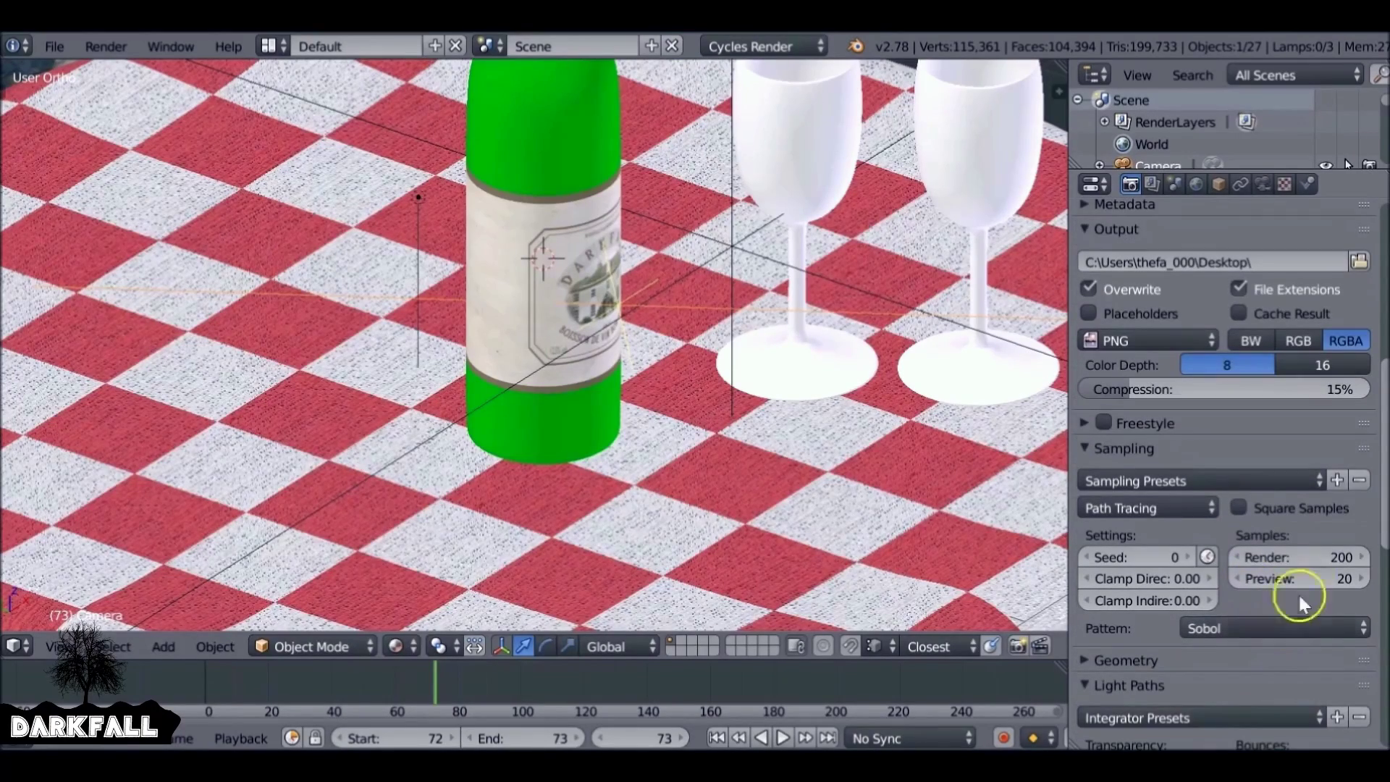
{"action": "left_click", "coordinate": [1340, 556]}
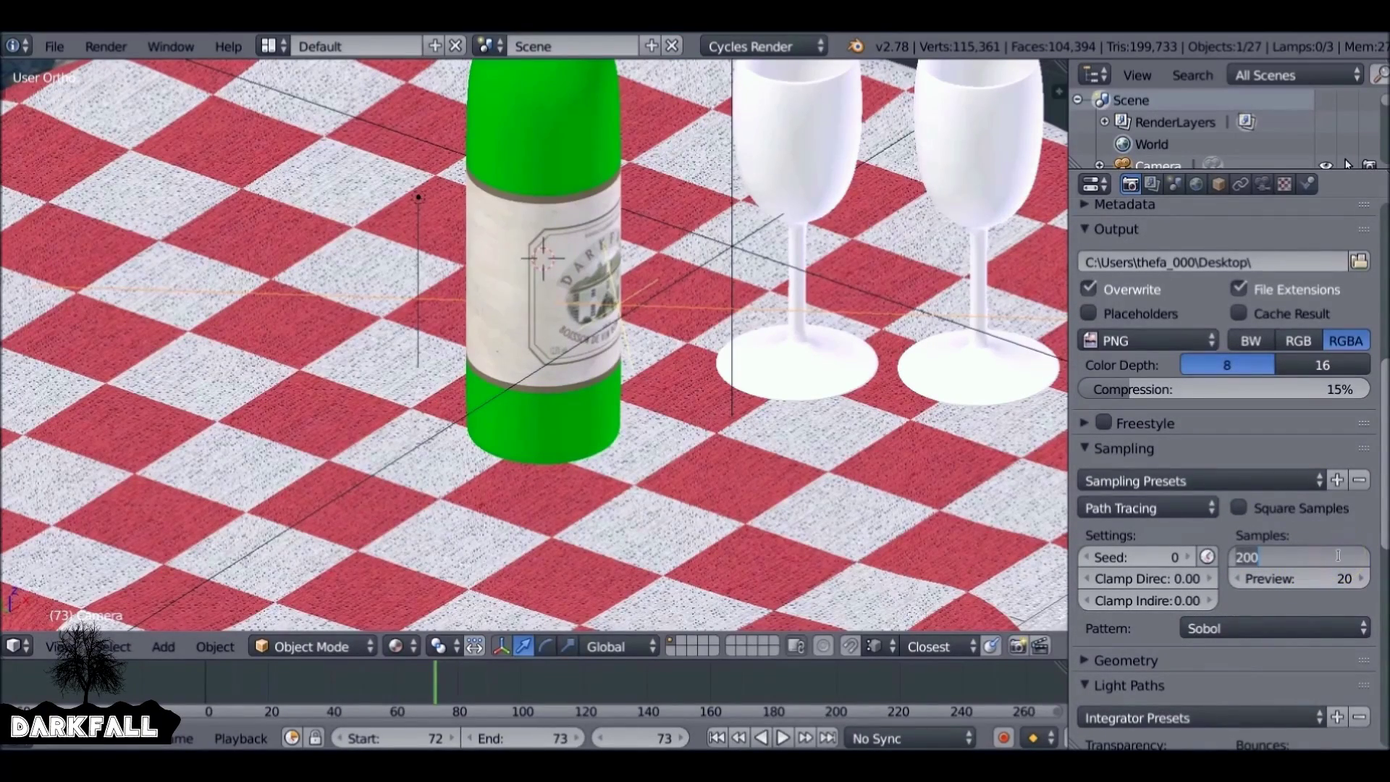
{"action": "key", "text": "Return"}
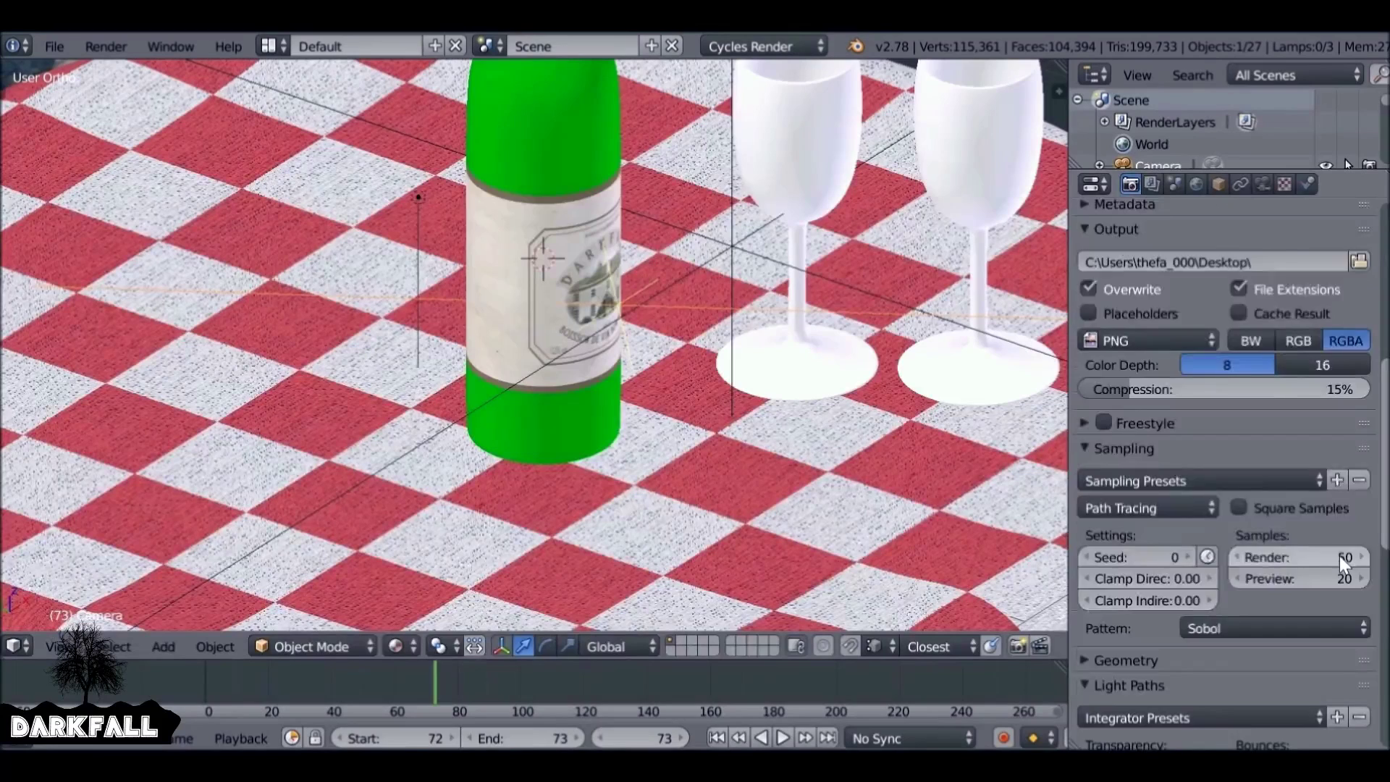
Run a test render of the frame, then close it to return to the scene
{"action": "scroll", "coordinate": [1340, 556], "scroll_direction": "up", "scroll_amount": 8}
{"action": "left_click", "coordinate": [1151, 285]}
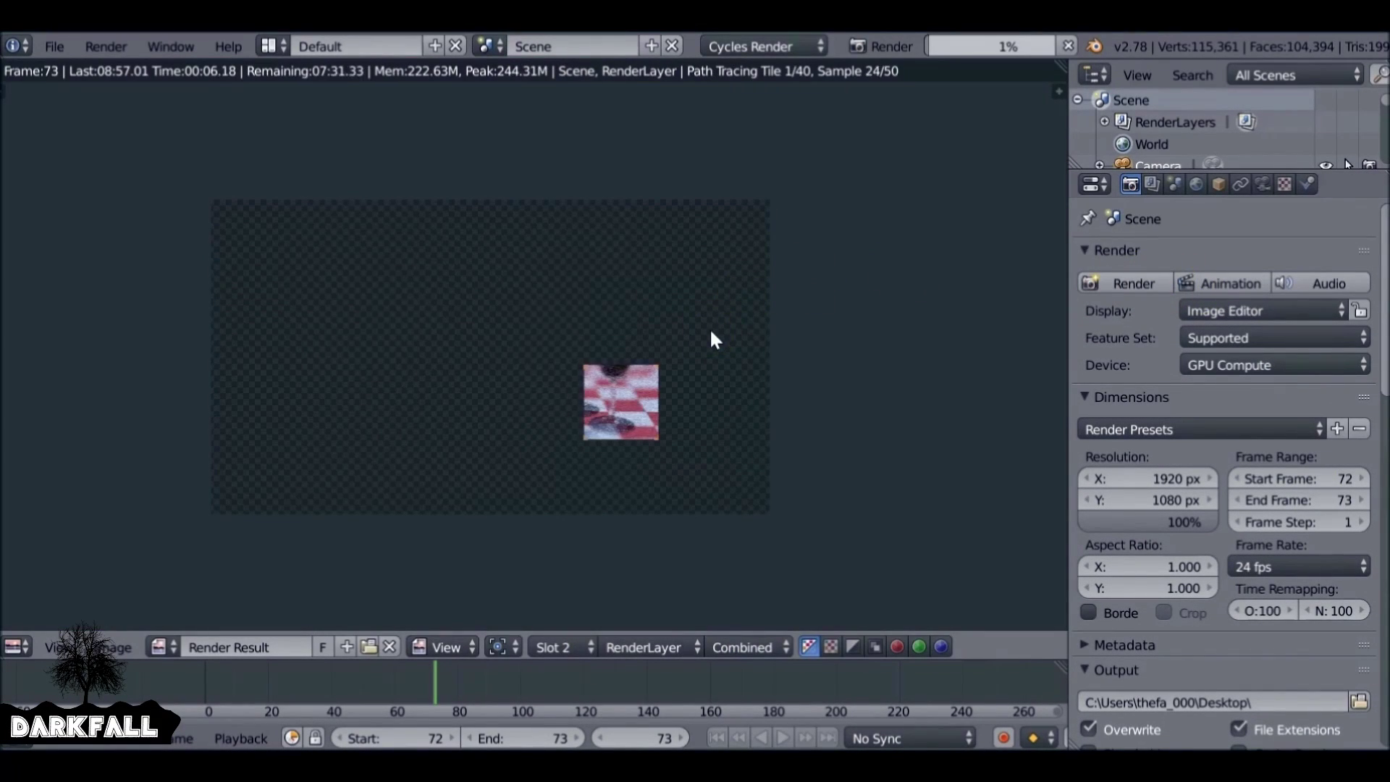
{"action": "scroll", "coordinate": [634, 399], "scroll_direction": "up", "scroll_amount": 4}
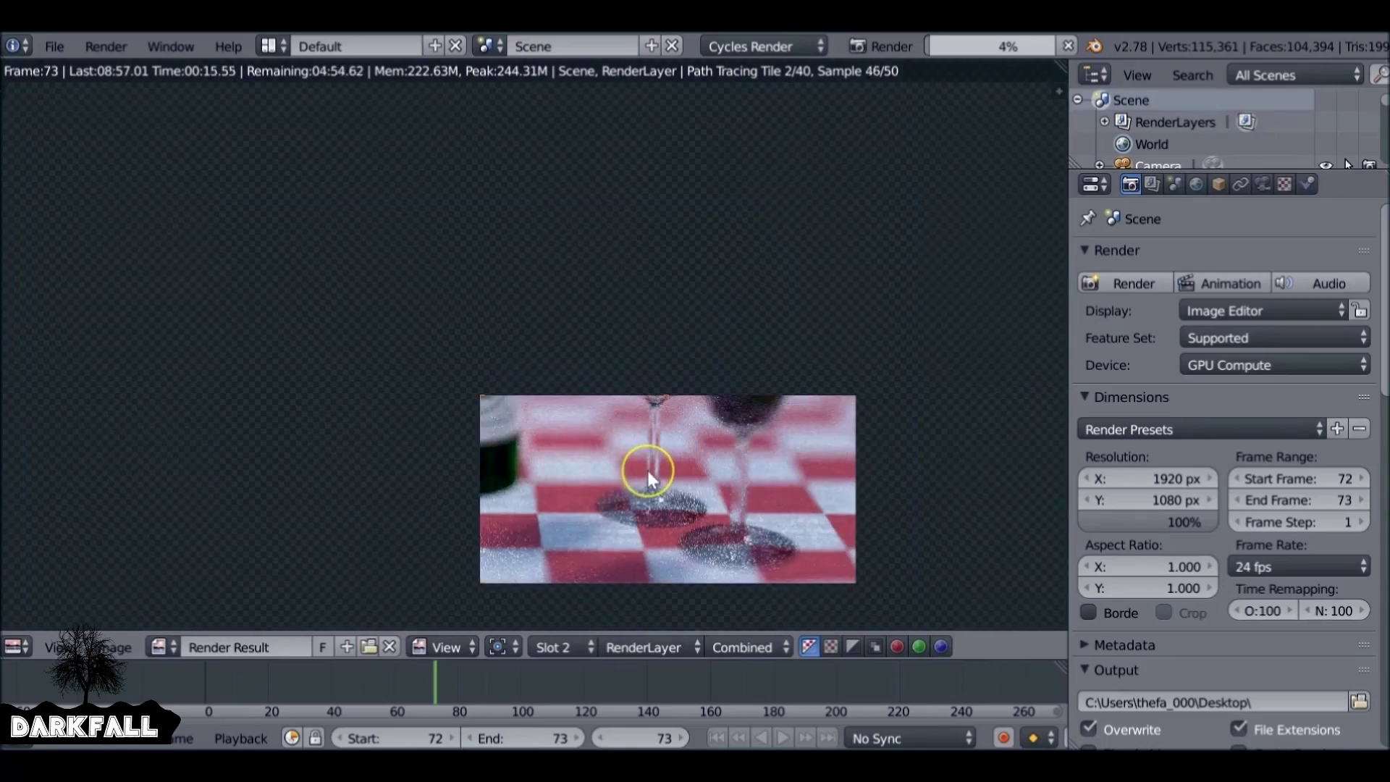
{"action": "key", "text": "Escape"}
{"action": "scroll", "coordinate": [695, 359], "scroll_direction": "down", "scroll_amount": 6}
Reposition the focus Empty so it sits beside the wine bottle on the tabletop
{"action": "middle_click_drag", "start_coordinate": [695, 359], "coordinate": [583, 304]}
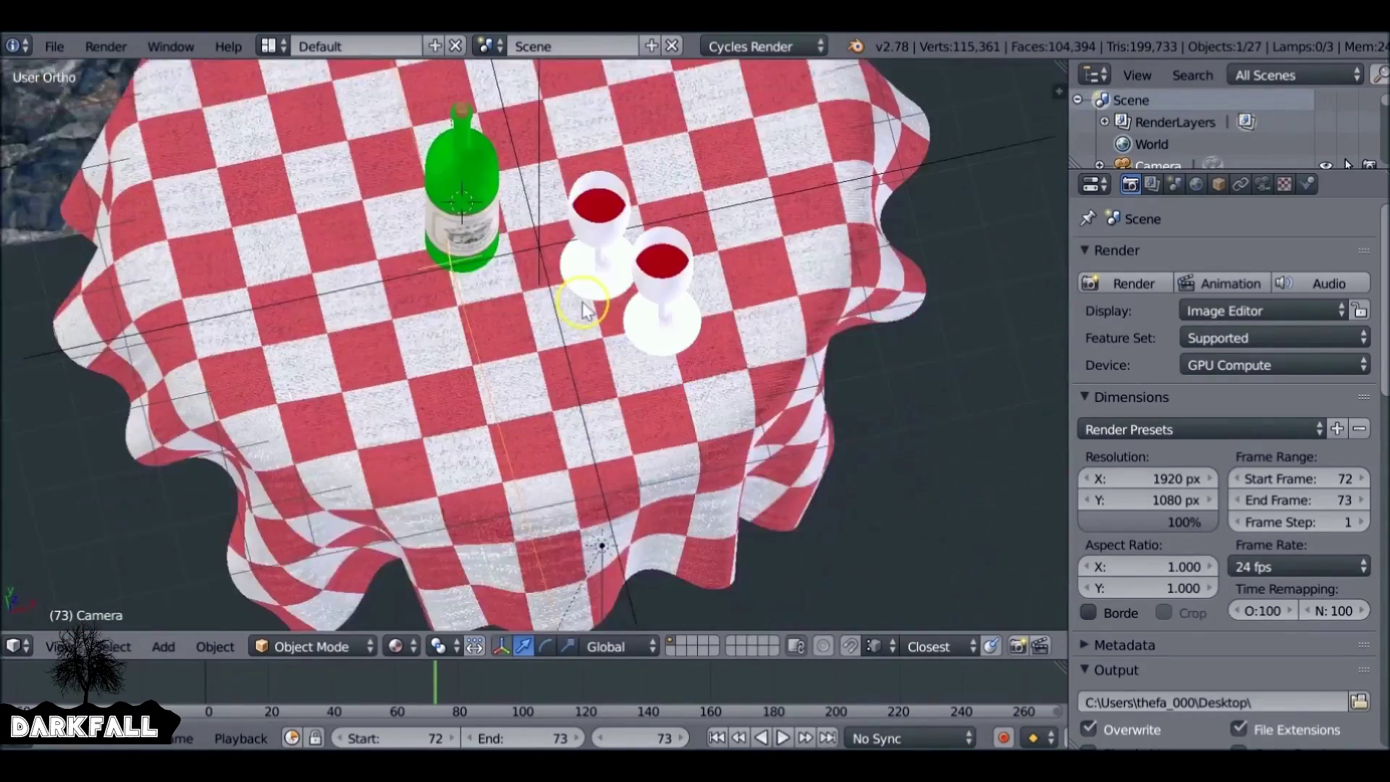
{"action": "scroll", "coordinate": [583, 304], "scroll_direction": "up", "scroll_amount": 4}
{"action": "right_click", "coordinate": [583, 286]}
{"action": "key", "text": "g"}
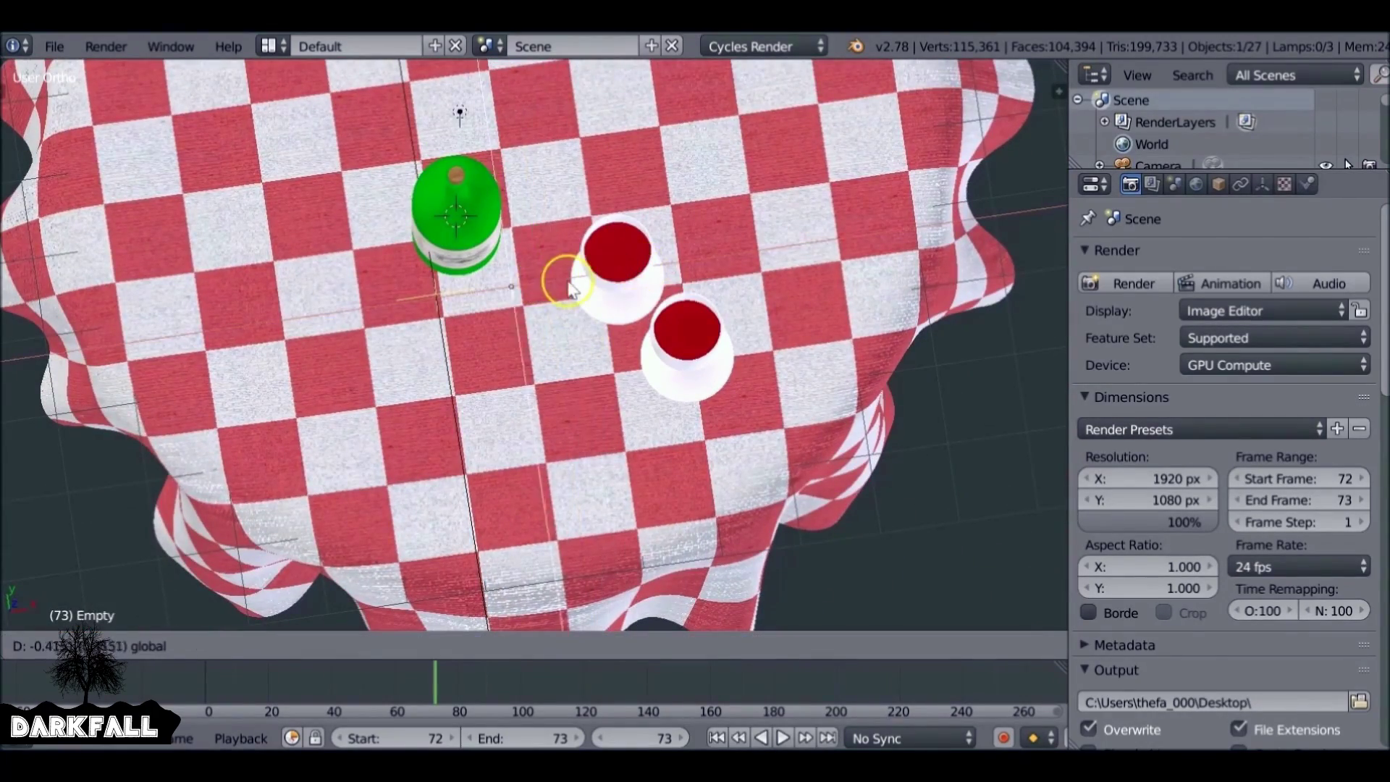
{"action": "left_click", "coordinate": [510, 239]}
Reselect the camera and re-render frame 73 of the café table scene
{"action": "left_click", "coordinate": [1213, 173]}
{"action": "scroll", "coordinate": [1217, 326], "scroll_direction": "down", "scroll_amount": 6}
{"action": "scroll", "coordinate": [754, 445], "scroll_direction": "down", "scroll_amount": 3}
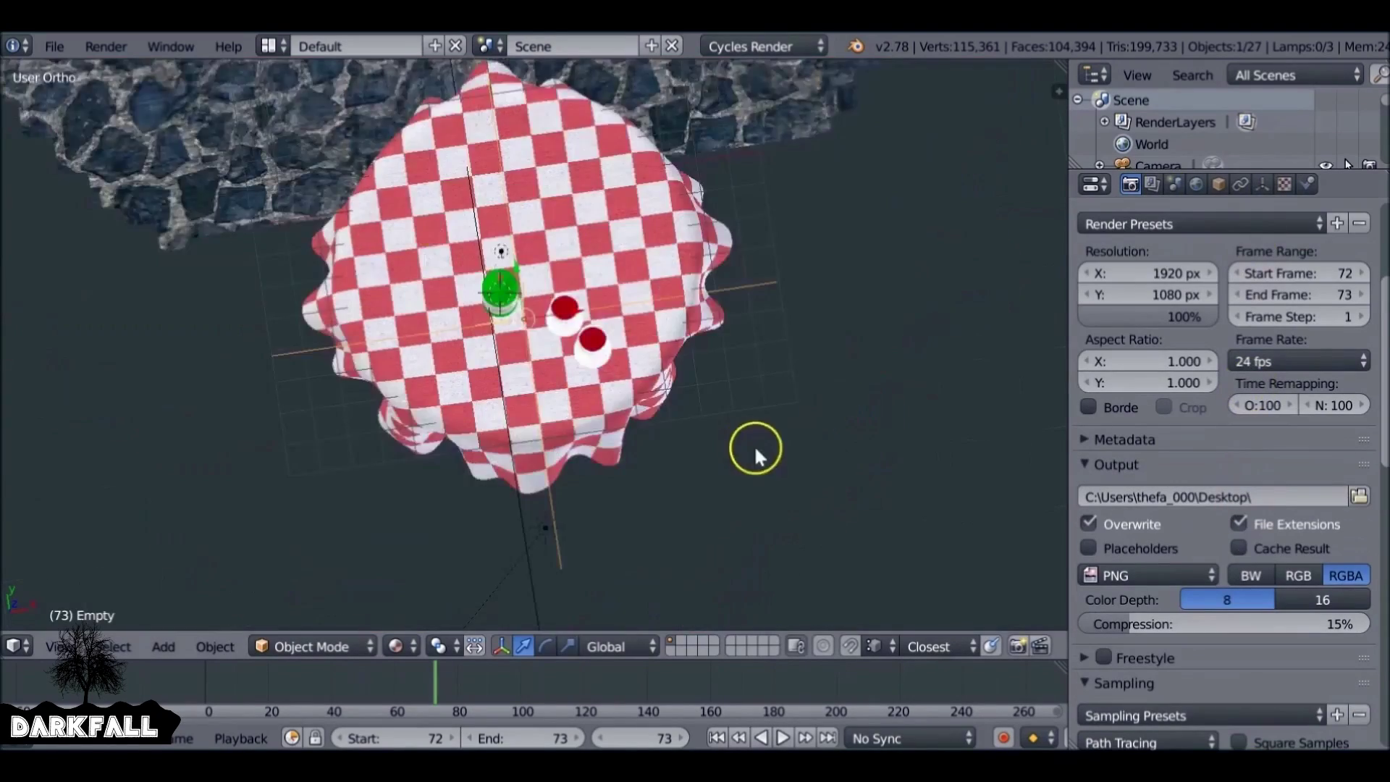
{"action": "middle_click_drag", "start_coordinate": [754, 445], "coordinate": [869, 362]}
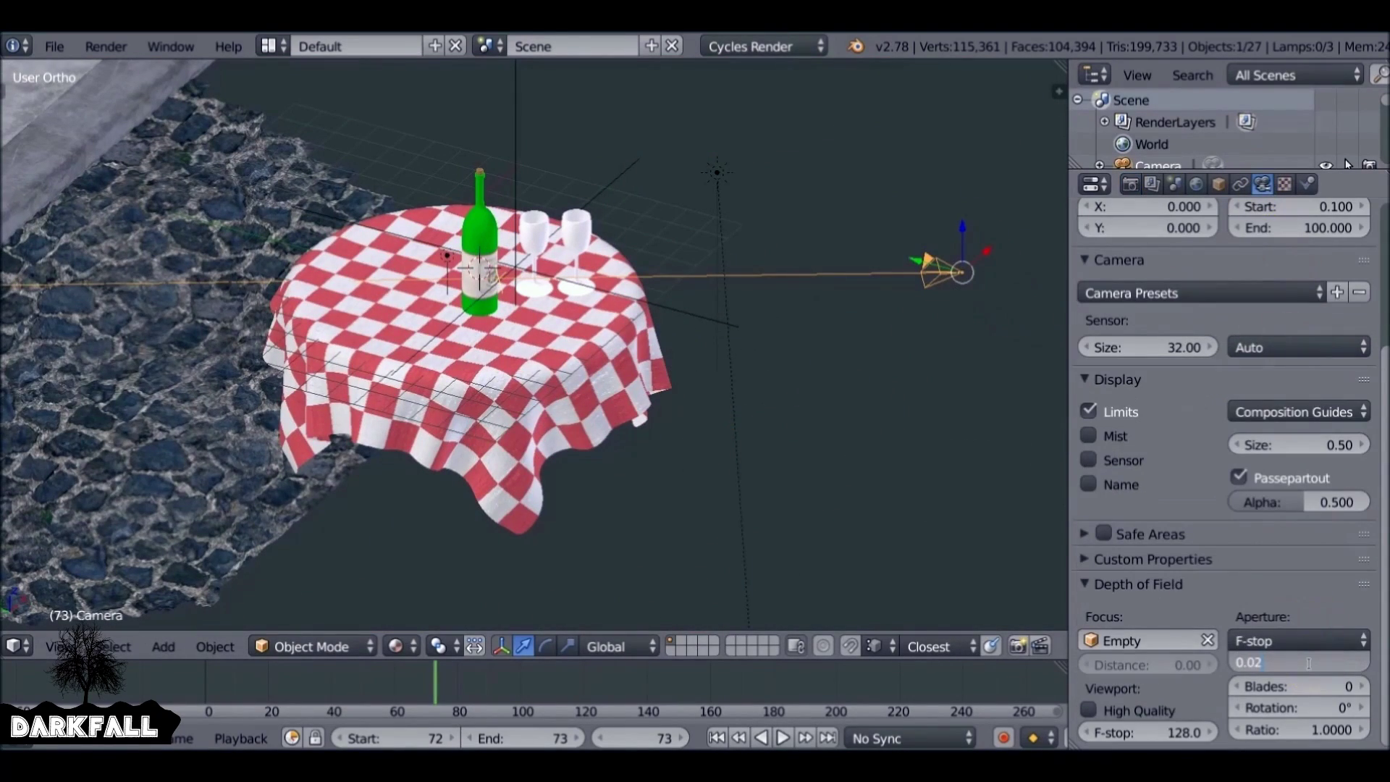
{"action": "scroll", "coordinate": [1311, 658], "scroll_direction": "up", "scroll_amount": 5}
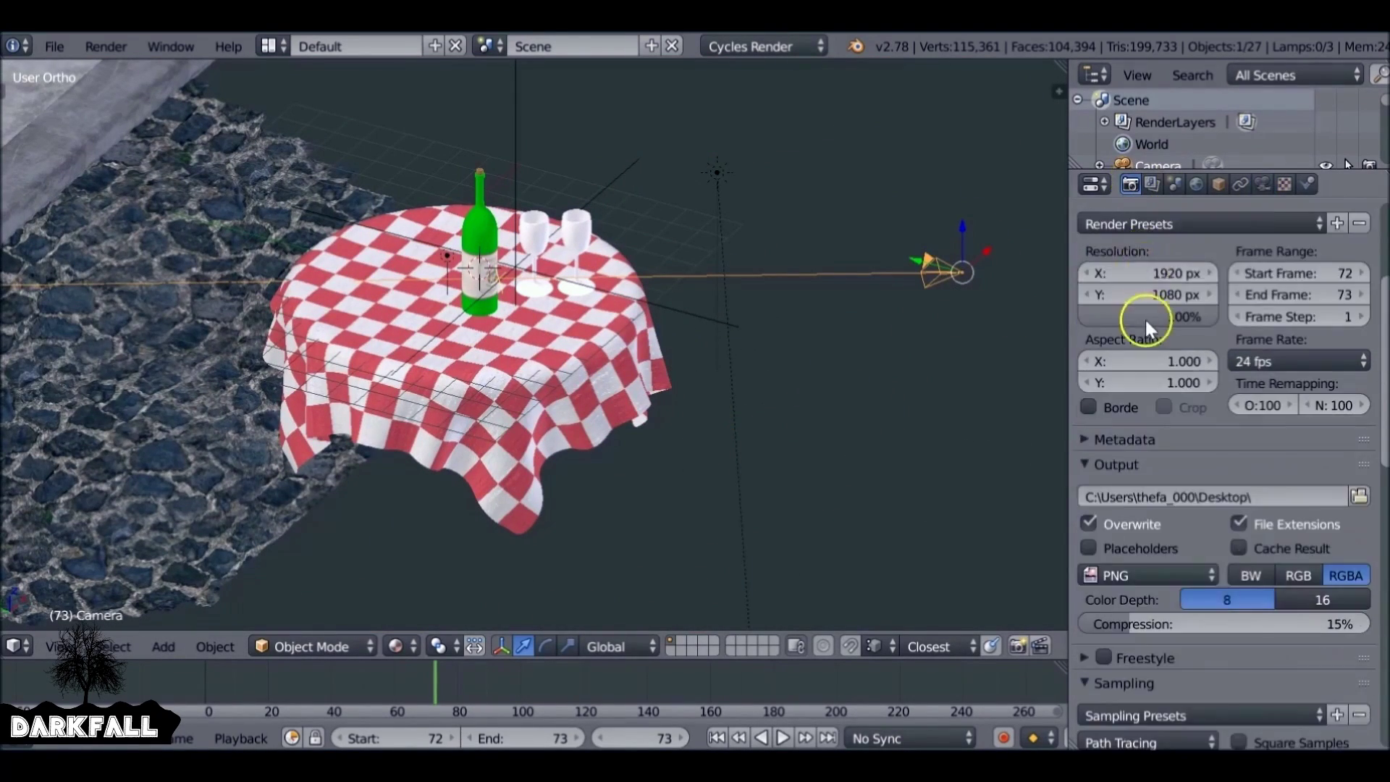
{"action": "scroll", "coordinate": [1145, 318], "scroll_direction": "up", "scroll_amount": 5}
{"action": "left_click", "coordinate": [1130, 284]}
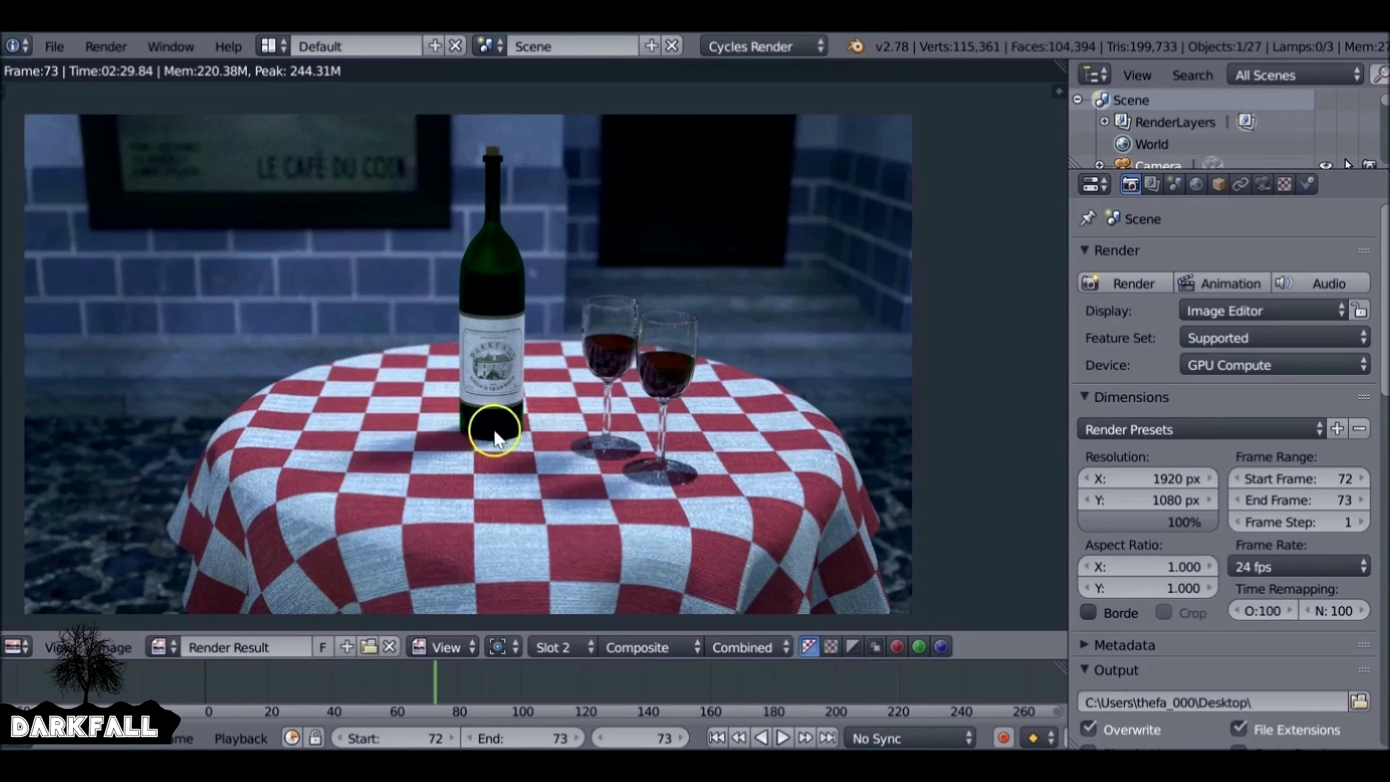
{"action": "mouse_move", "coordinate": [710, 499]}
{"action": "middle_mouse_down"}
{"action": "mouse_move", "coordinate": [715, 465]}
{"action": "mouse_move", "coordinate": [733, 487]}
{"action": "middle_mouse_up"}
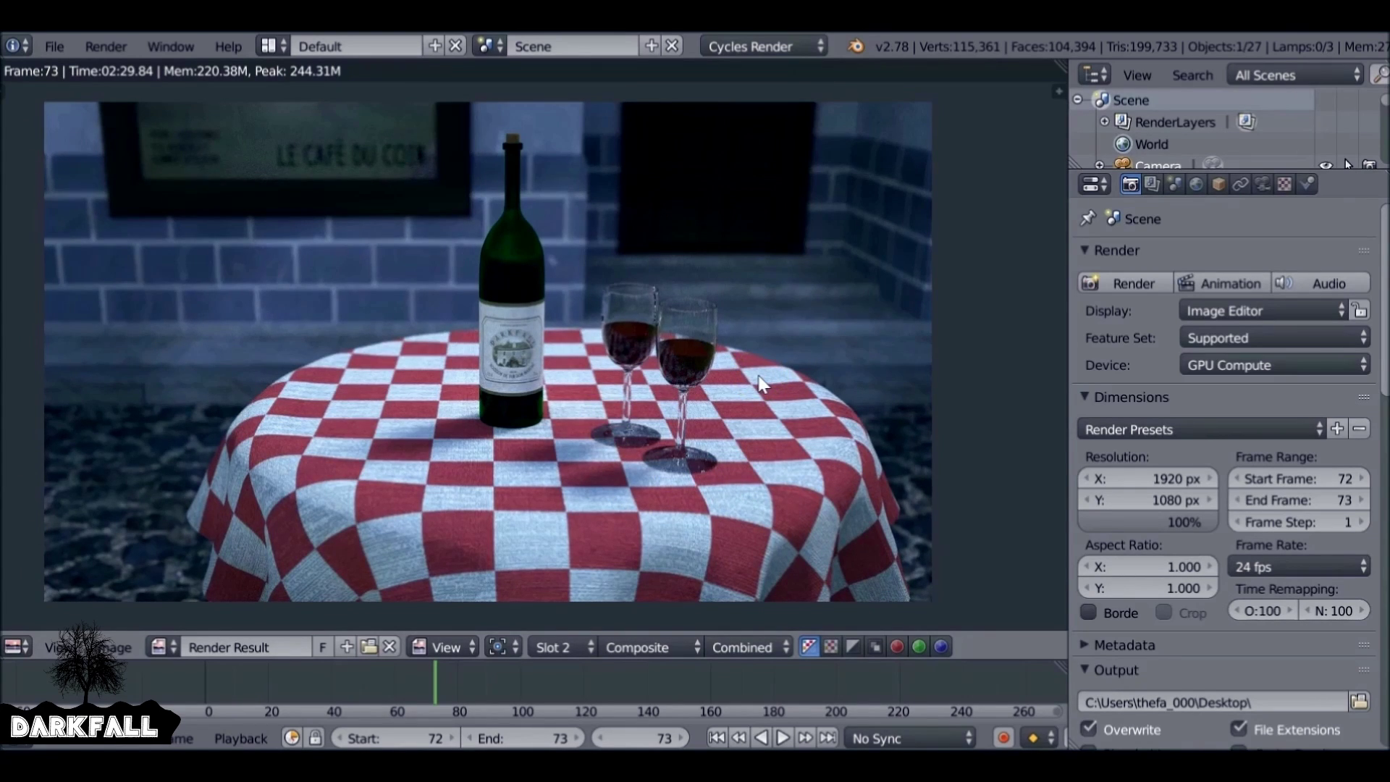
{"action": "left_click", "coordinate": [665, 338]}
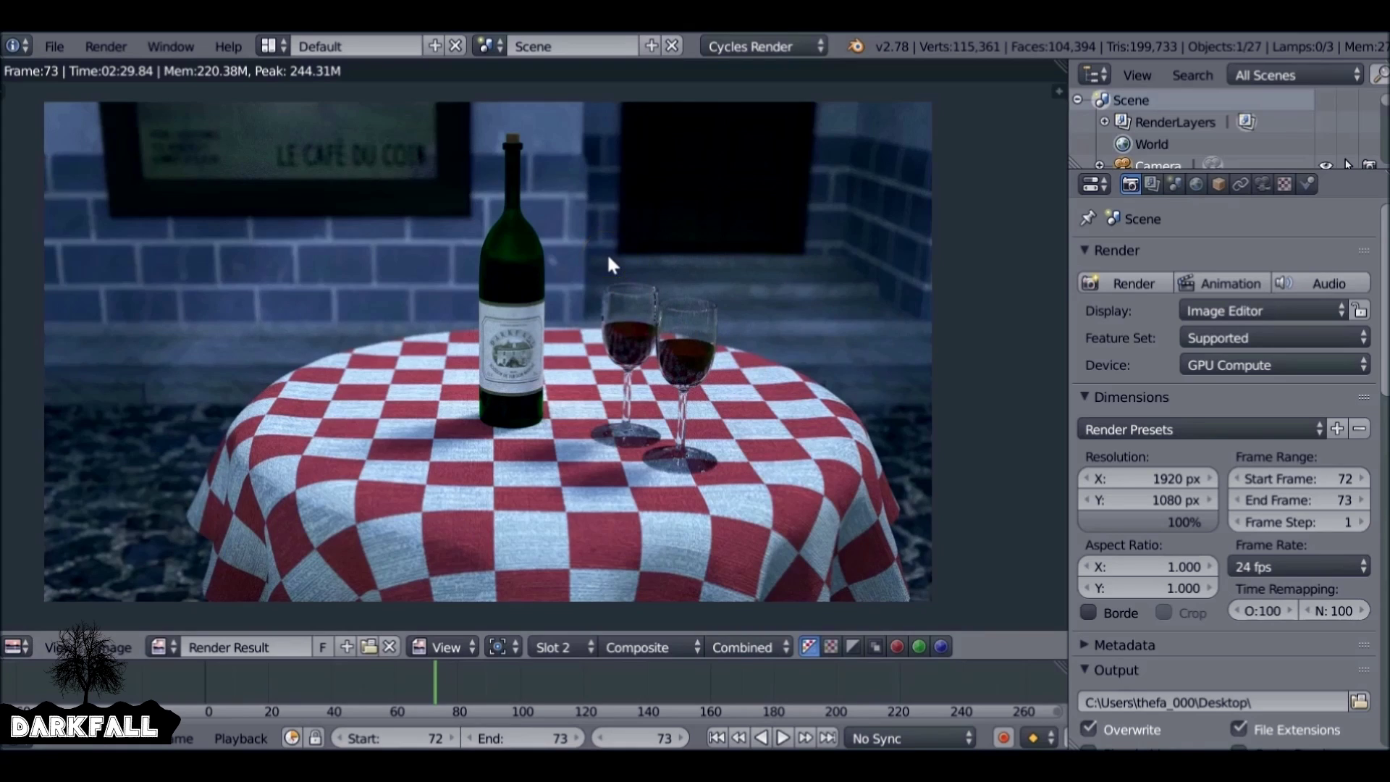